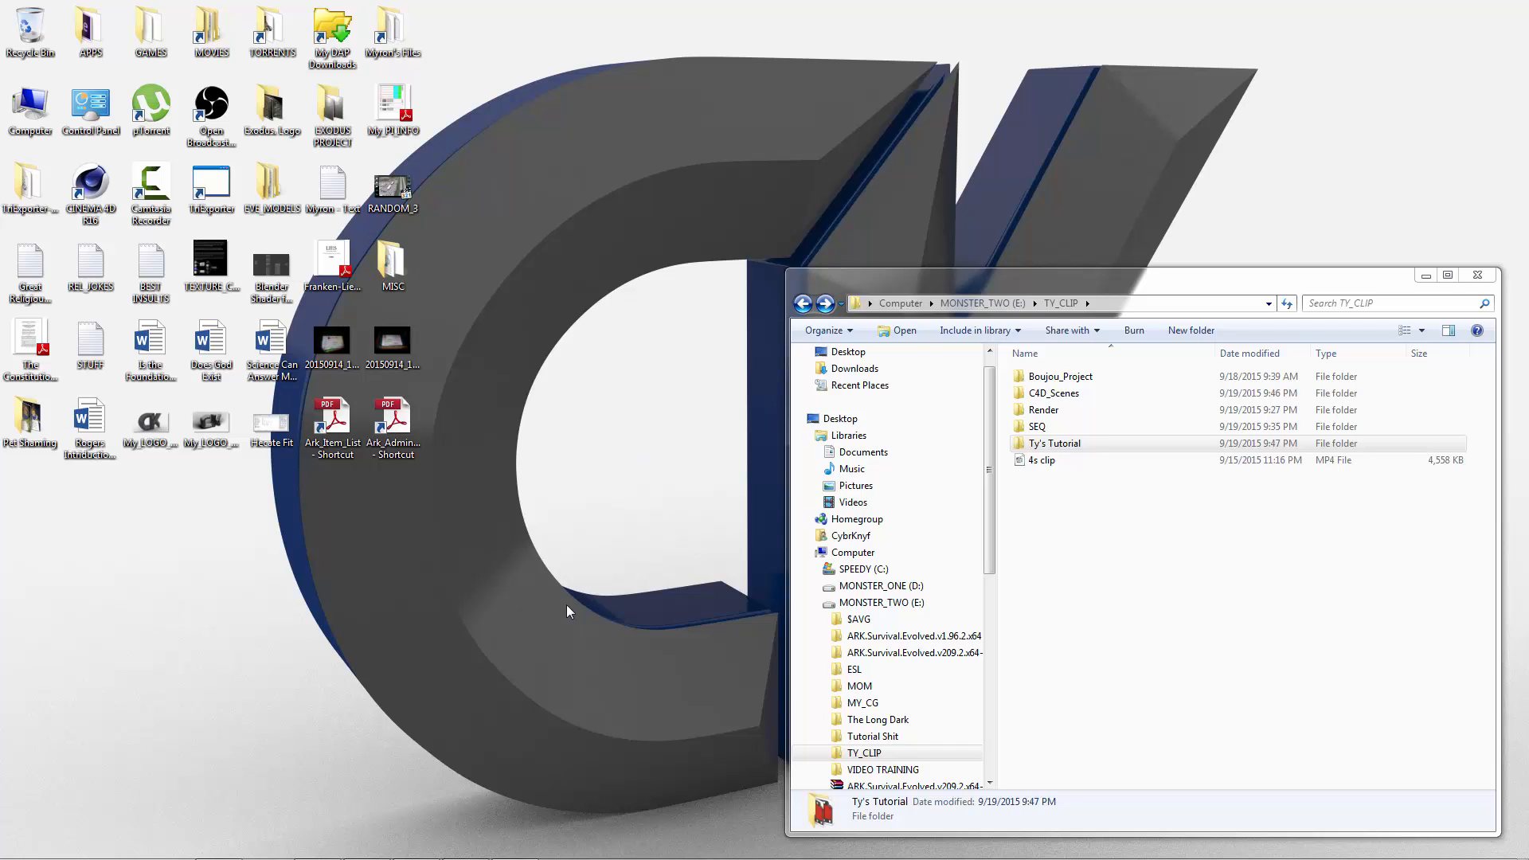
Step: Switch to Cinema 4D and open Match_Move from the C4D_Scenes folder, accepting the LightWave import at scale 10 centimeters with textures and lights
mouse_move(428, 856)
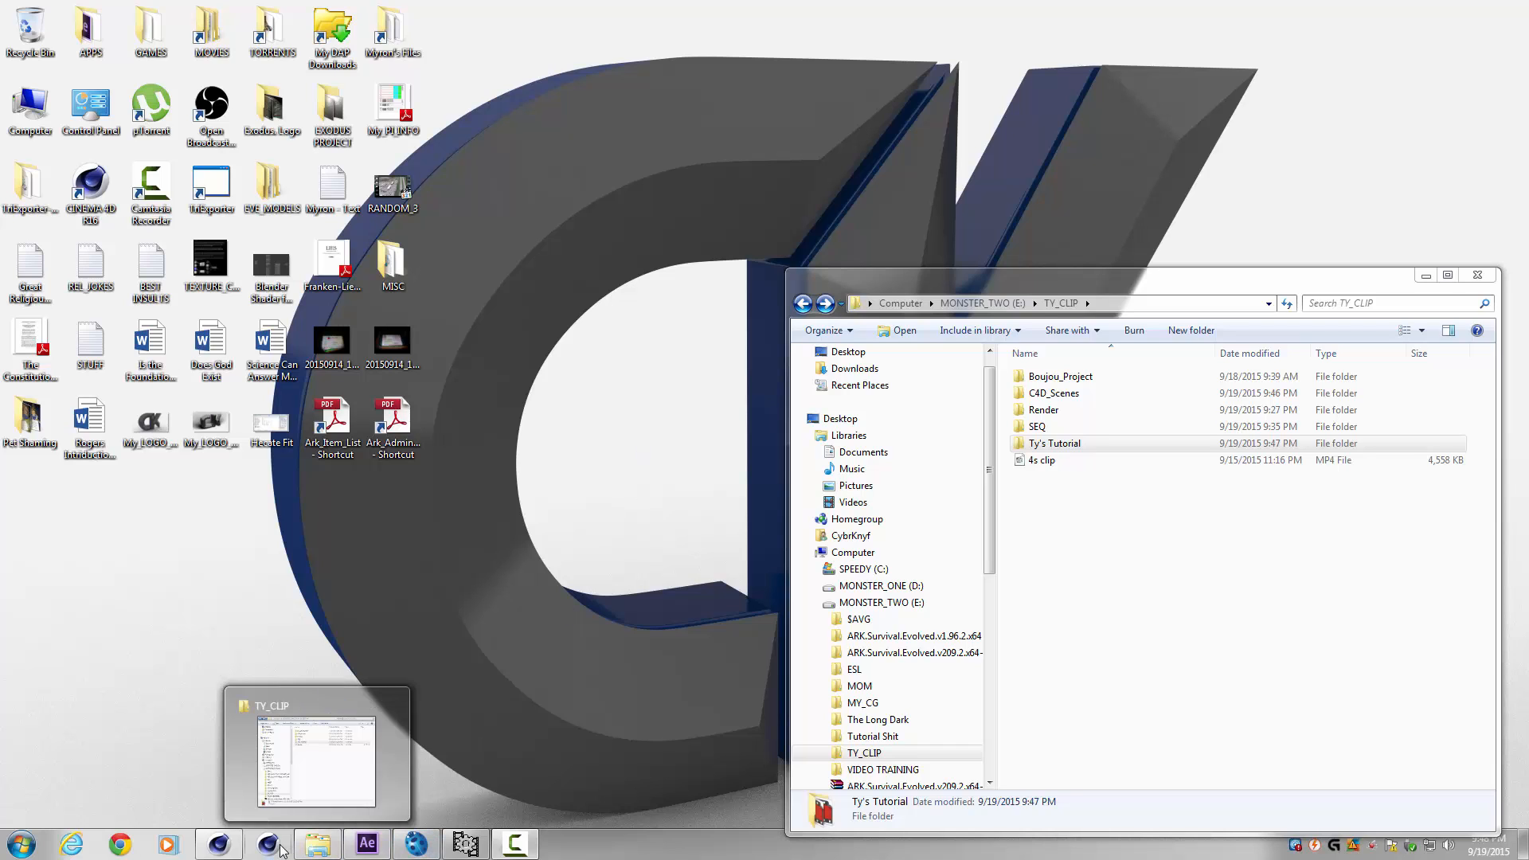
click(219, 846)
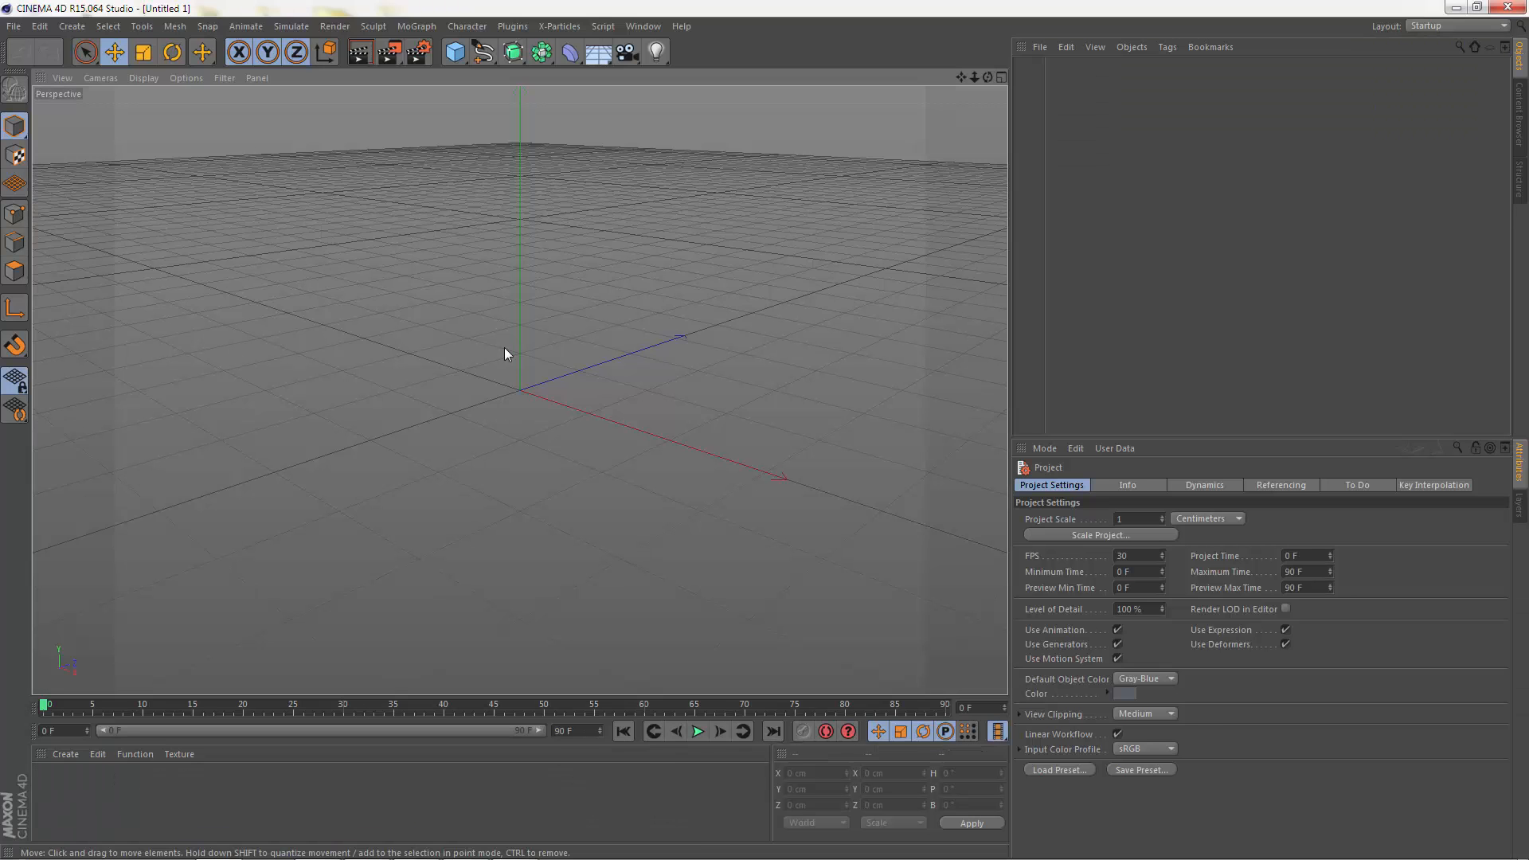
click(13, 26)
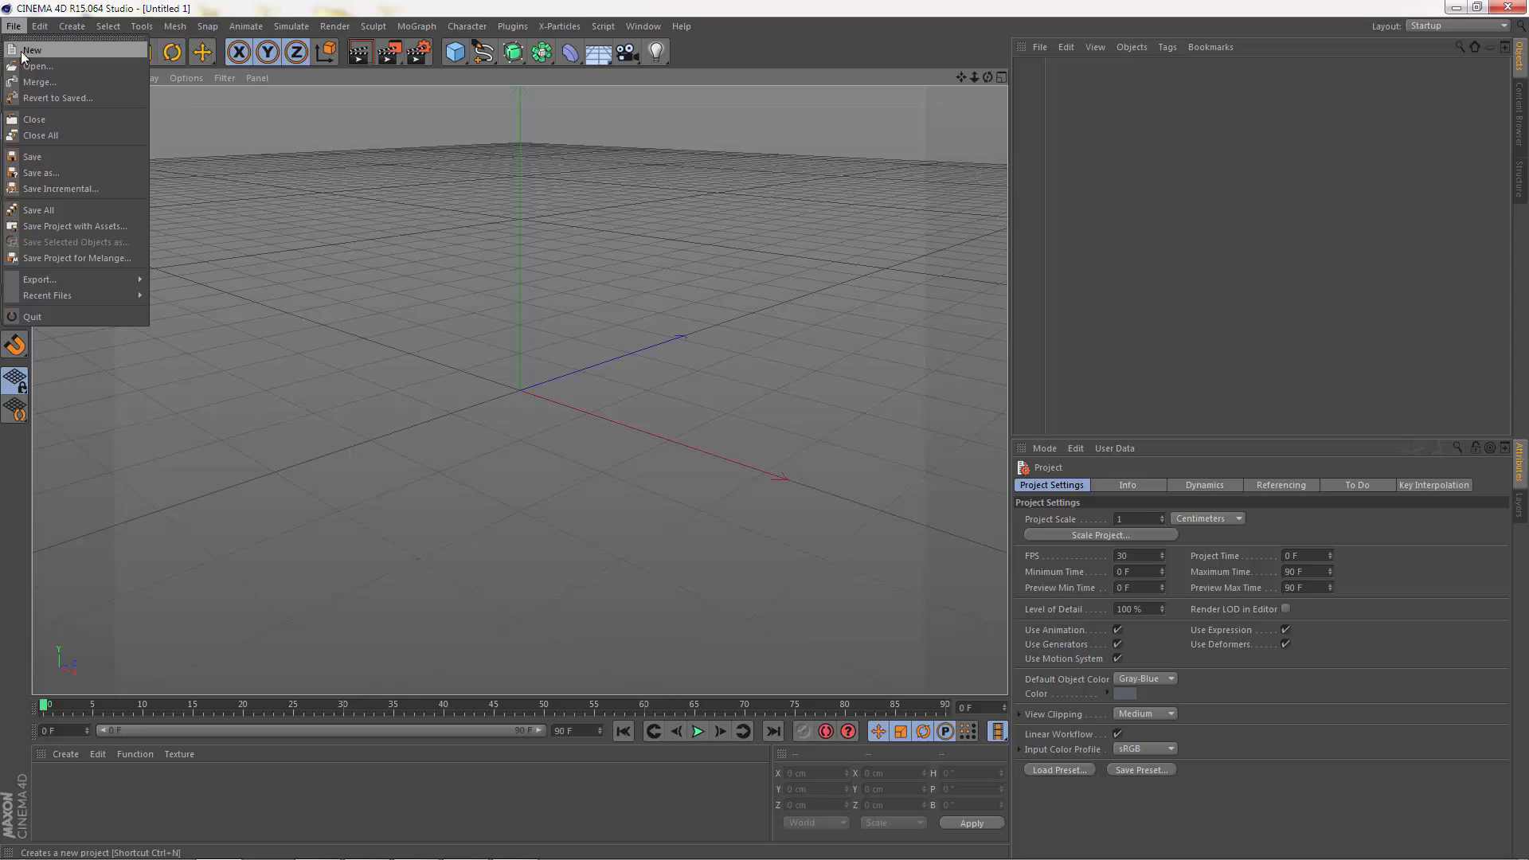
click(28, 70)
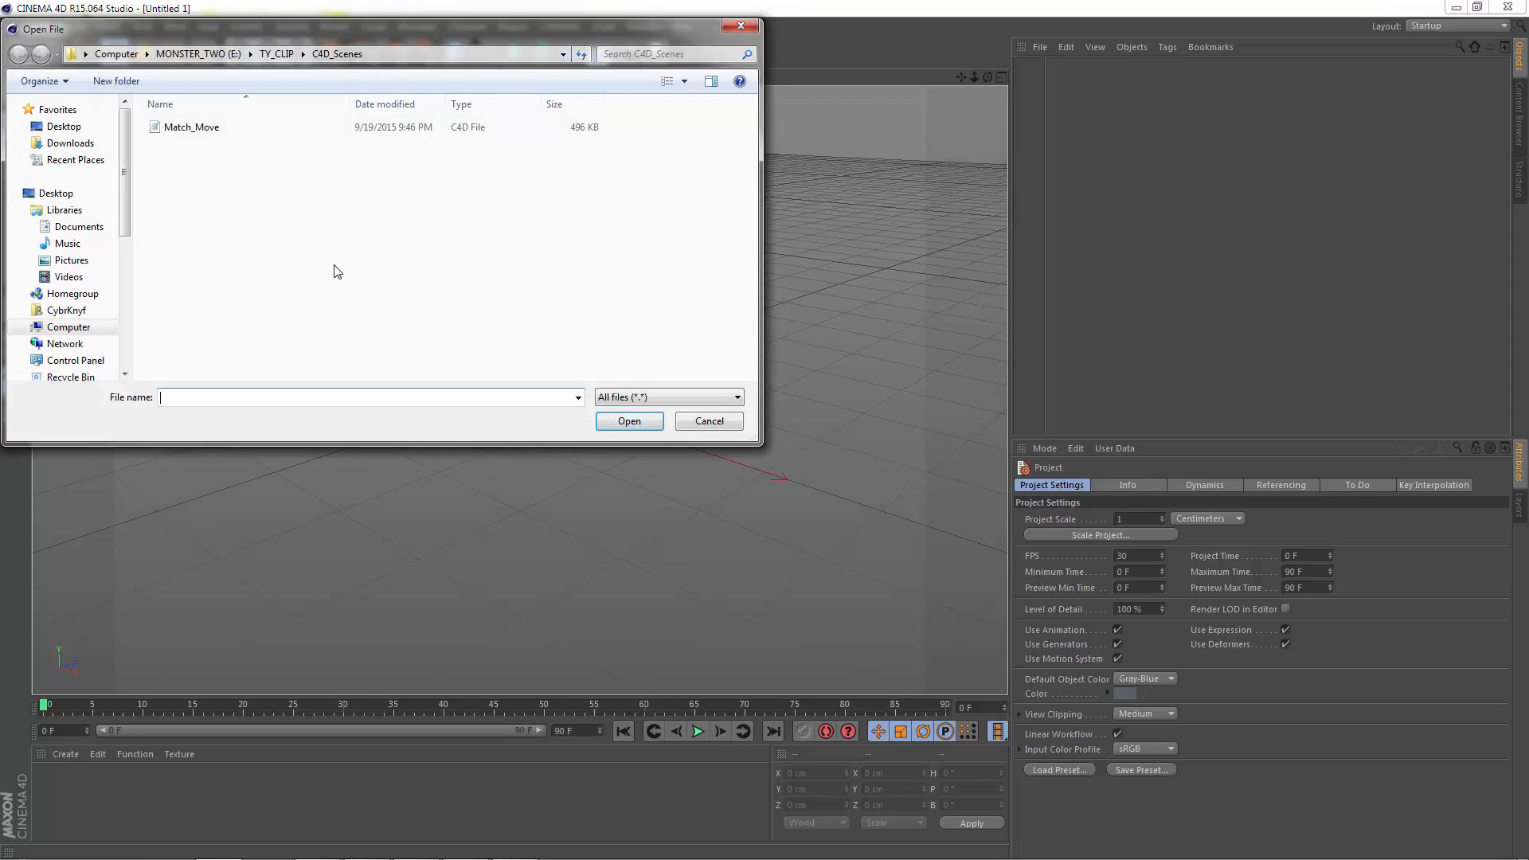
click(277, 53)
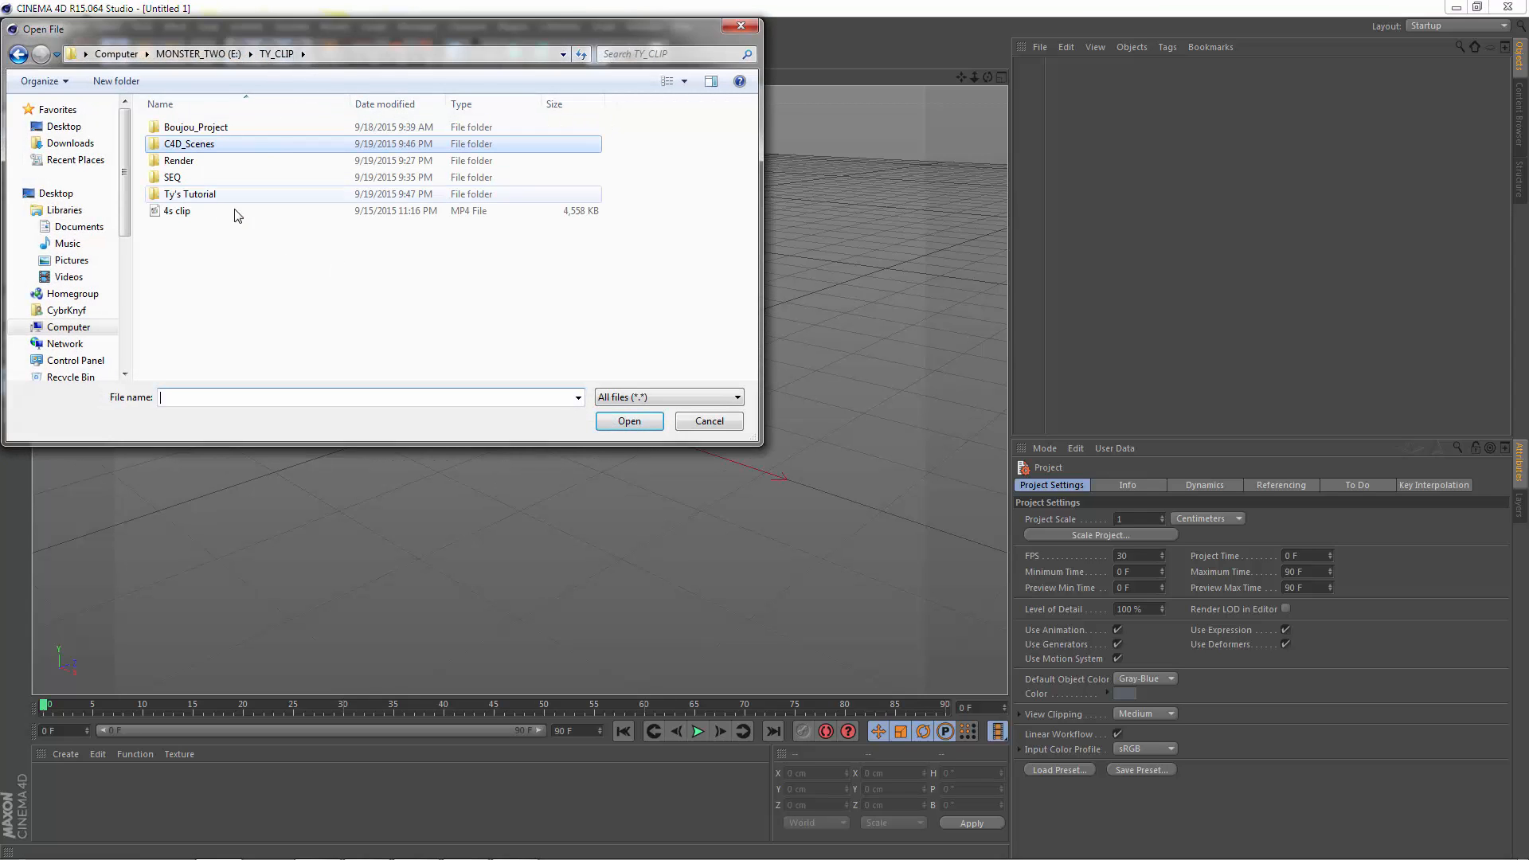
double_click(178, 148)
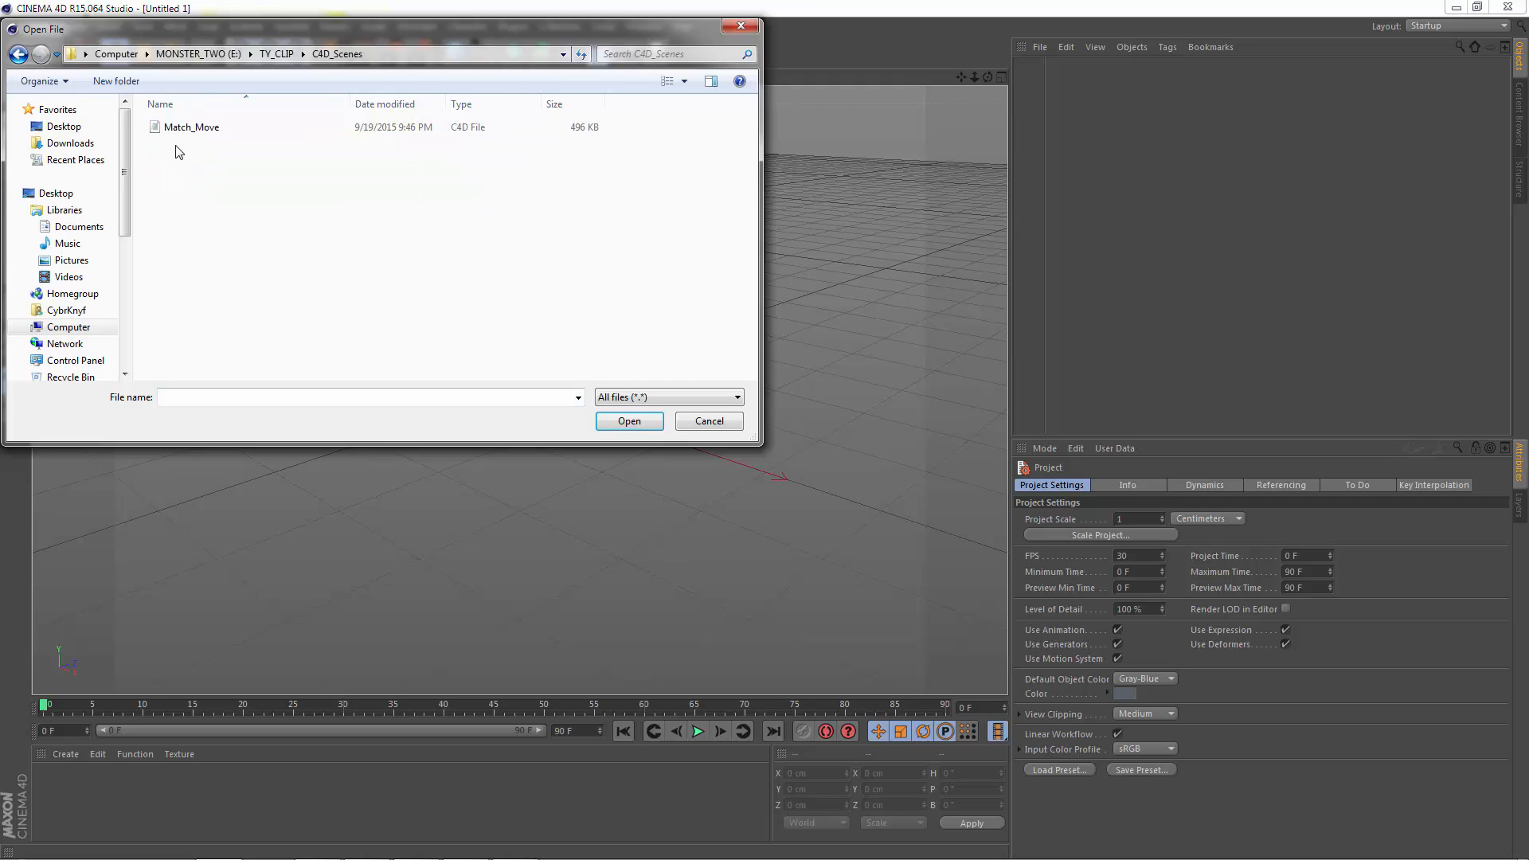
click(183, 132)
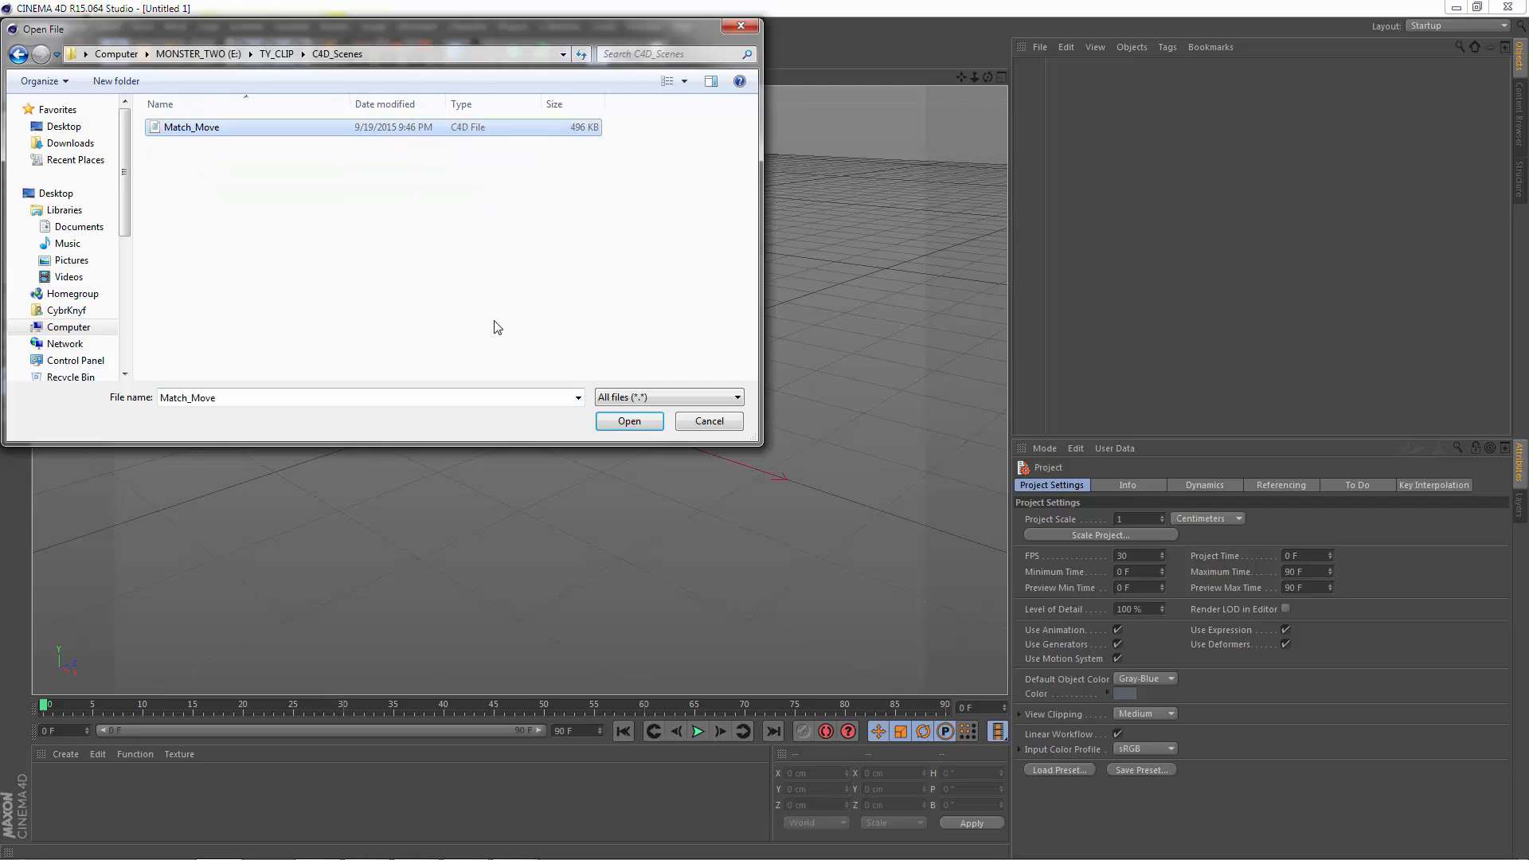
click(629, 421)
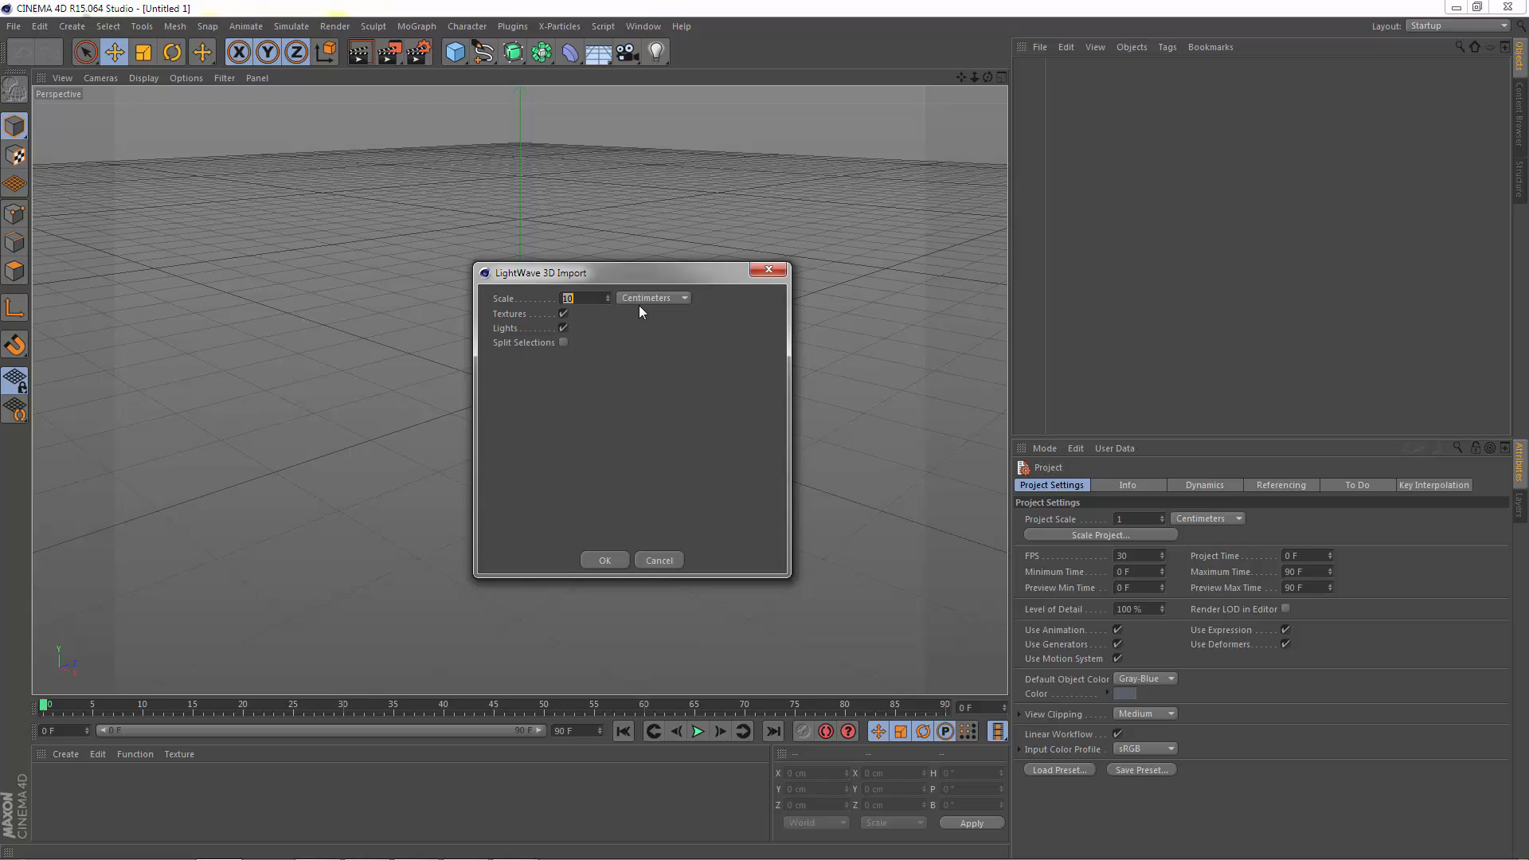
click(604, 560)
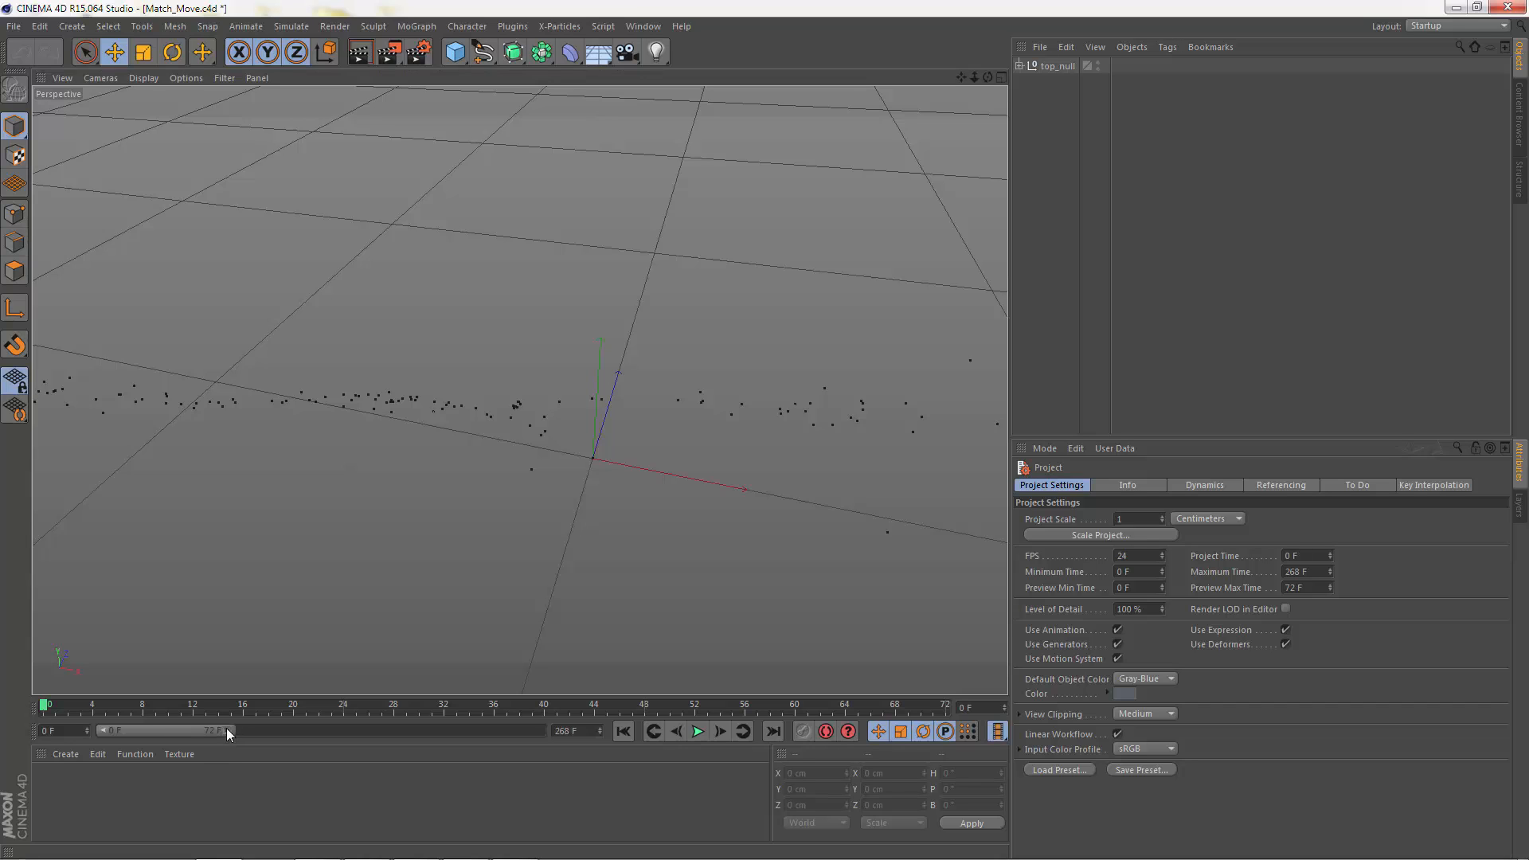
Step: Extend the timeline preview range to frame 268 and scrub to frame 182 to check the imported scene's motion
drag(226, 728, 557, 734)
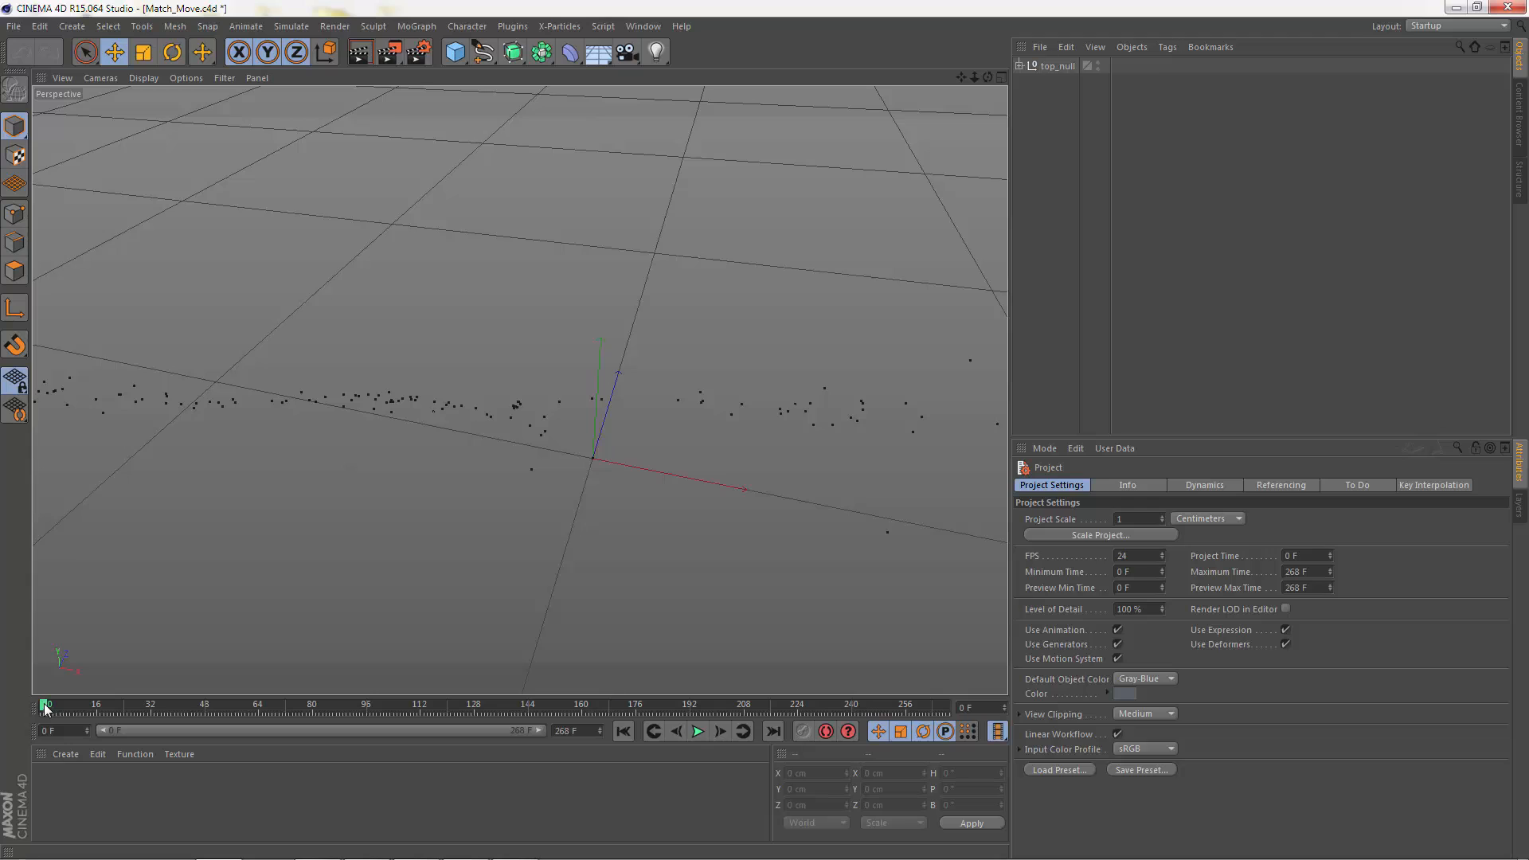
key(v)
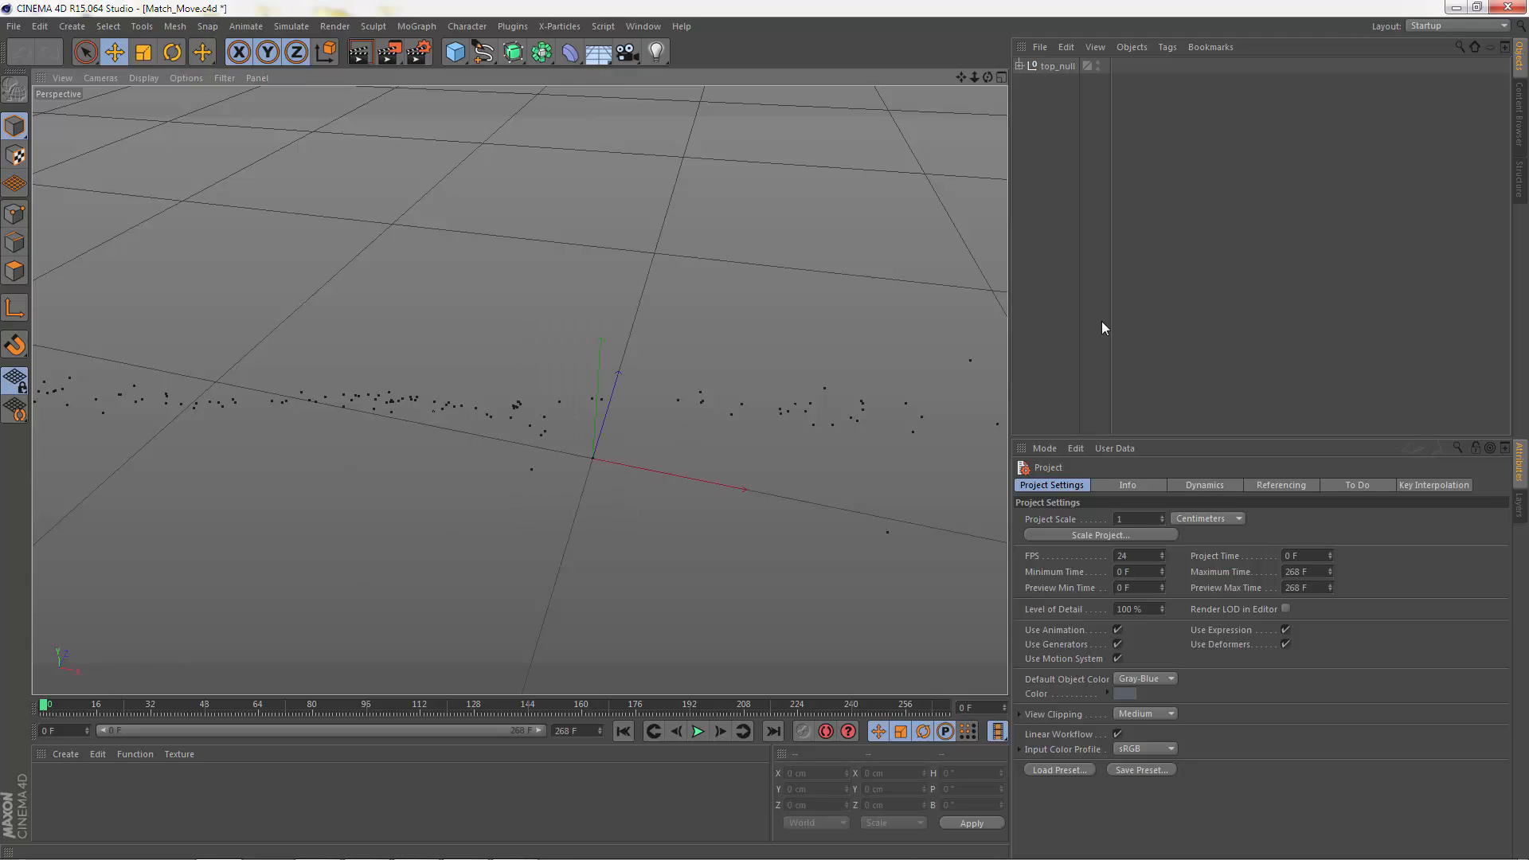
drag(45, 710, 656, 708)
key(v)
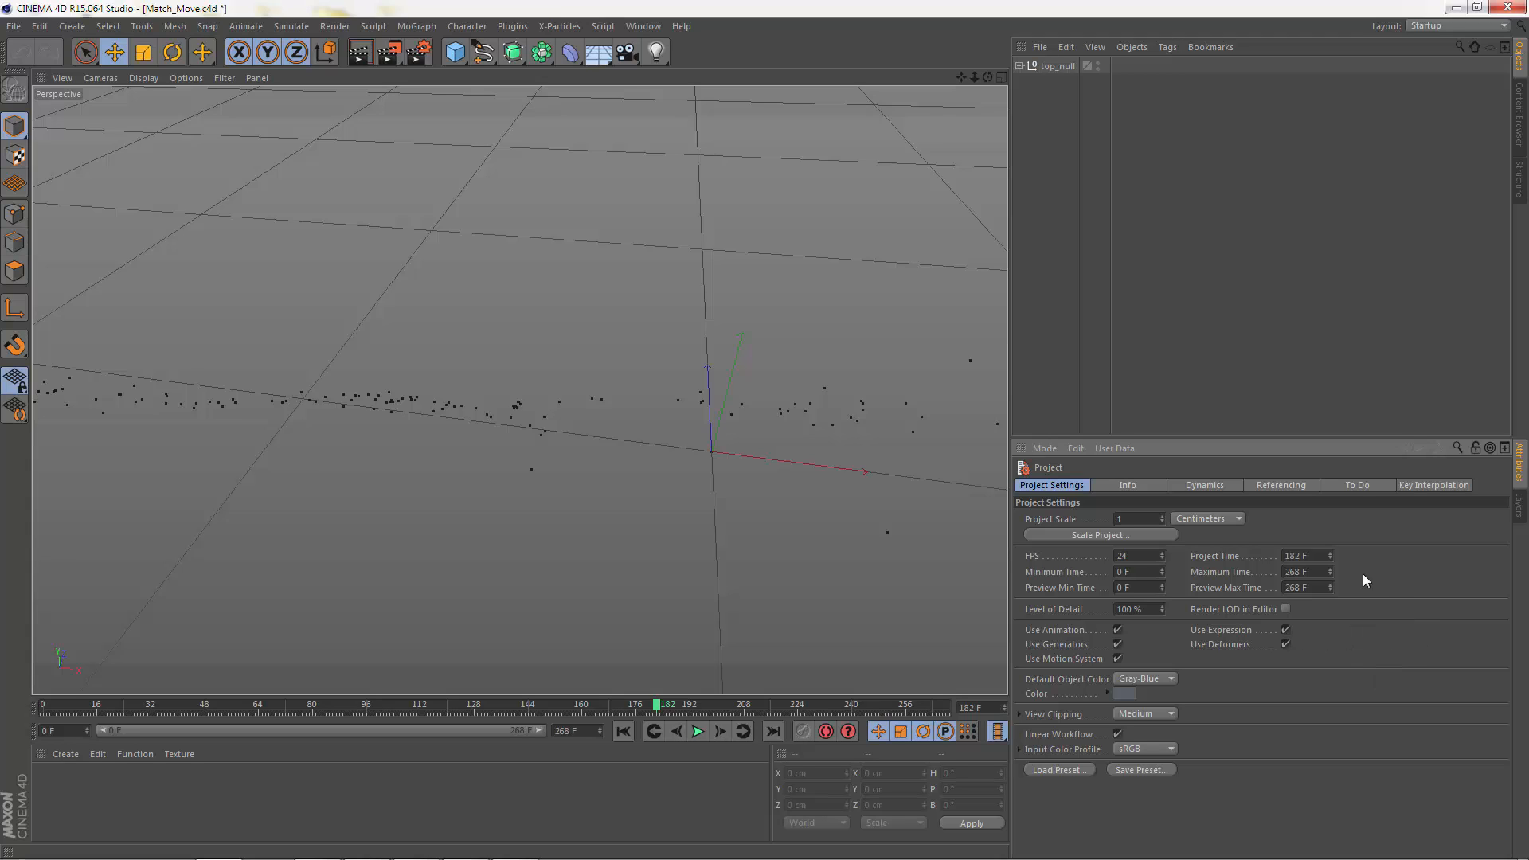
key(v)
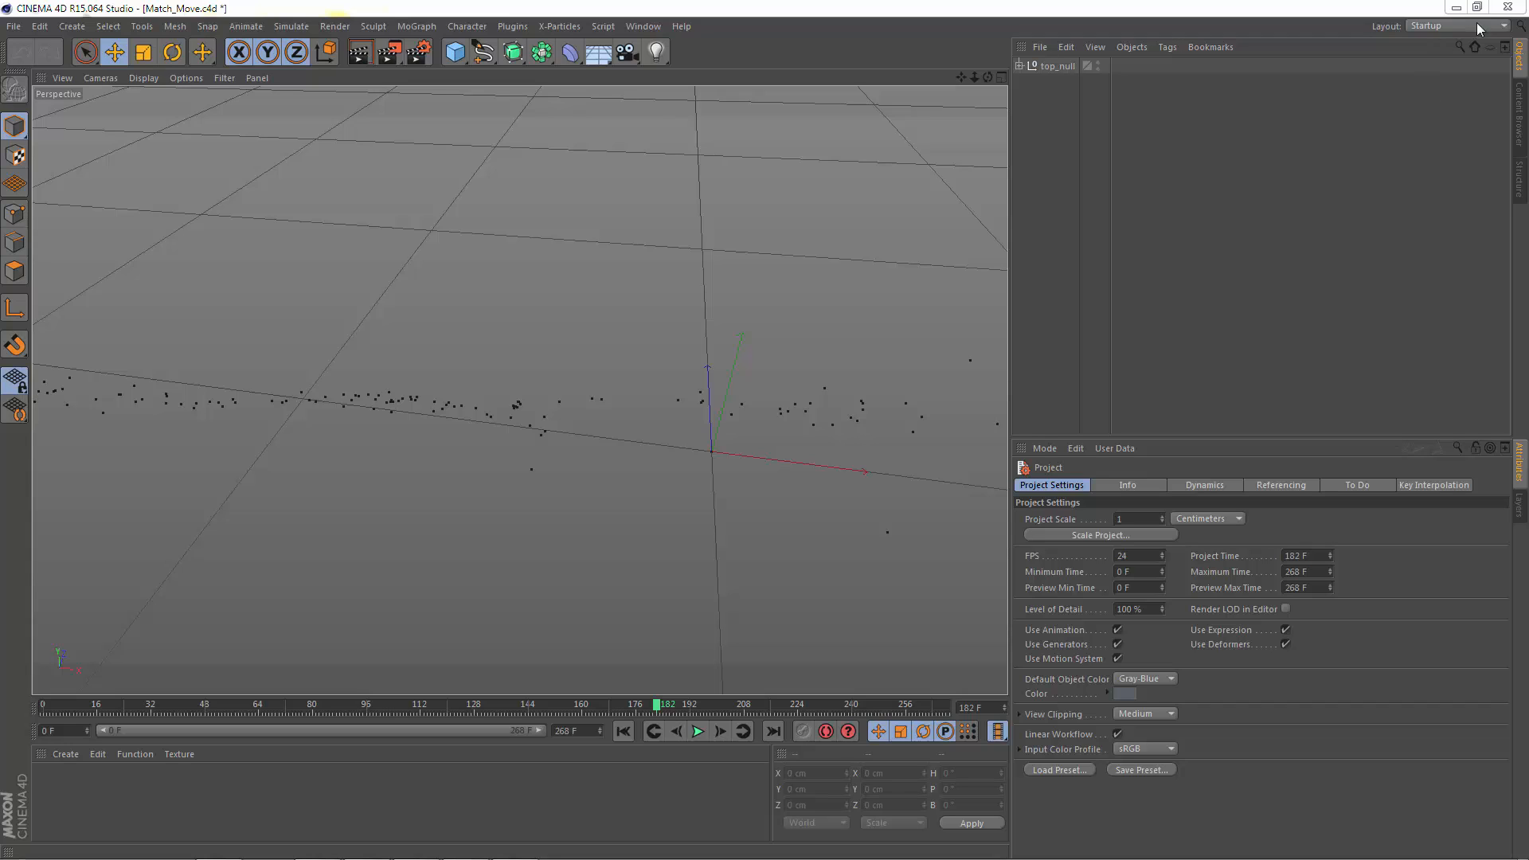
Step: Quit Cinema 4D without saving and open the Match_Move file from the C4D_Scenes folder in Notepad
click(1507, 6)
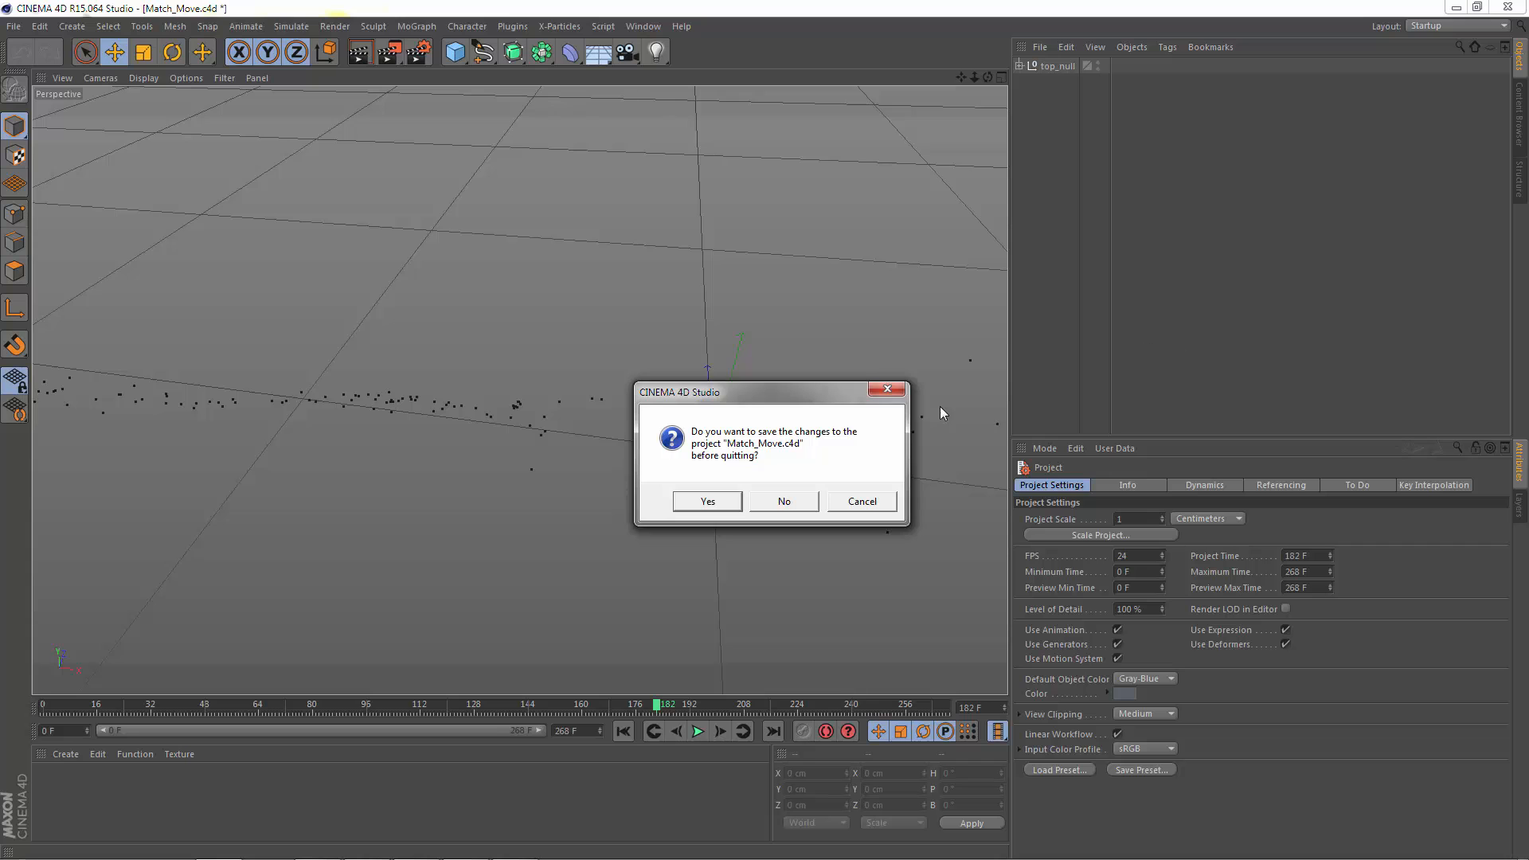
click(784, 500)
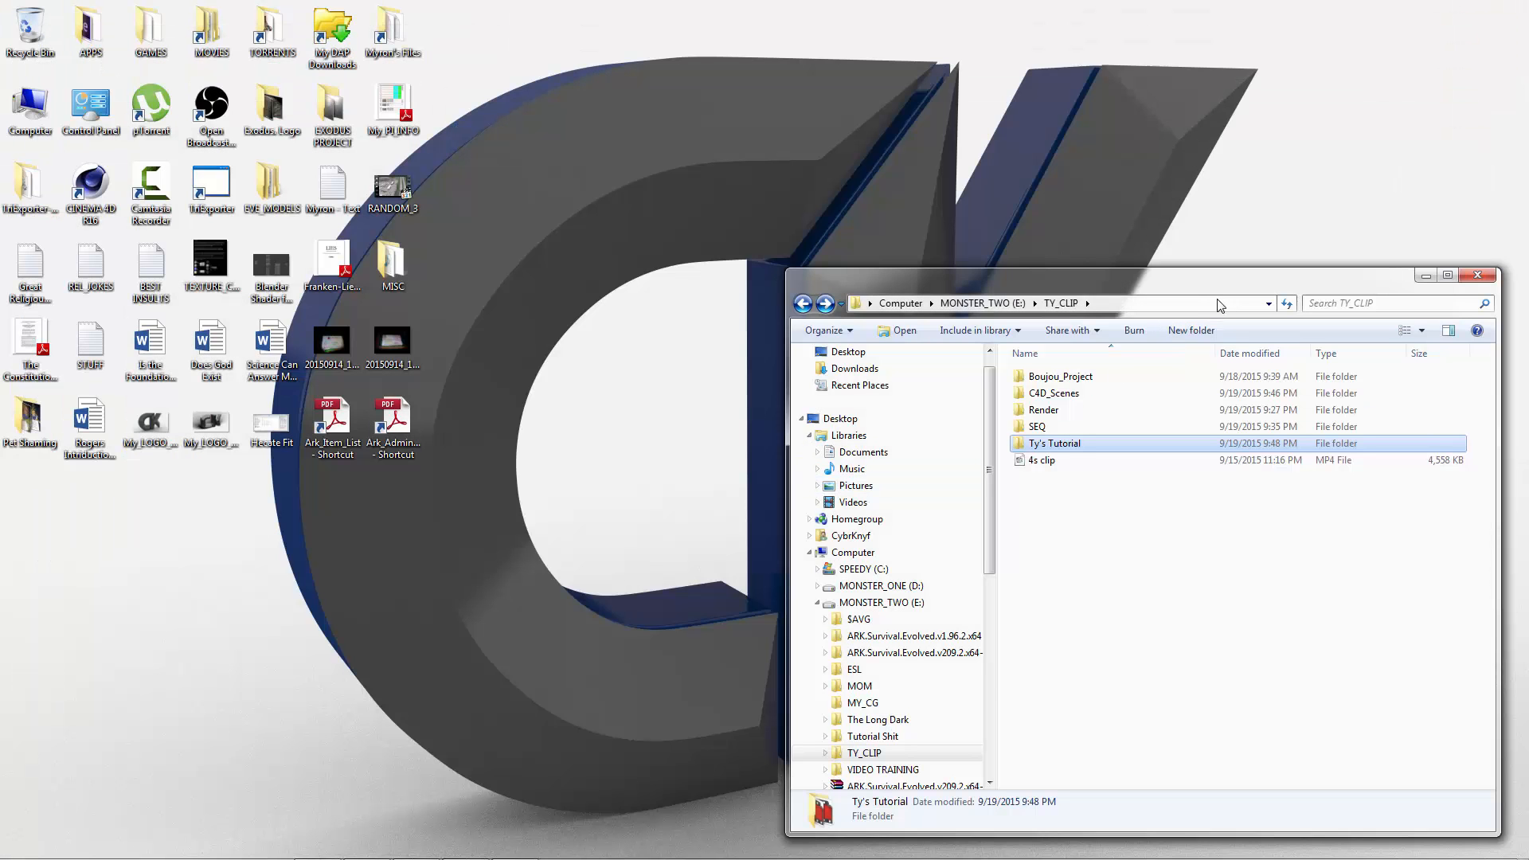
double_click(1052, 394)
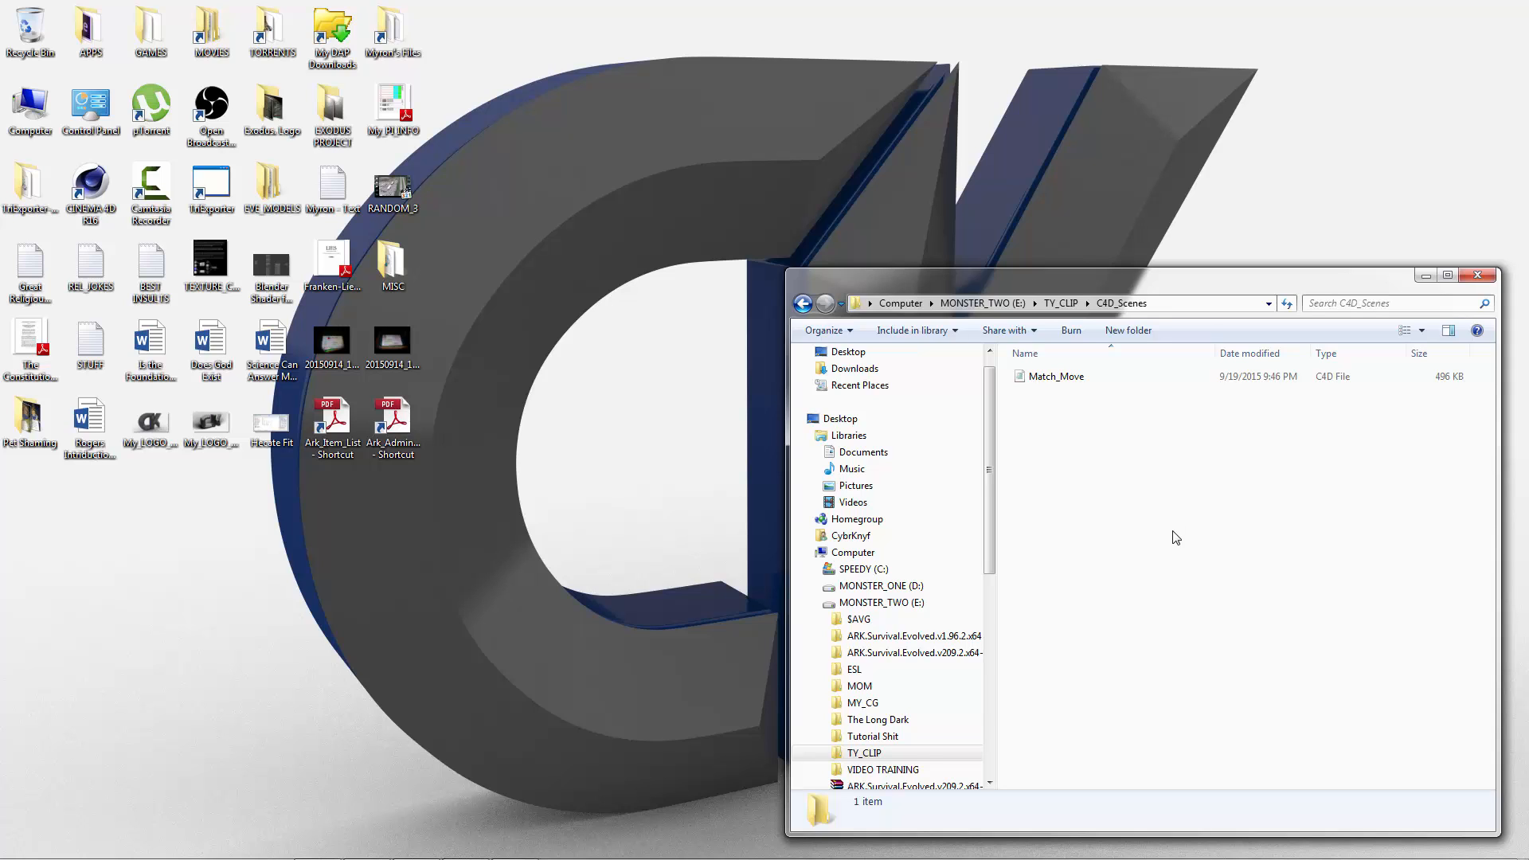
key(BackSpace)
double_click(1056, 396)
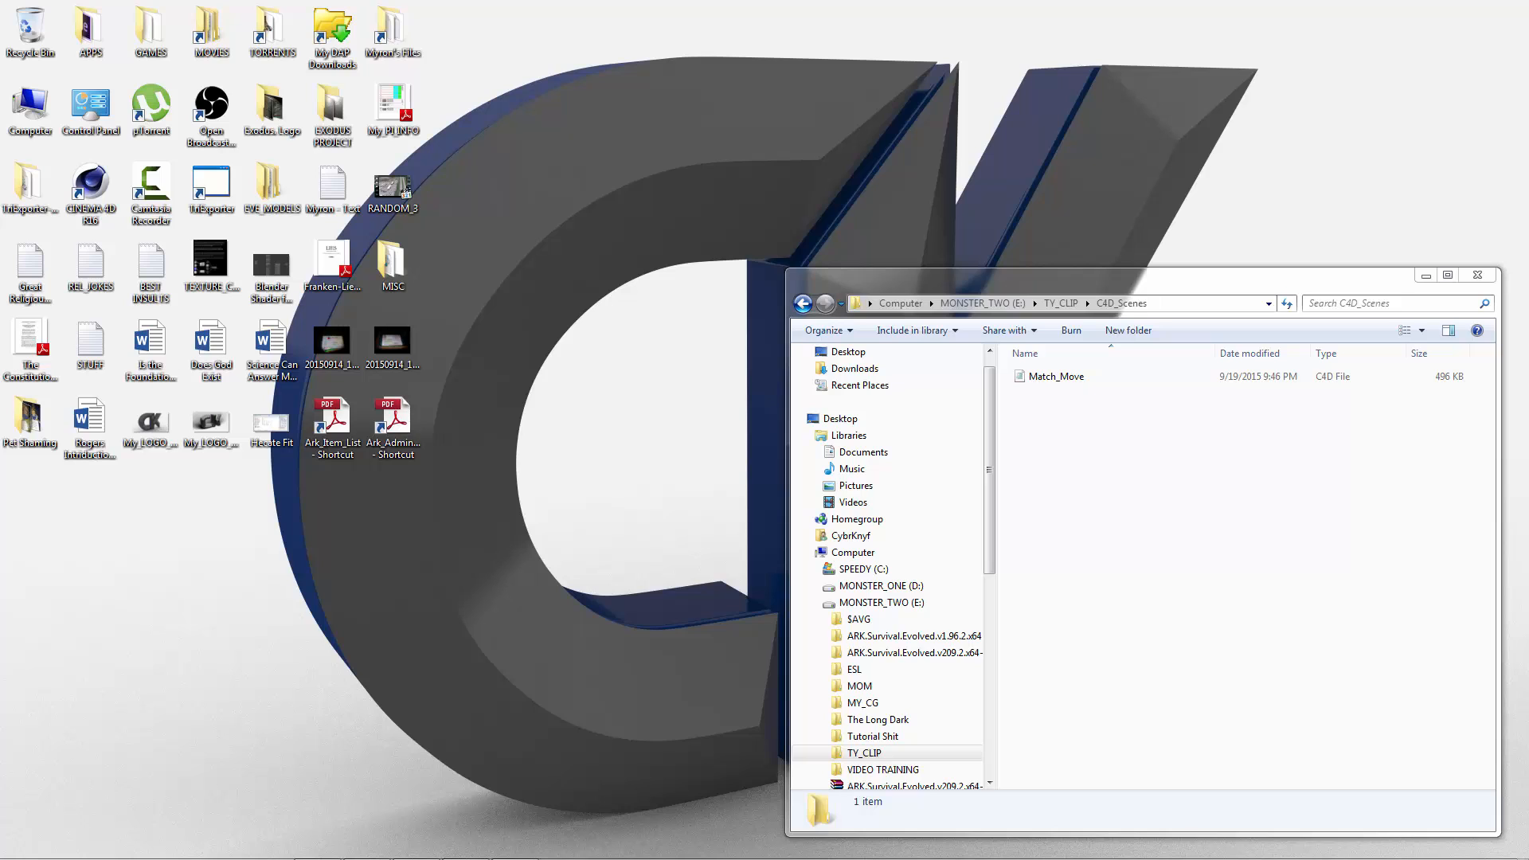
right_click(1031, 380)
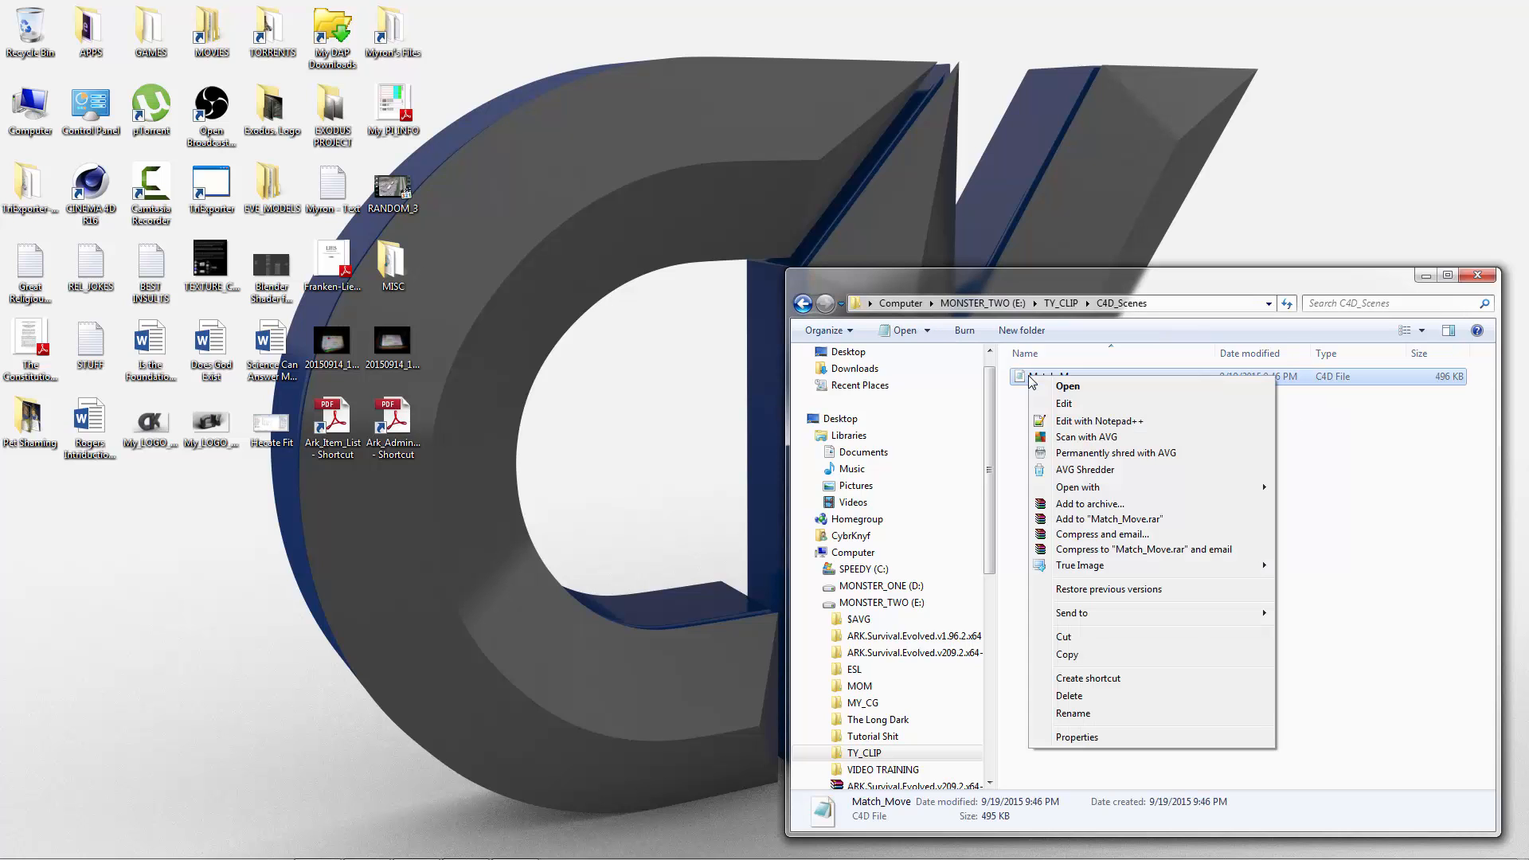
mouse_move(1087, 488)
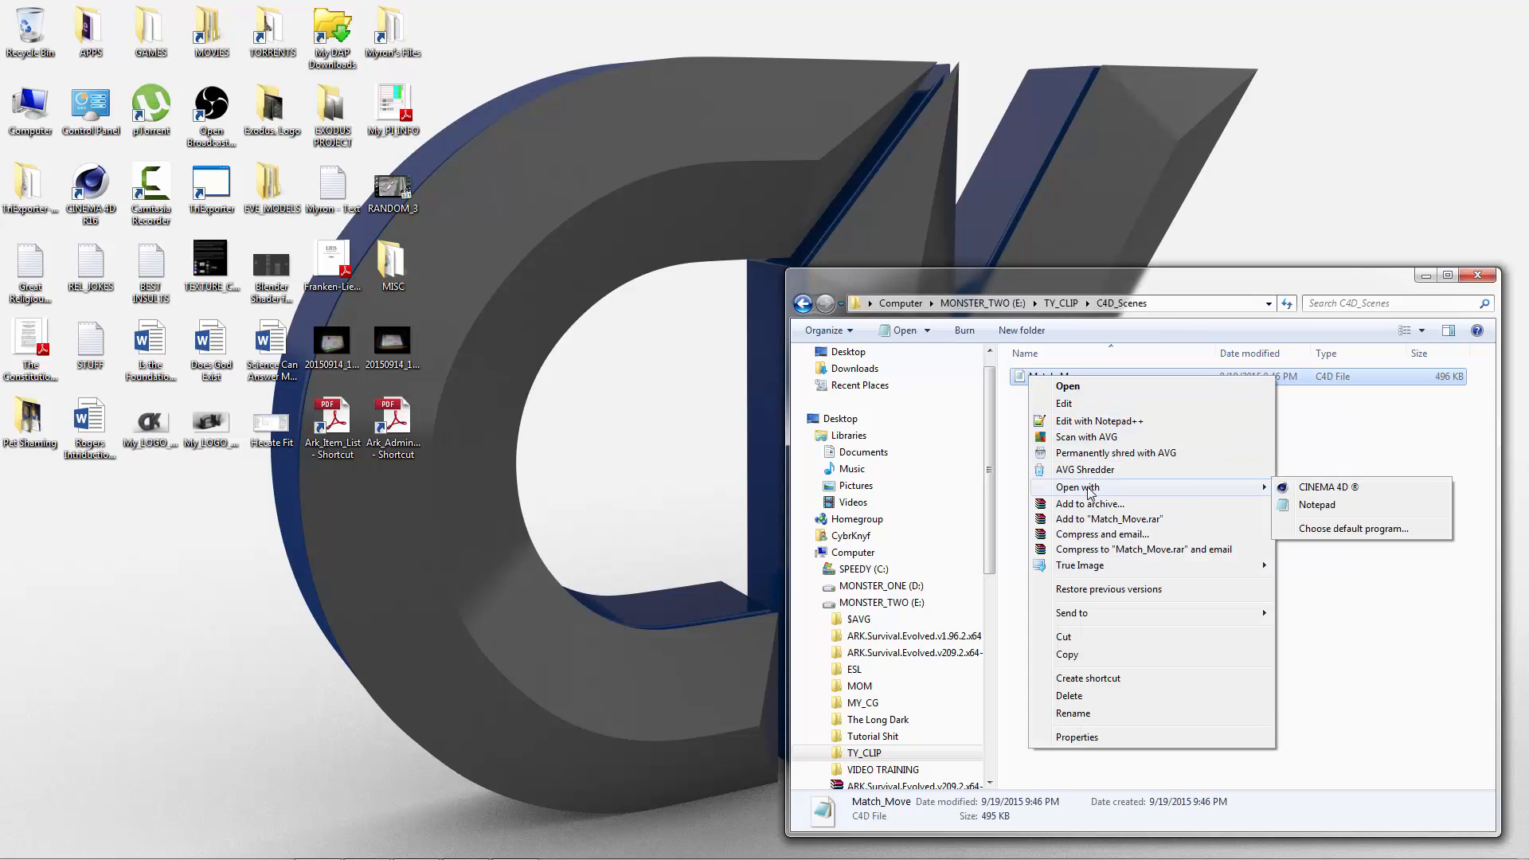
click(1312, 507)
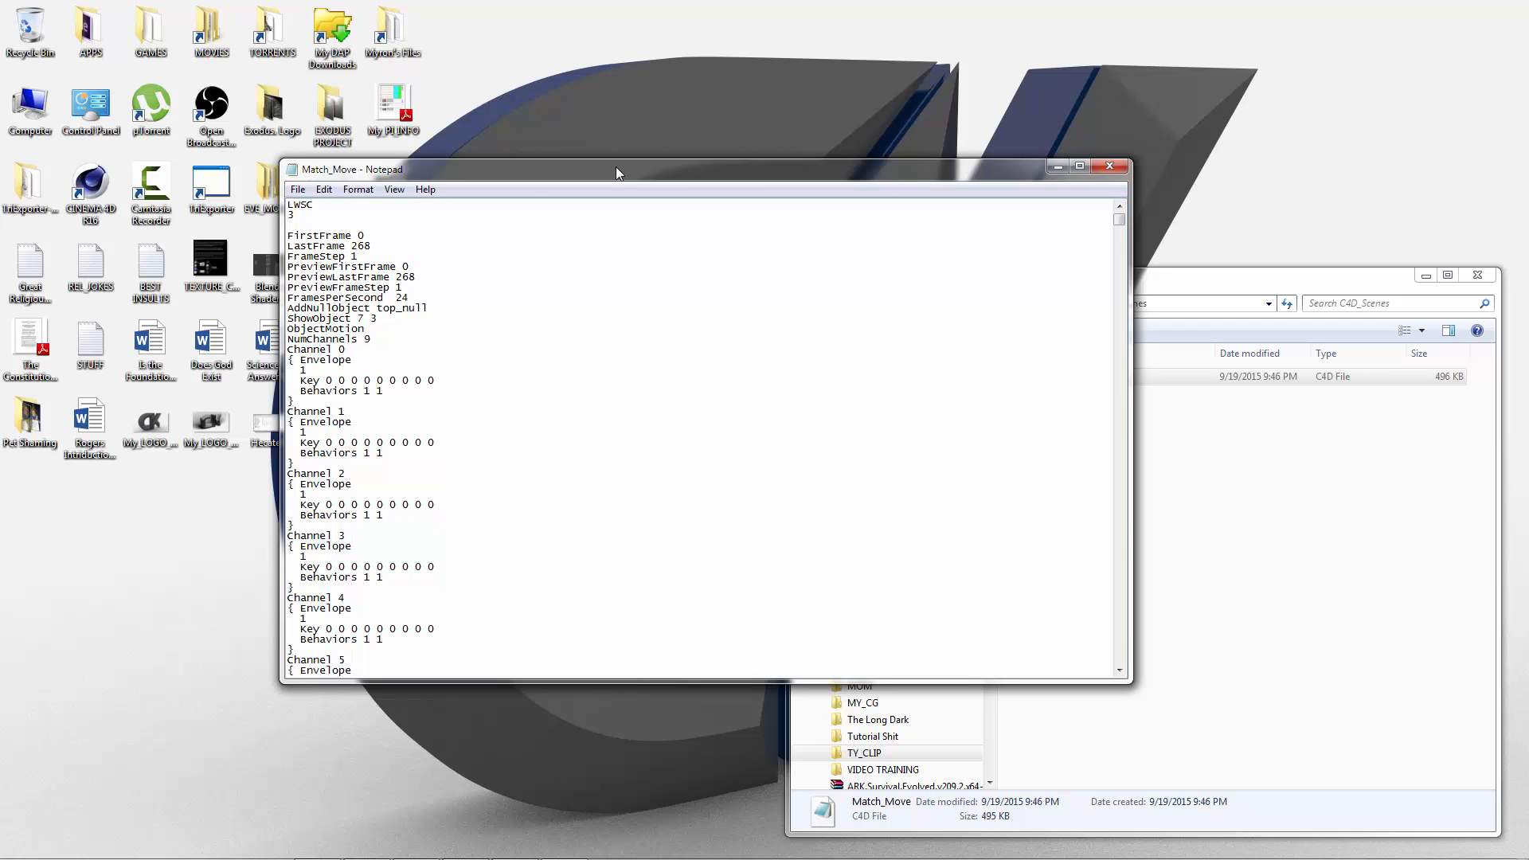
Step: Search the Match_Move text downward for -3.141593 and close the search
click(324, 191)
click(351, 308)
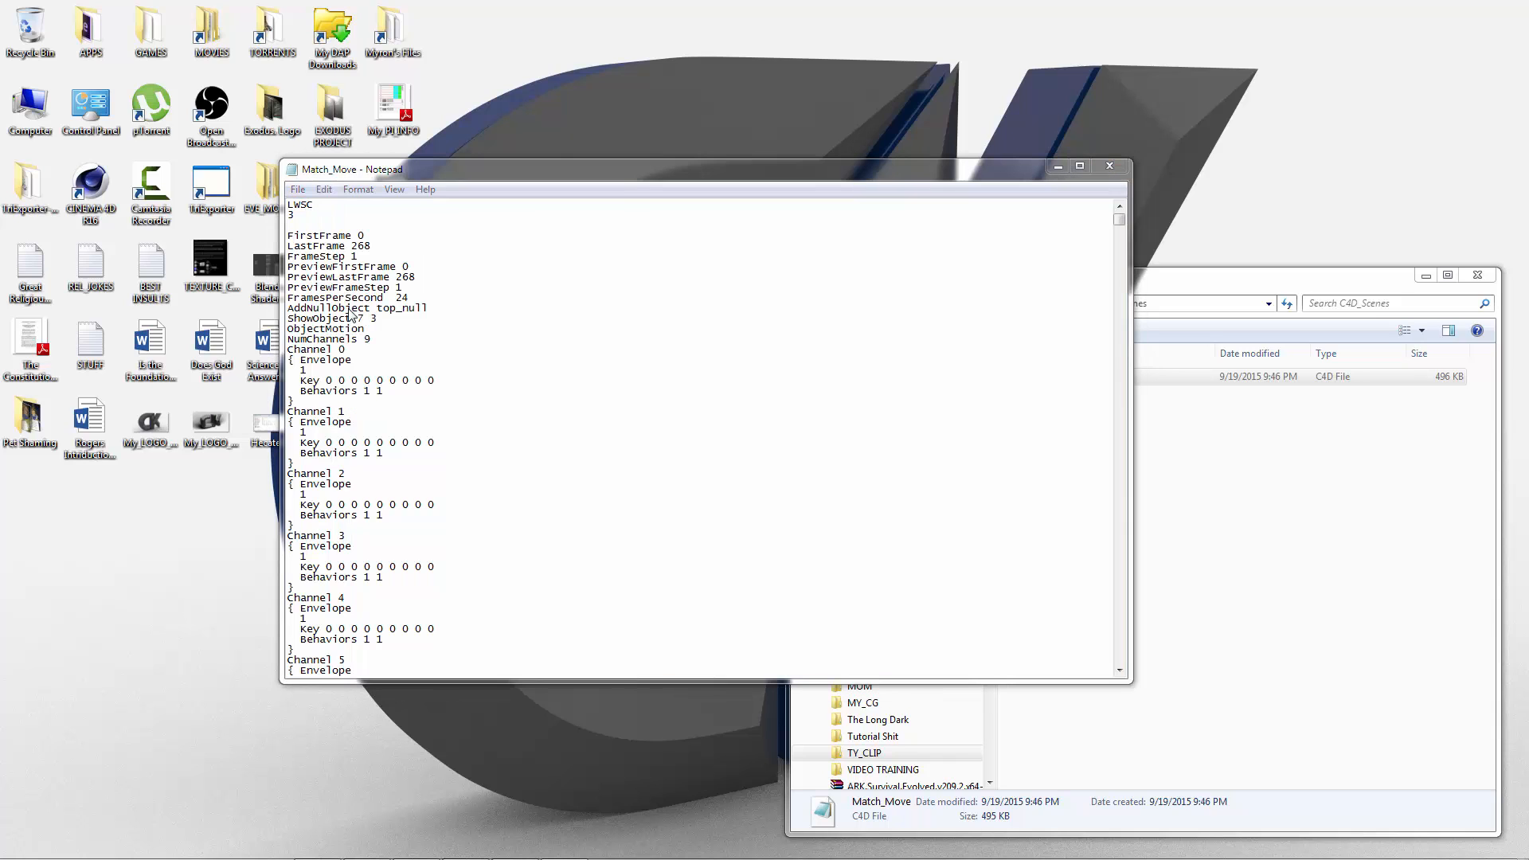
drag(451, 306, 725, 319)
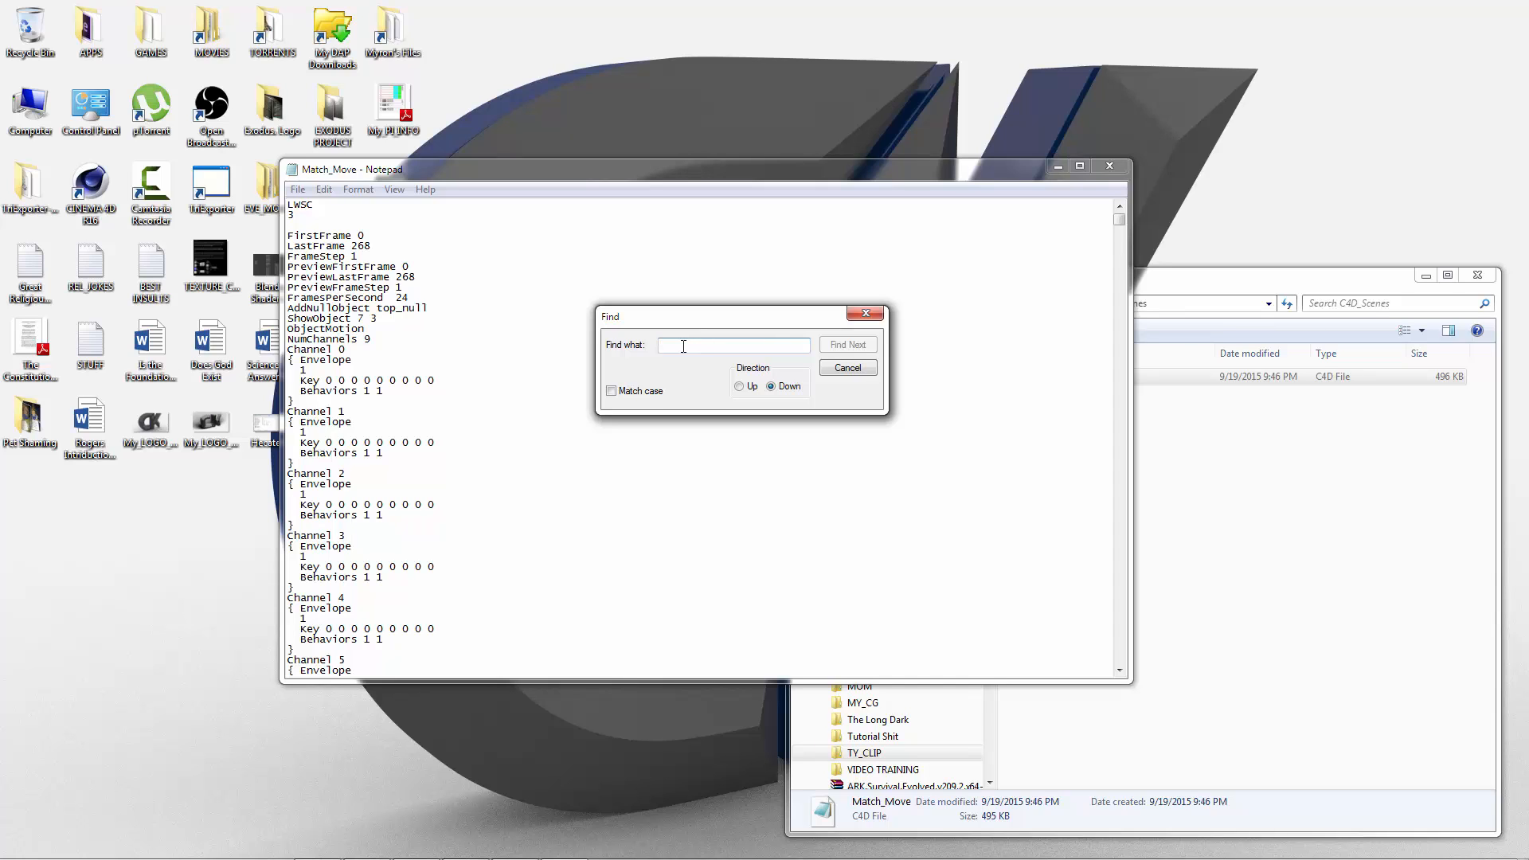
text(-)
text(3.141593)
click(846, 345)
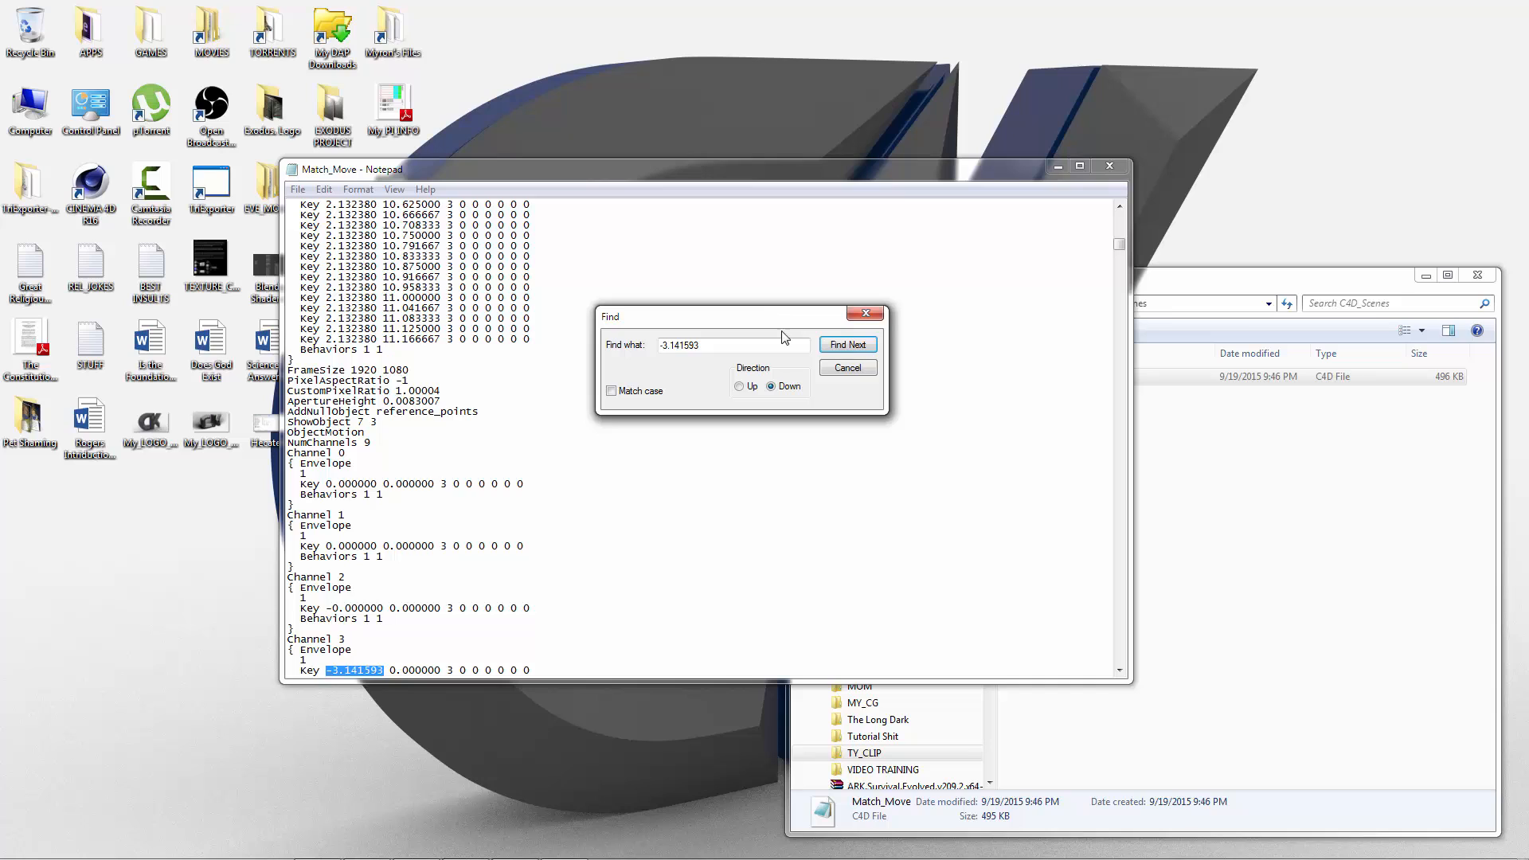
click(847, 368)
Step: Under reference_points, remove the minus sign from the Channel 2 key and set the Channel 3 key's first value to 0.000000
scroll(409, 633, down, 3)
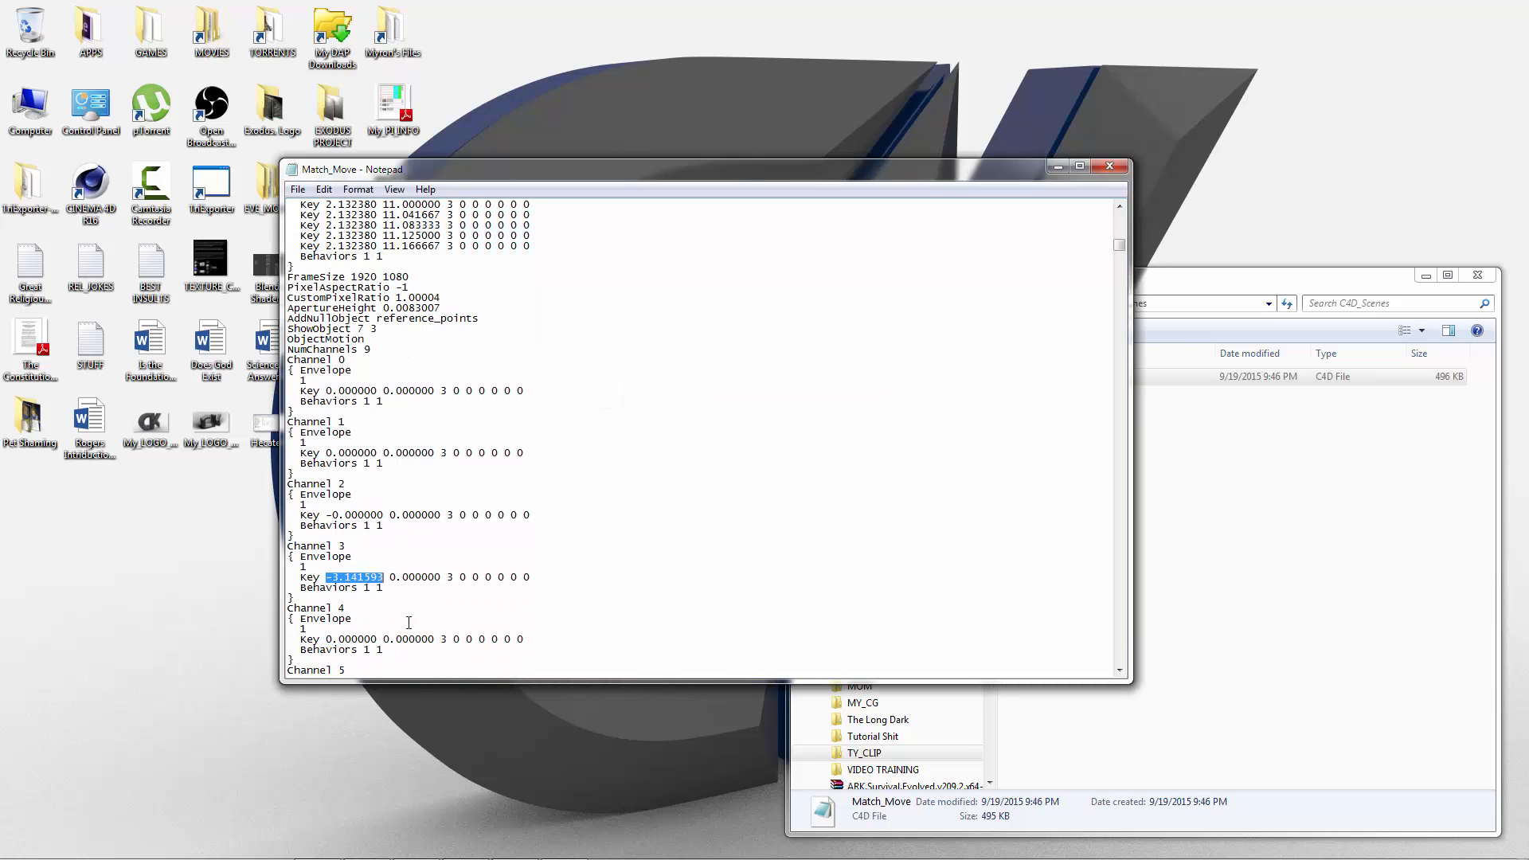
click(356, 579)
click(334, 514)
key(BackSpace)
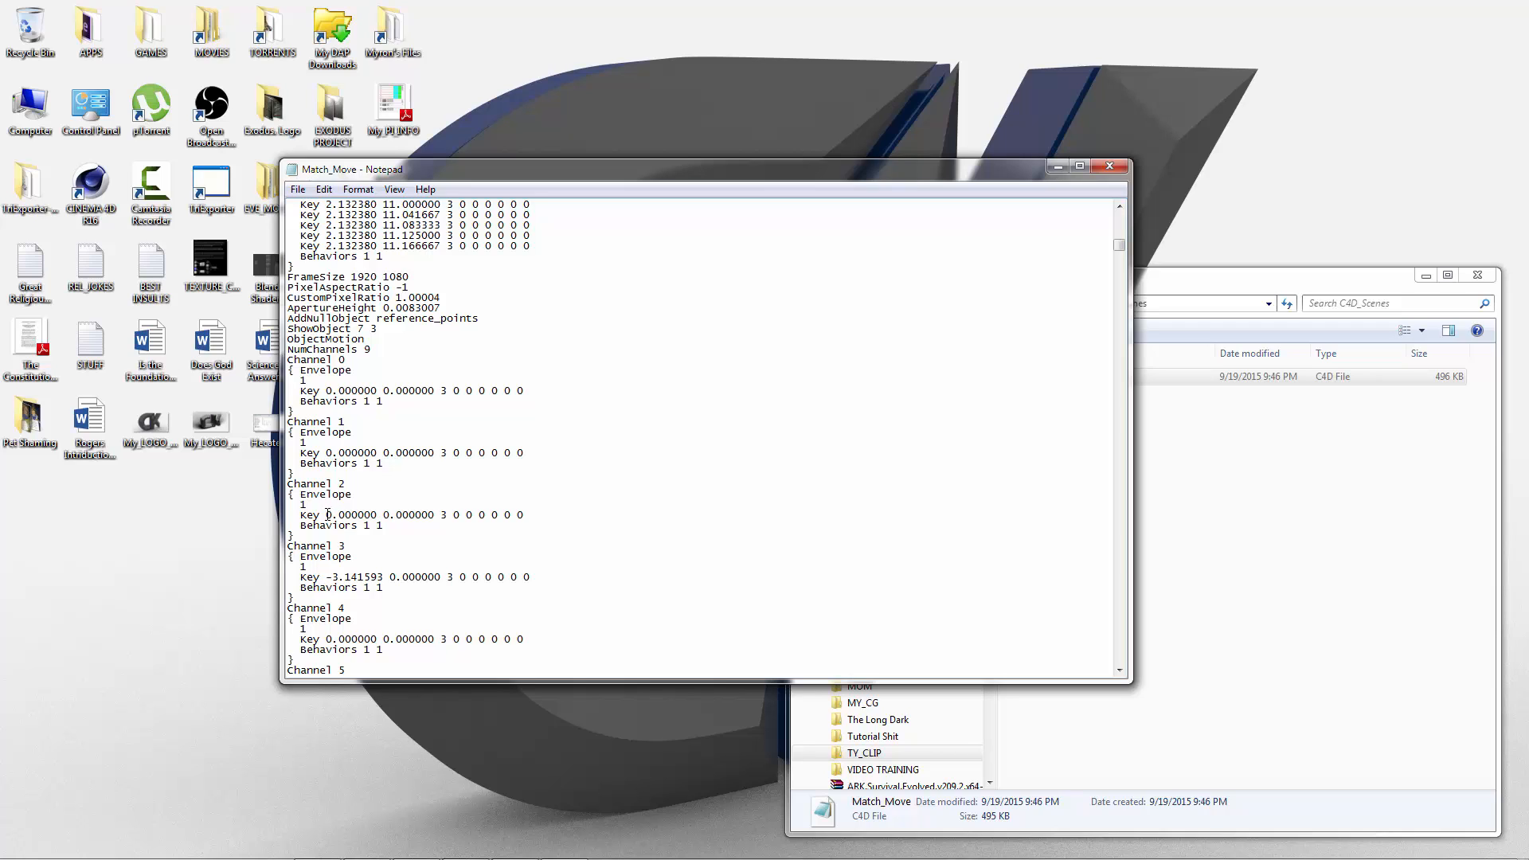
drag(325, 515, 376, 513)
drag(325, 576, 384, 576)
key(ctrl+v)
Step: Replace every "parentitem 10000001" in the file with "parentitem 10000002"
click(323, 189)
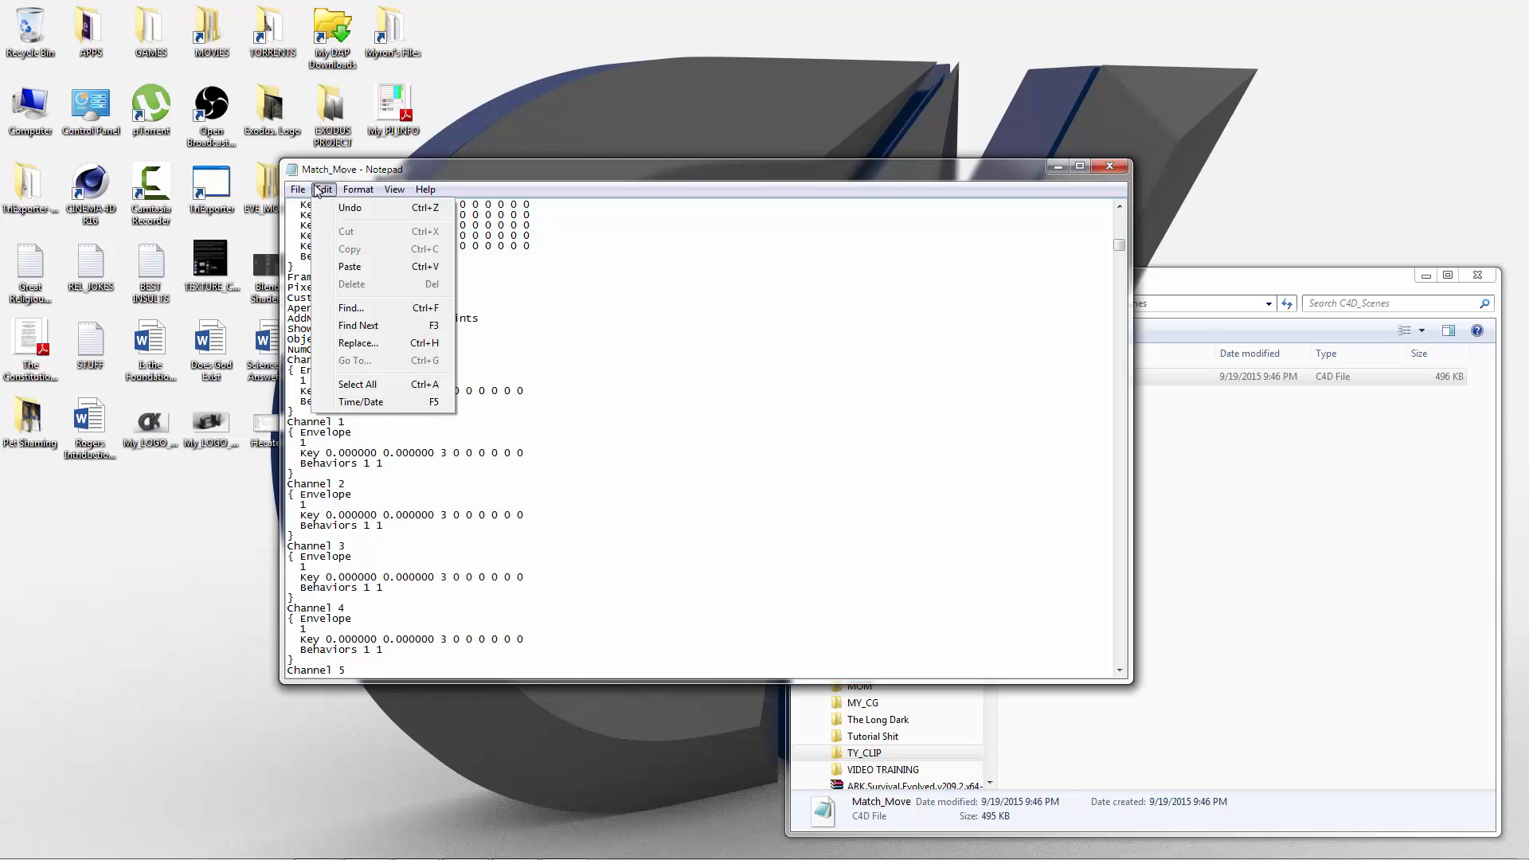
click(357, 343)
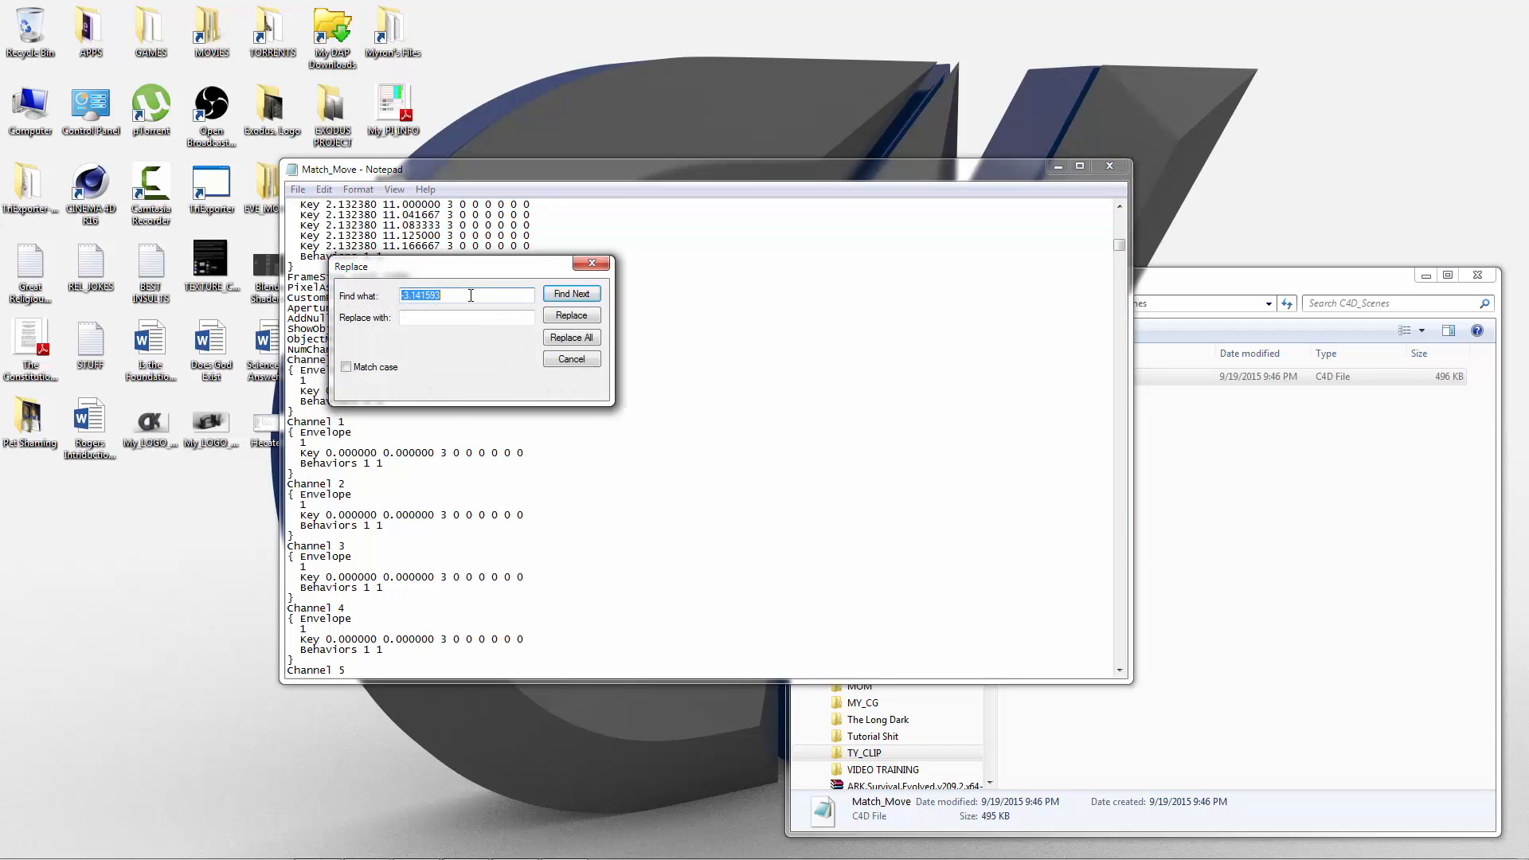
text(parentitem 1)
text(0000001)
drag(505, 293, 468, 295)
key(ctrl+a)
click(419, 318)
key(ctrl+v)
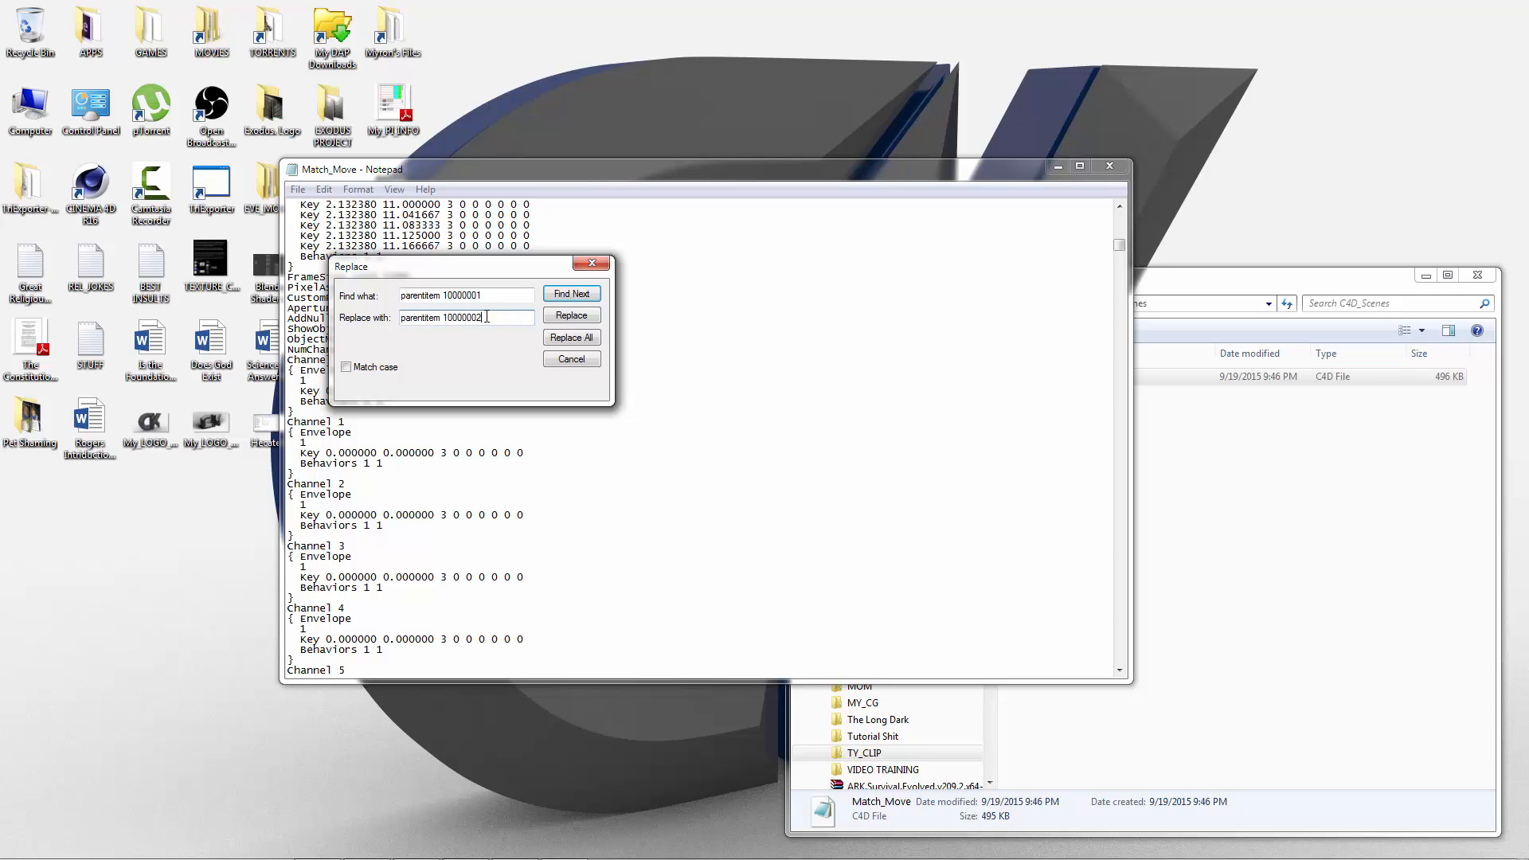
click(577, 341)
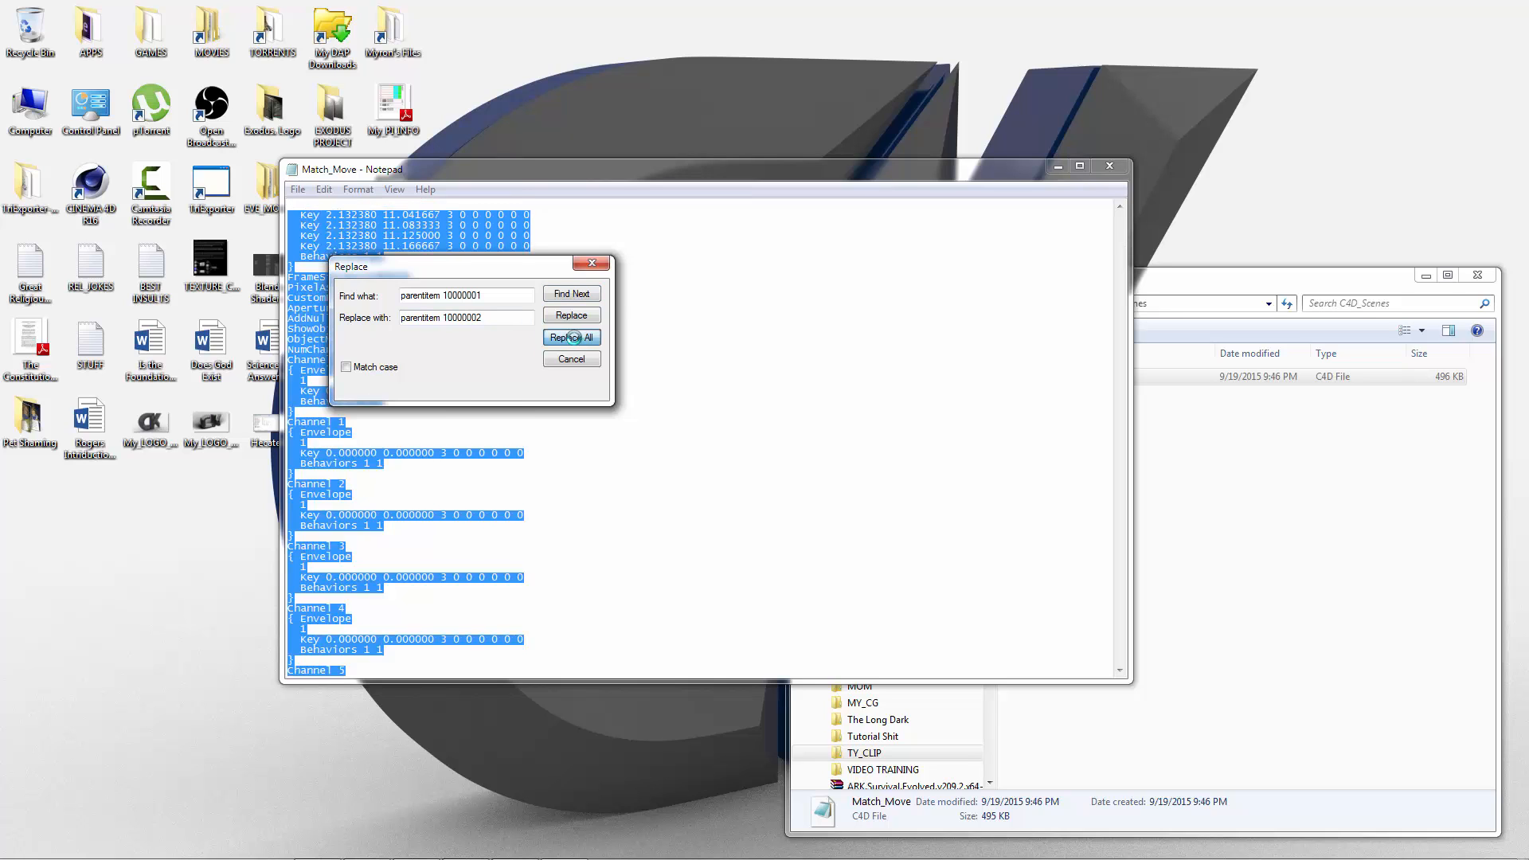
click(591, 265)
Step: Save the edited Match_Move file and close it
click(297, 190)
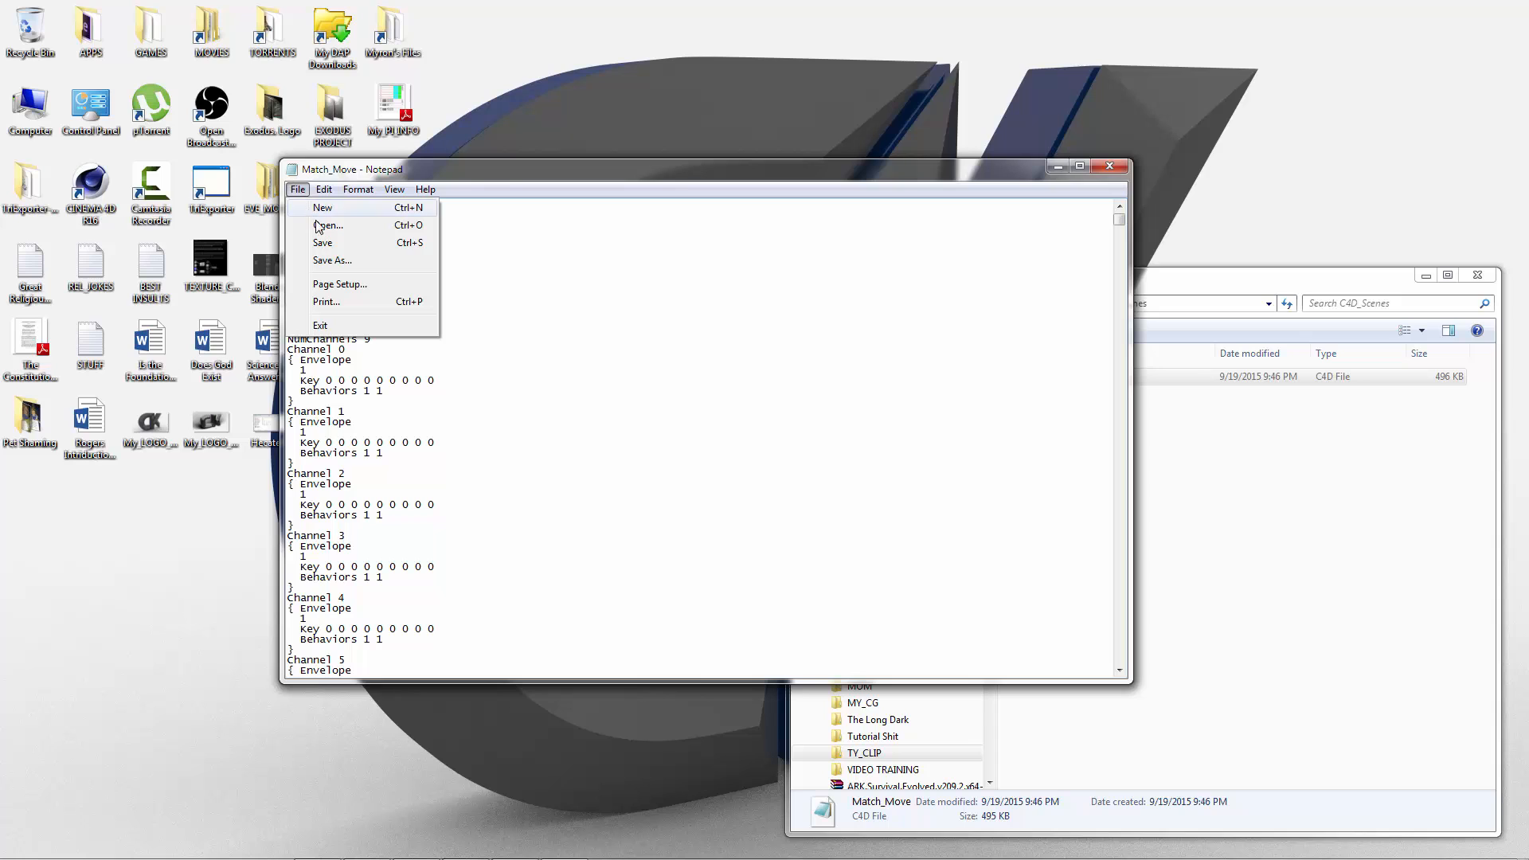
click(330, 244)
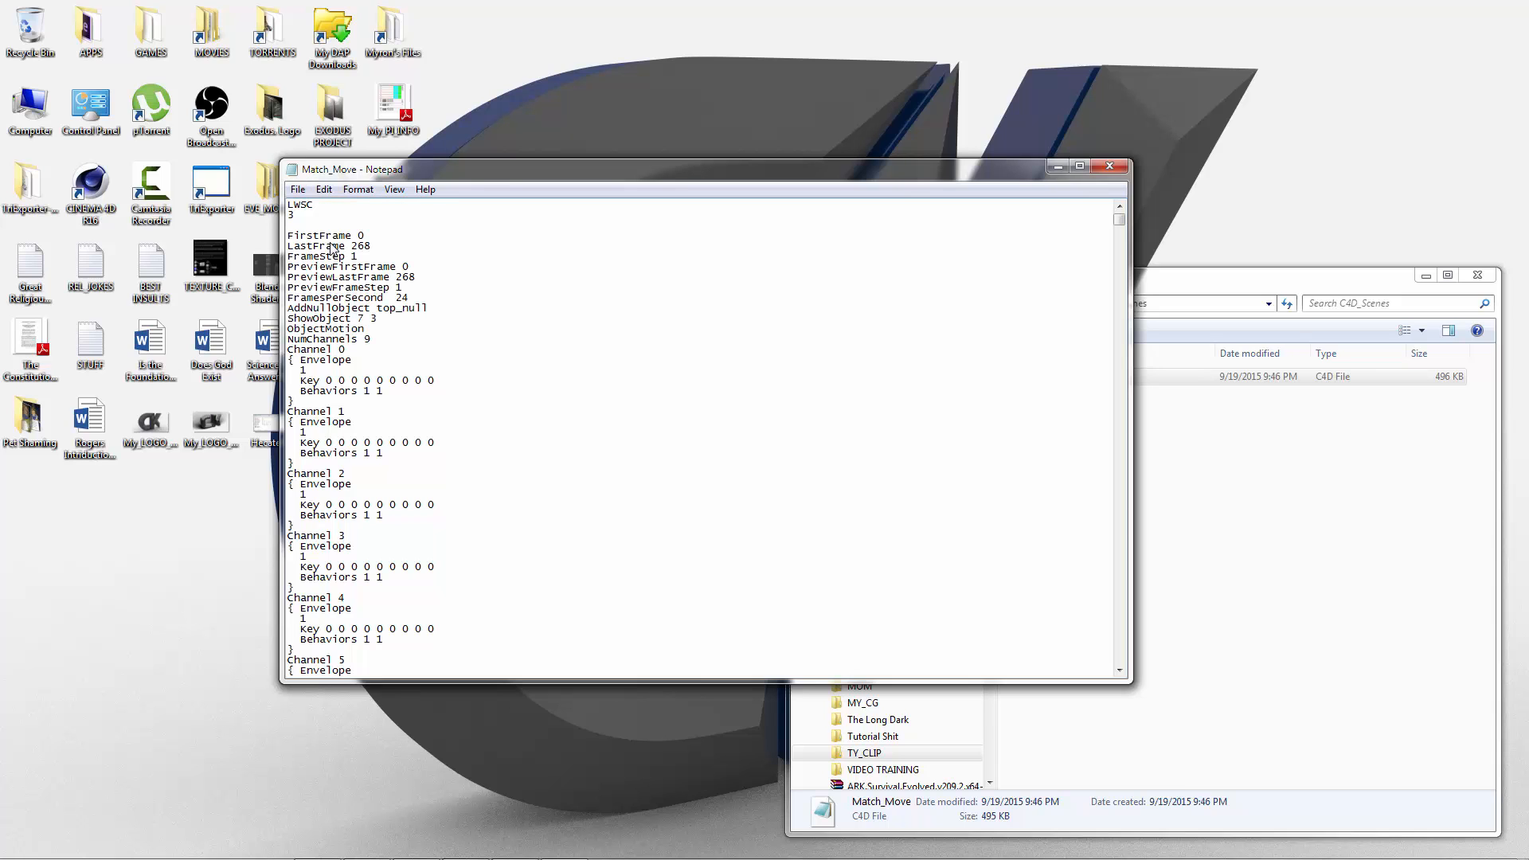
click(1108, 166)
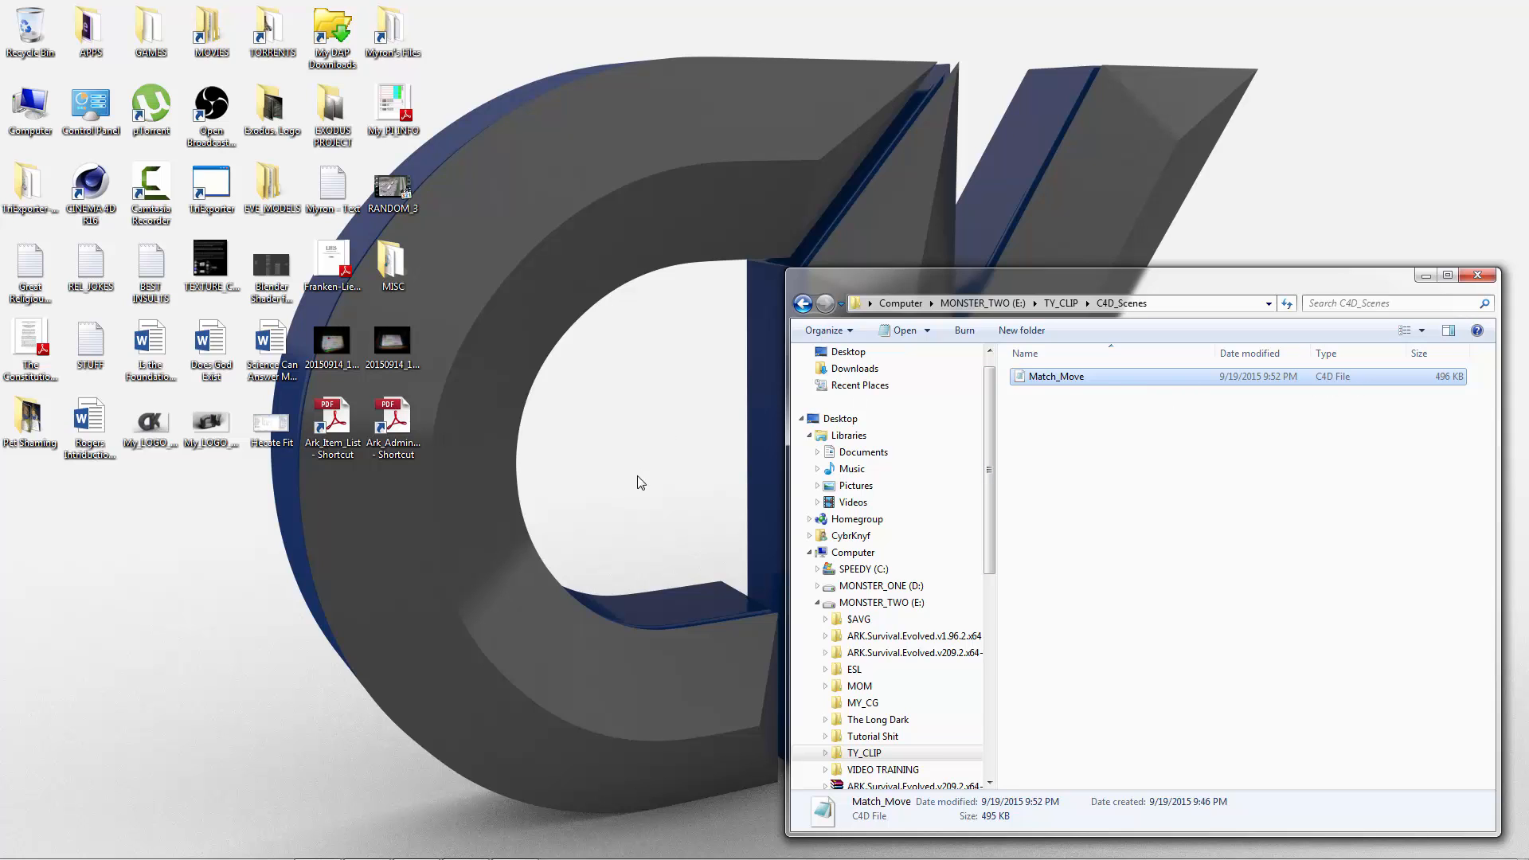
Step: Relaunch Cinema 4D and dismiss the X-Particles online update window without installing anything
mouse_move(389, 854)
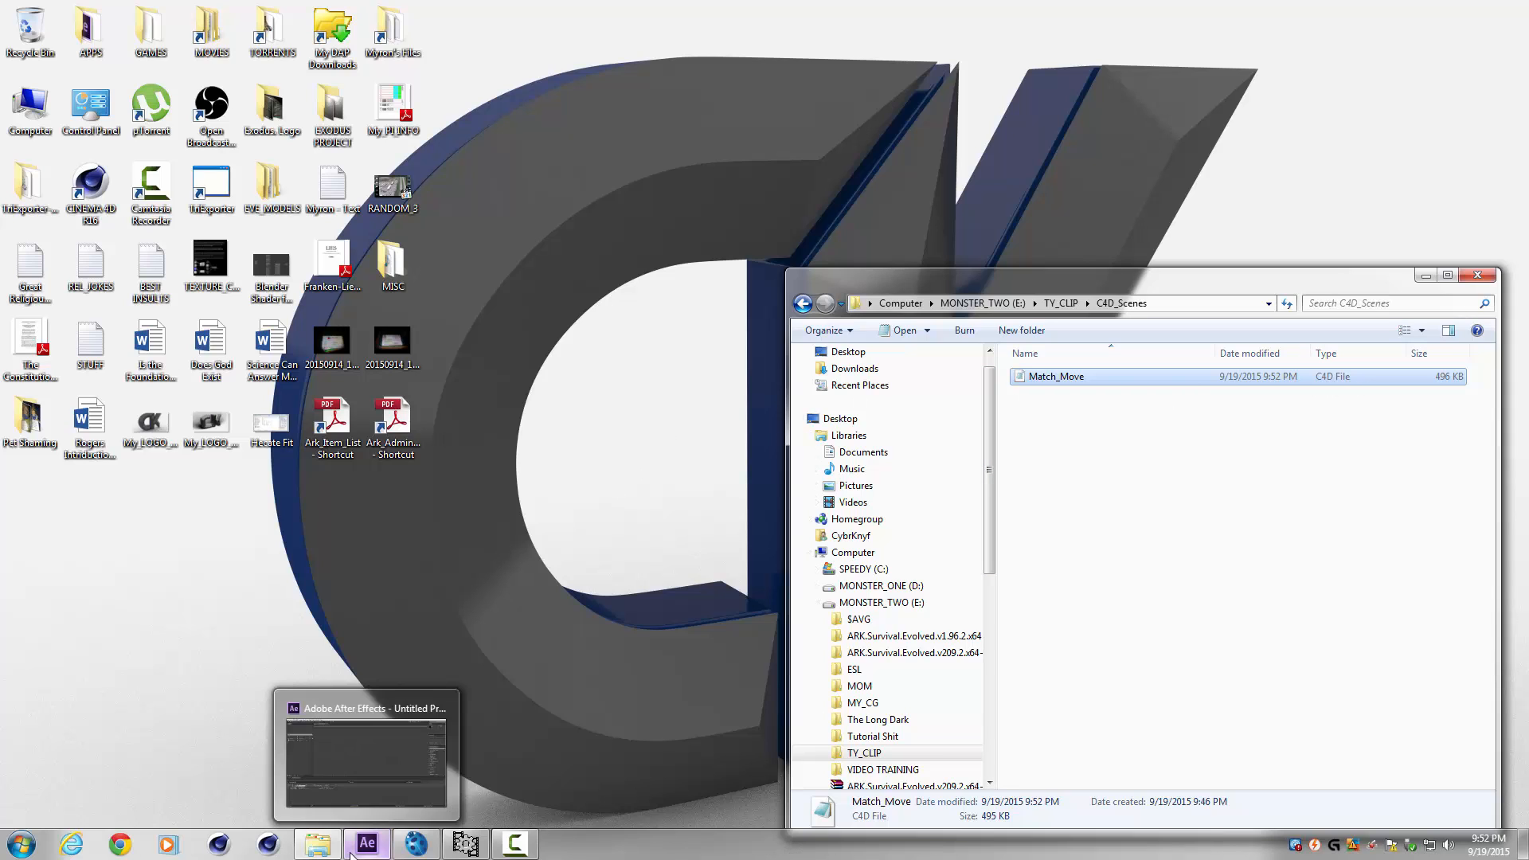
click(219, 844)
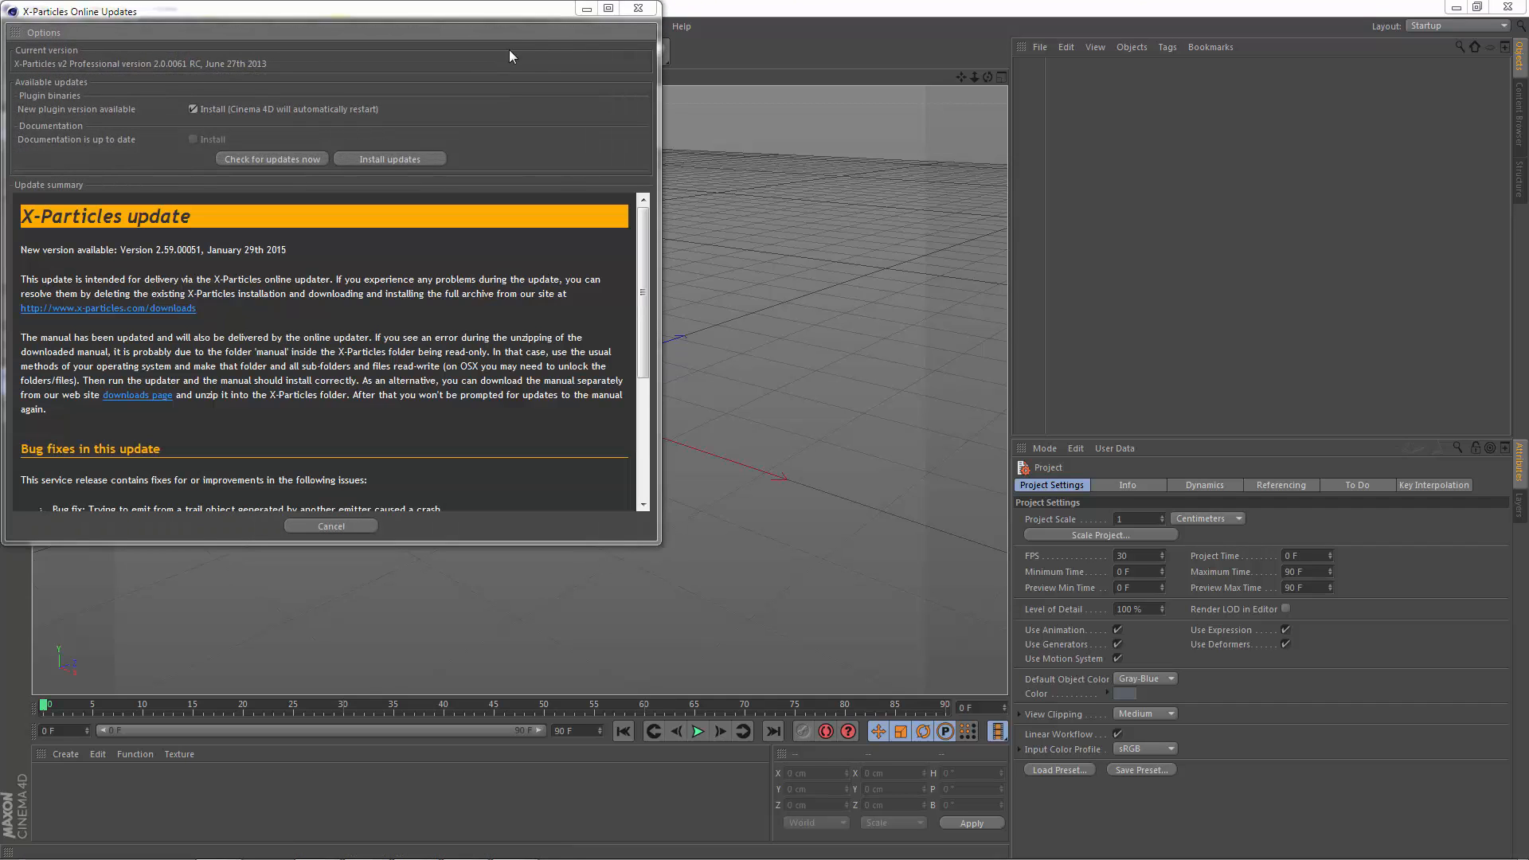
click(638, 8)
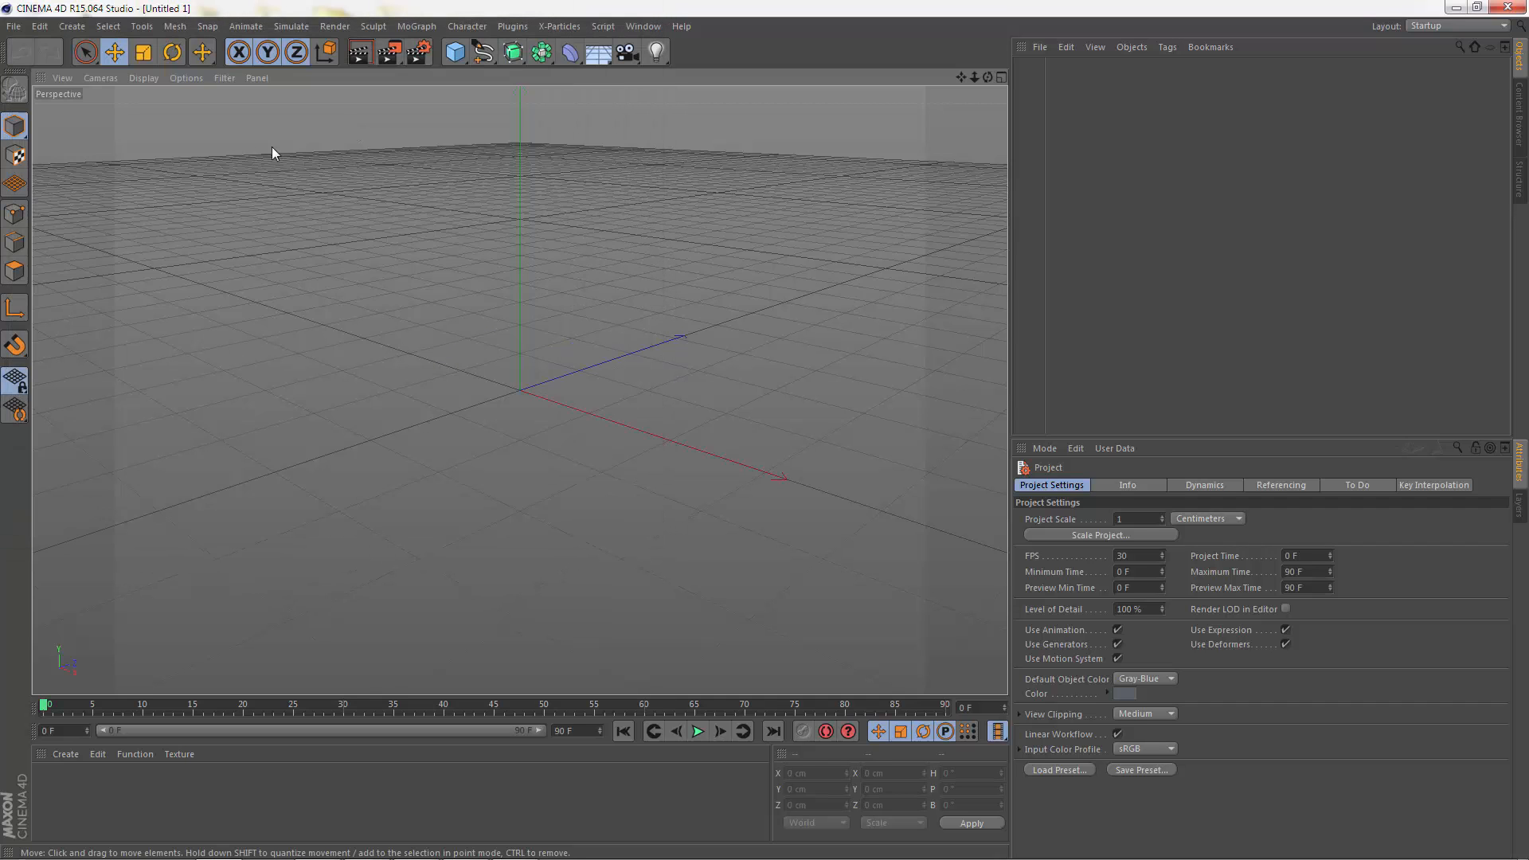
Step: Open the Match_Move scene from the C4D_Scenes folder, accepting the LightWave 3D import settings as they are
click(13, 26)
click(32, 70)
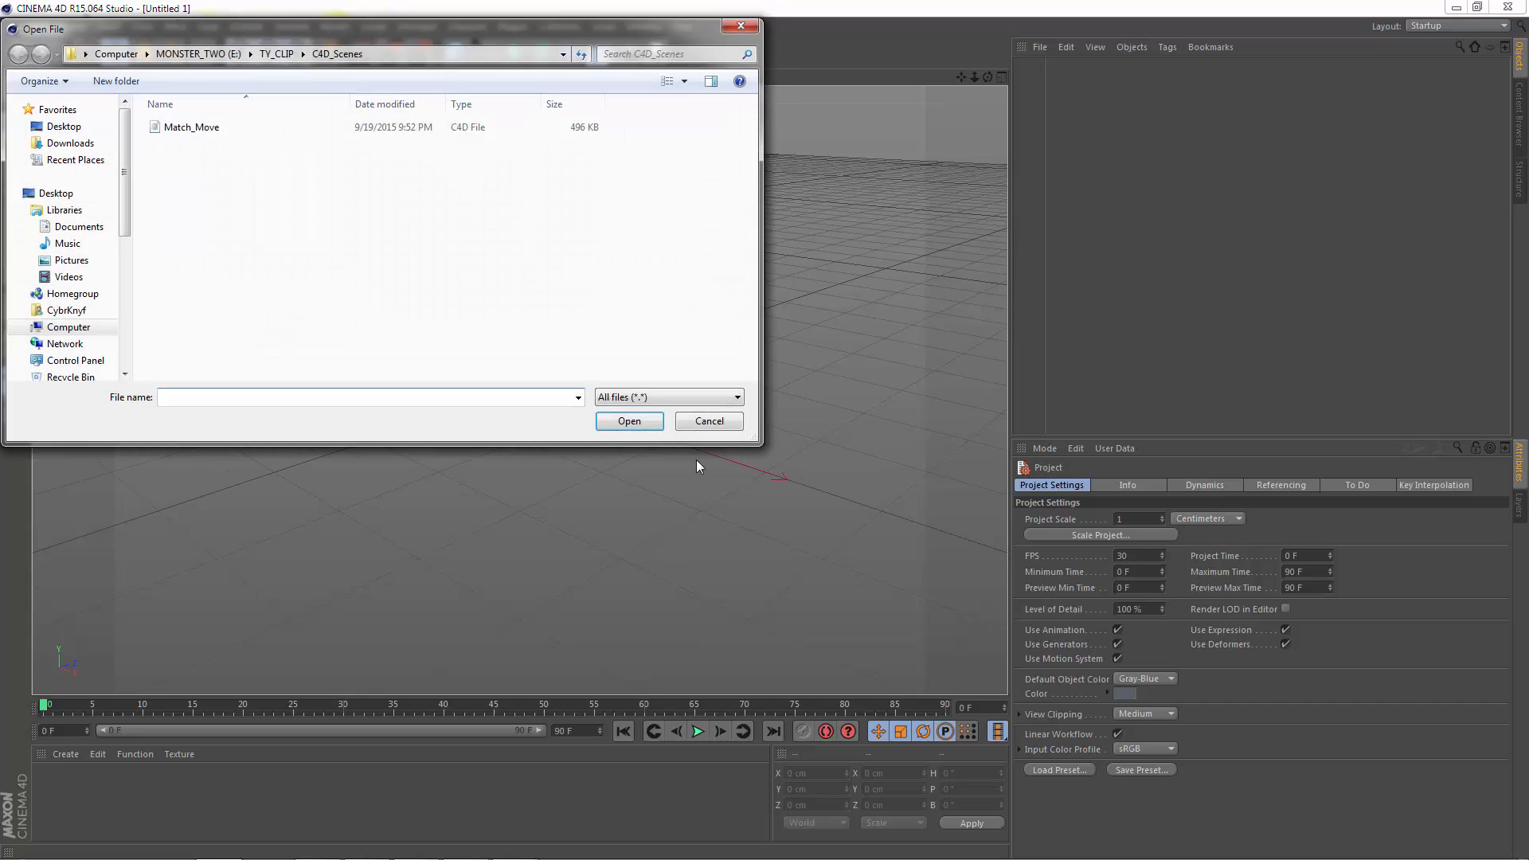
click(200, 129)
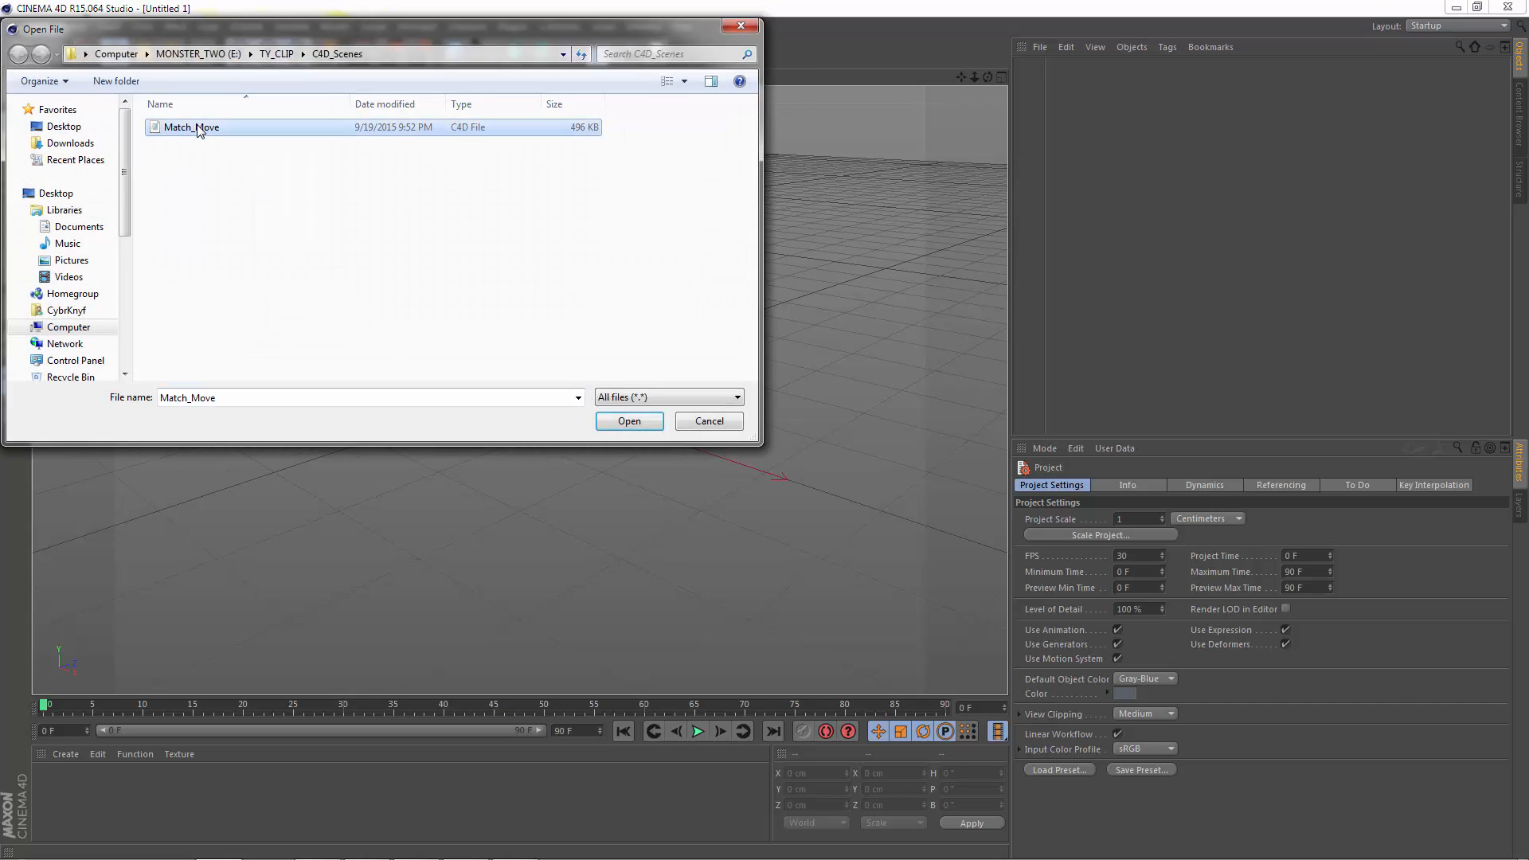
click(628, 421)
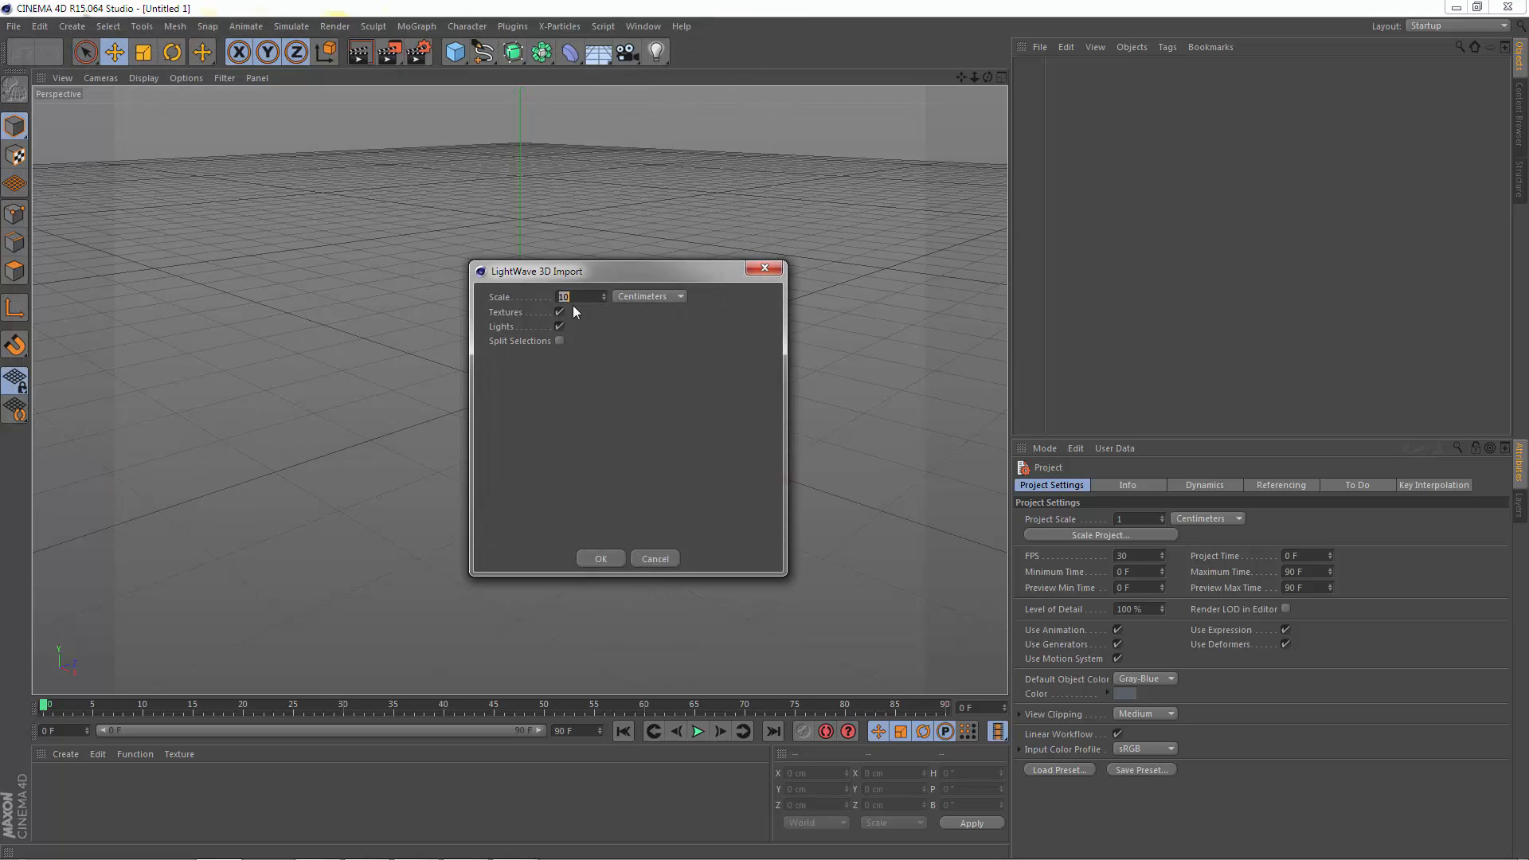
click(602, 558)
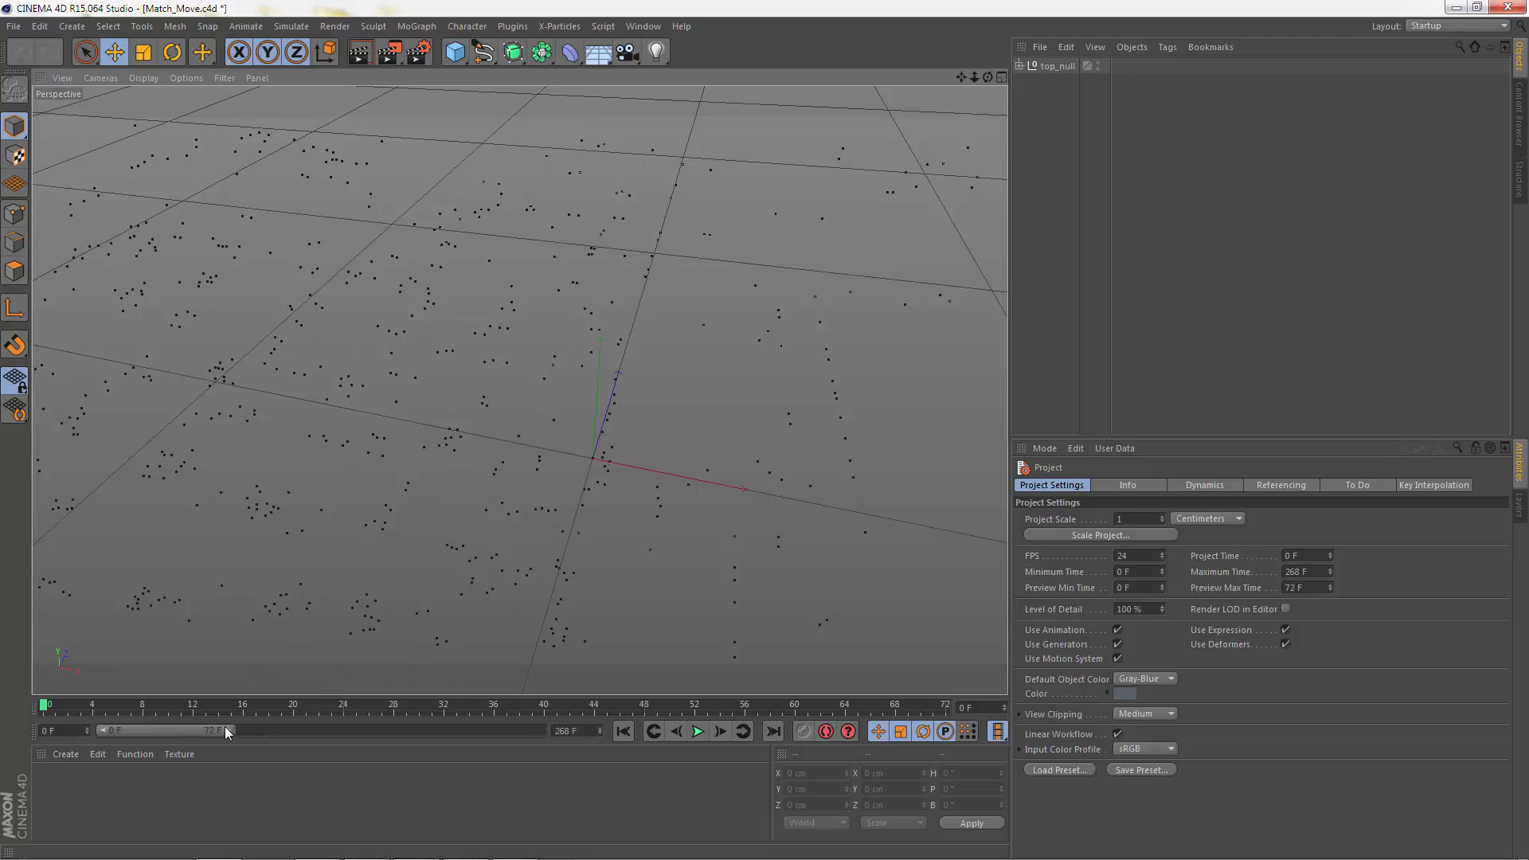
Step: Extend the preview range to frame 268 and scrub through the timeline to check the camera motion
drag(225, 727, 589, 751)
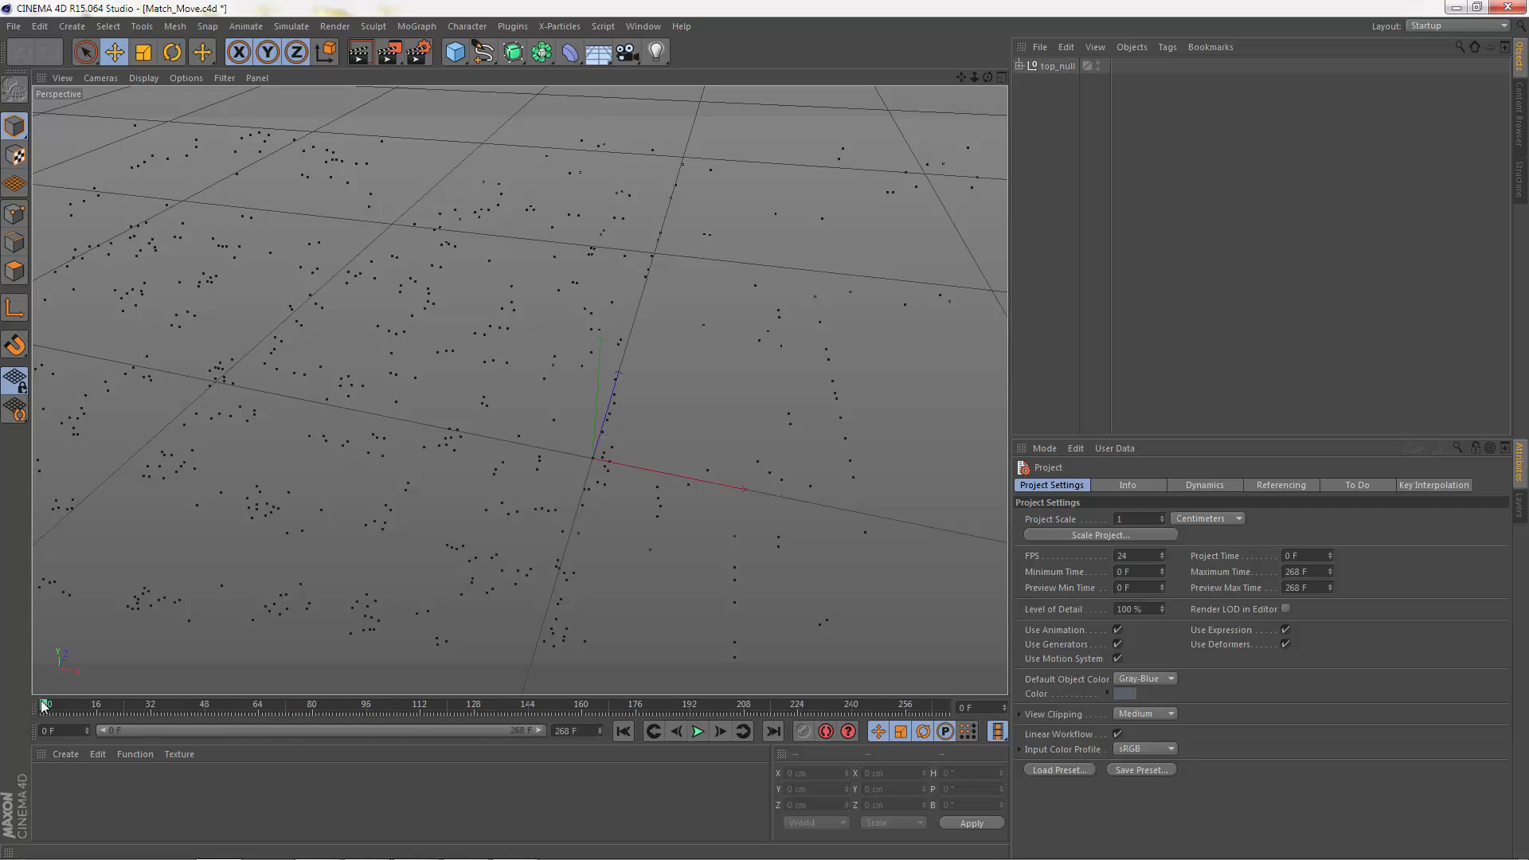
mouse_move(44, 706)
mouse_down()
mouse_move(973, 732)
mouse_move(141, 673)
mouse_move(32, 681)
mouse_move(895, 712)
mouse_move(965, 731)
mouse_move(39, 703)
mouse_up()
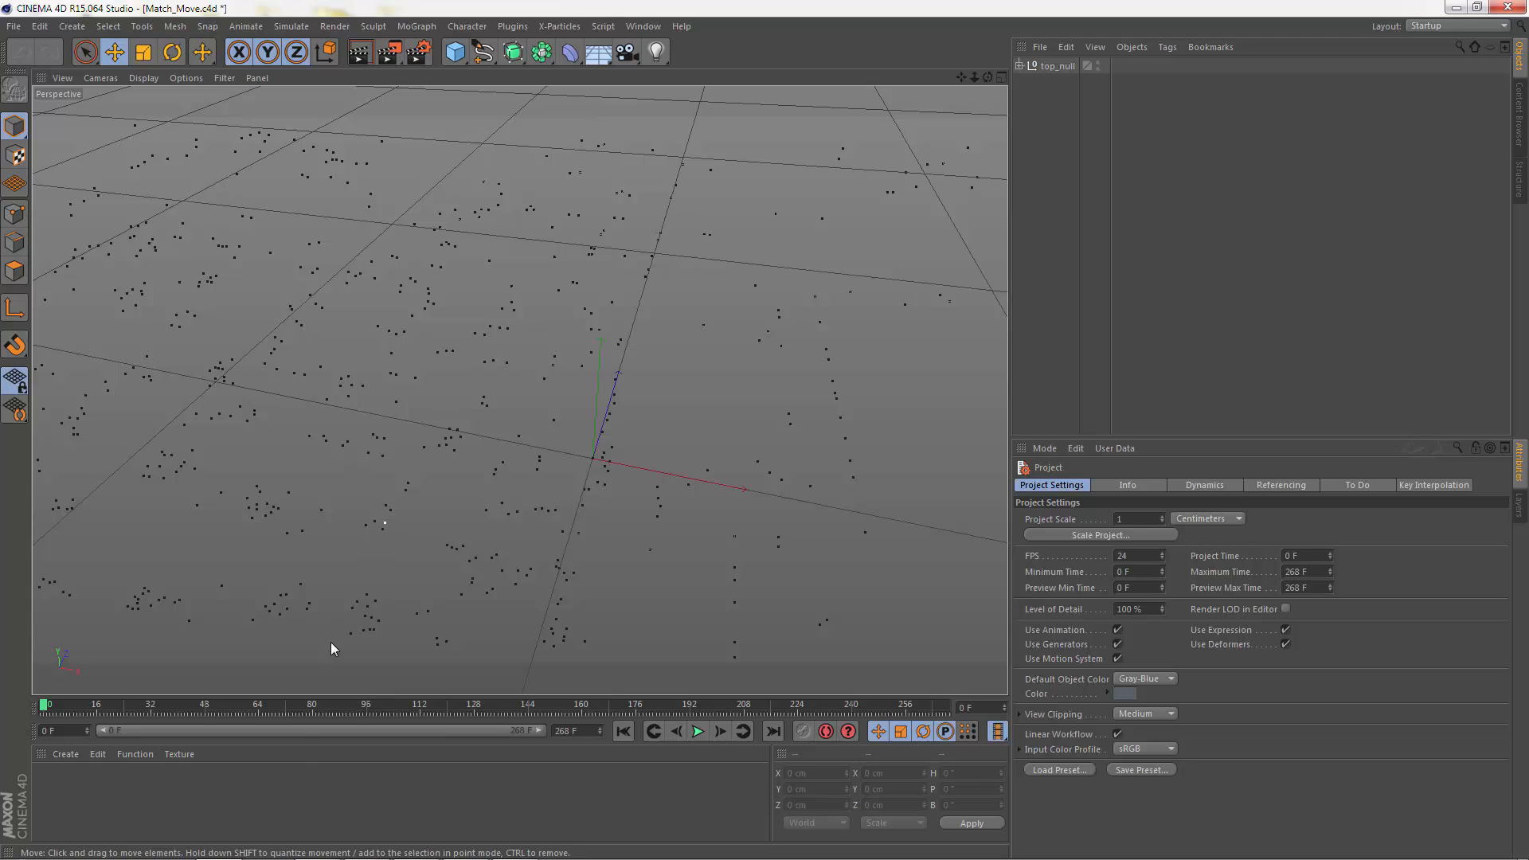
Step: Create a new material and disable its Specular channel
click(64, 753)
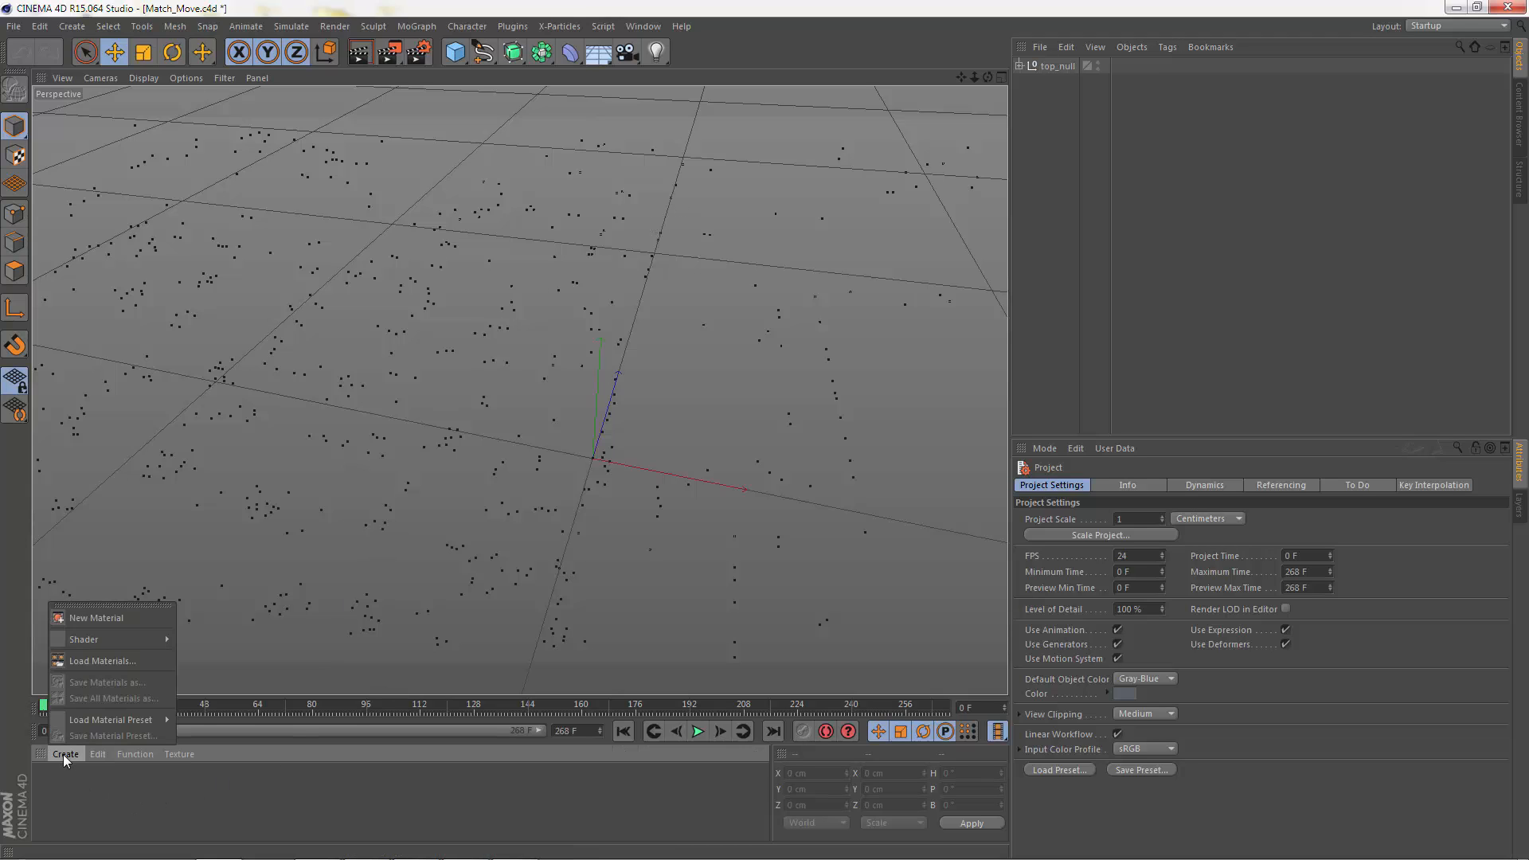
click(87, 618)
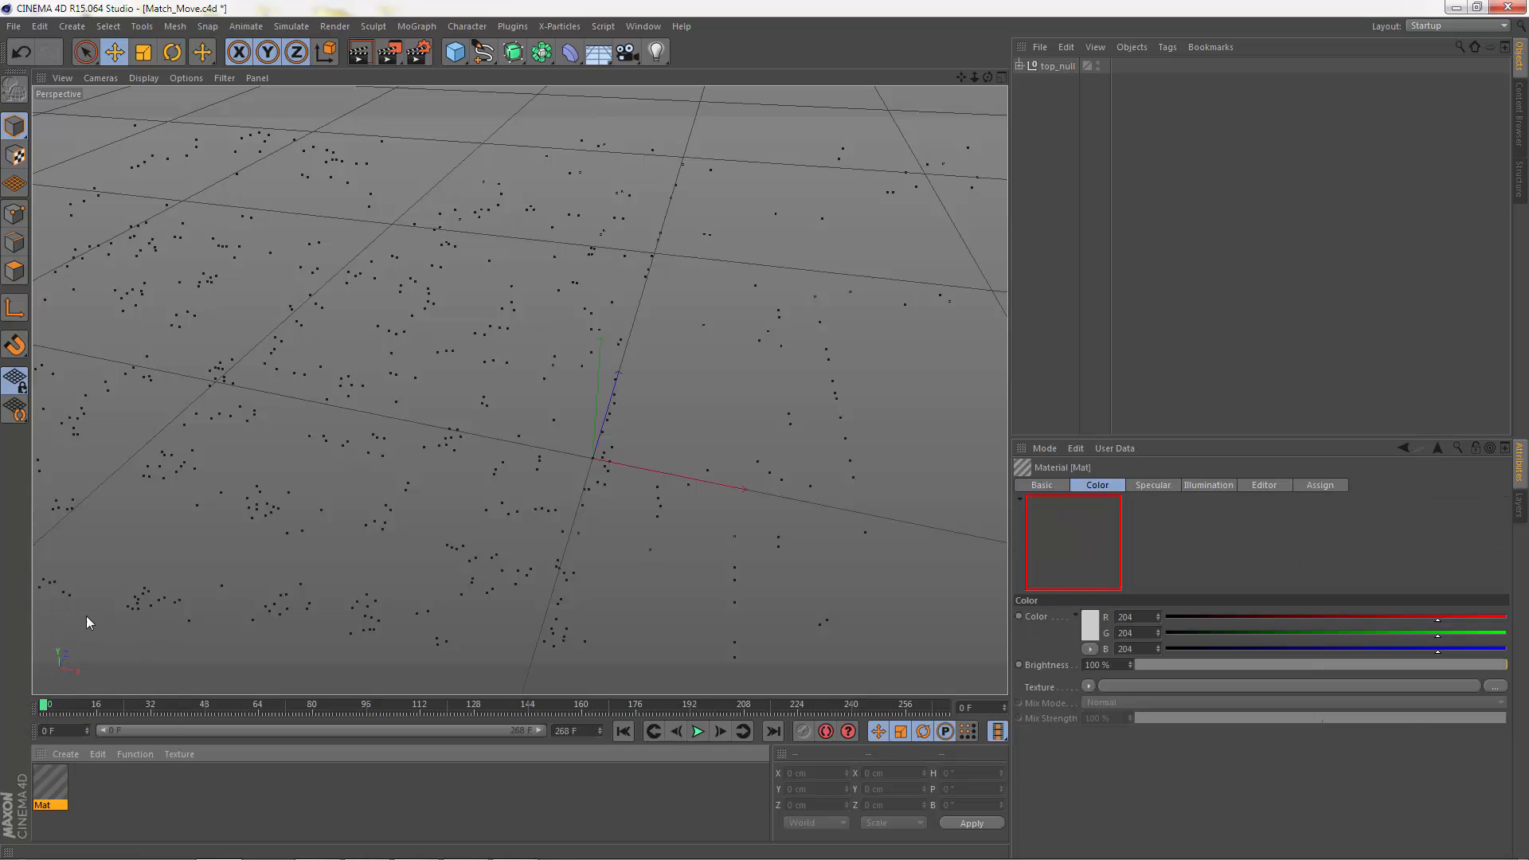
double_click(51, 787)
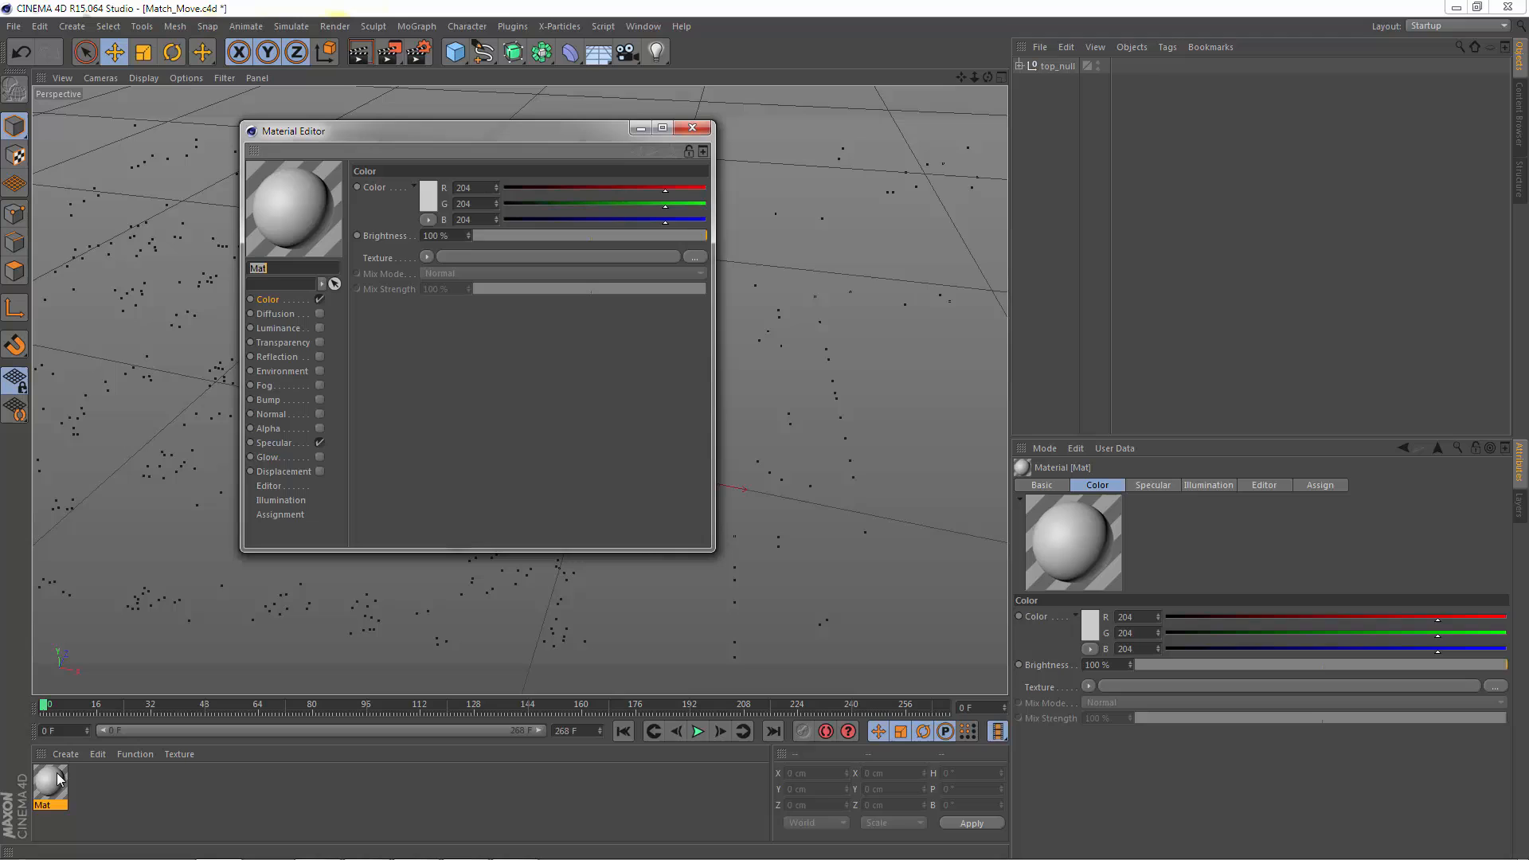
click(273, 443)
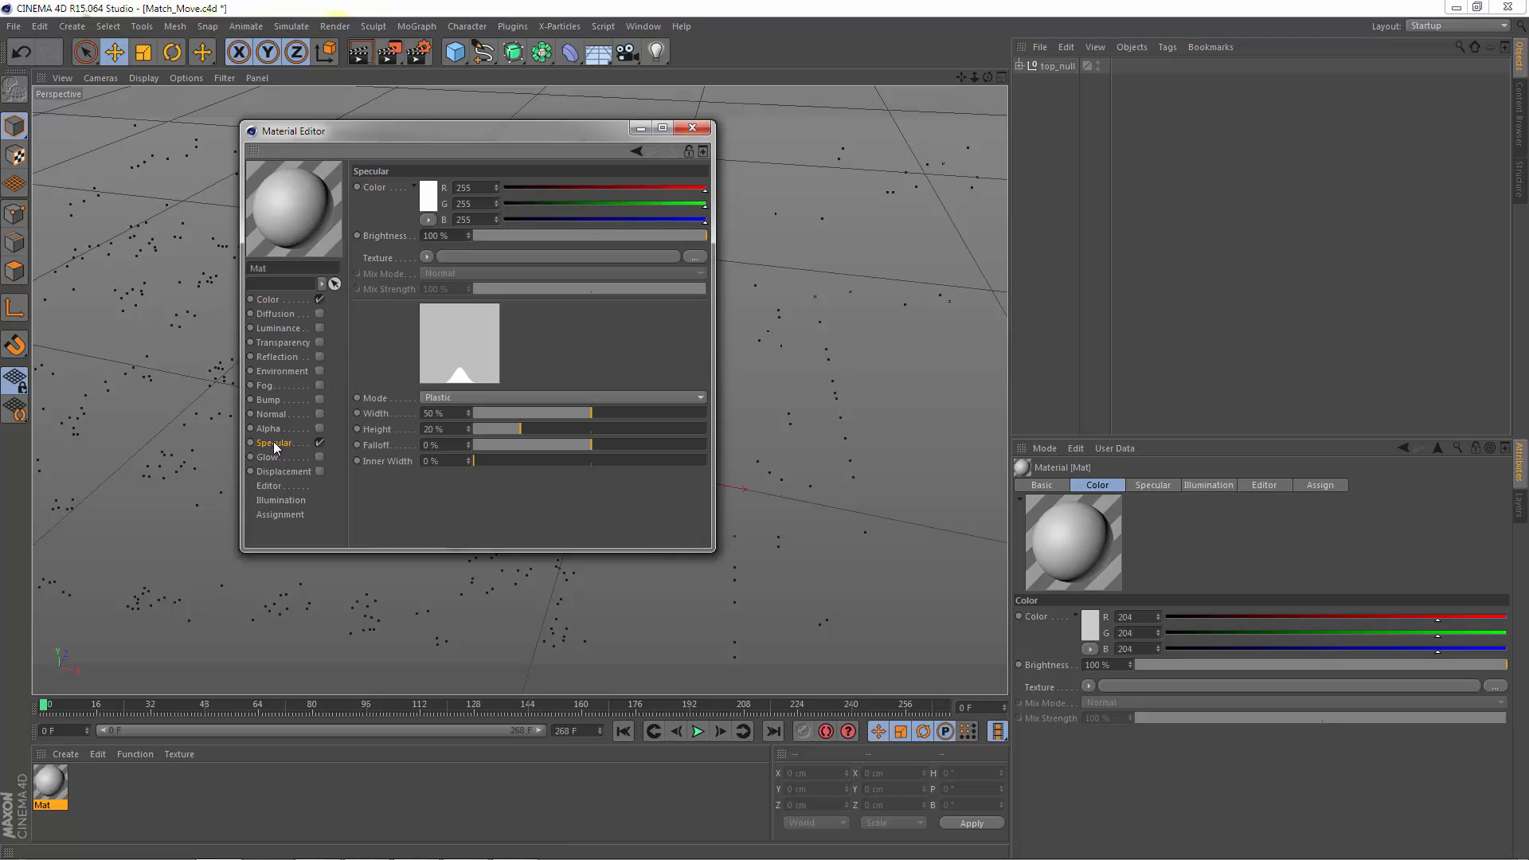
click(319, 442)
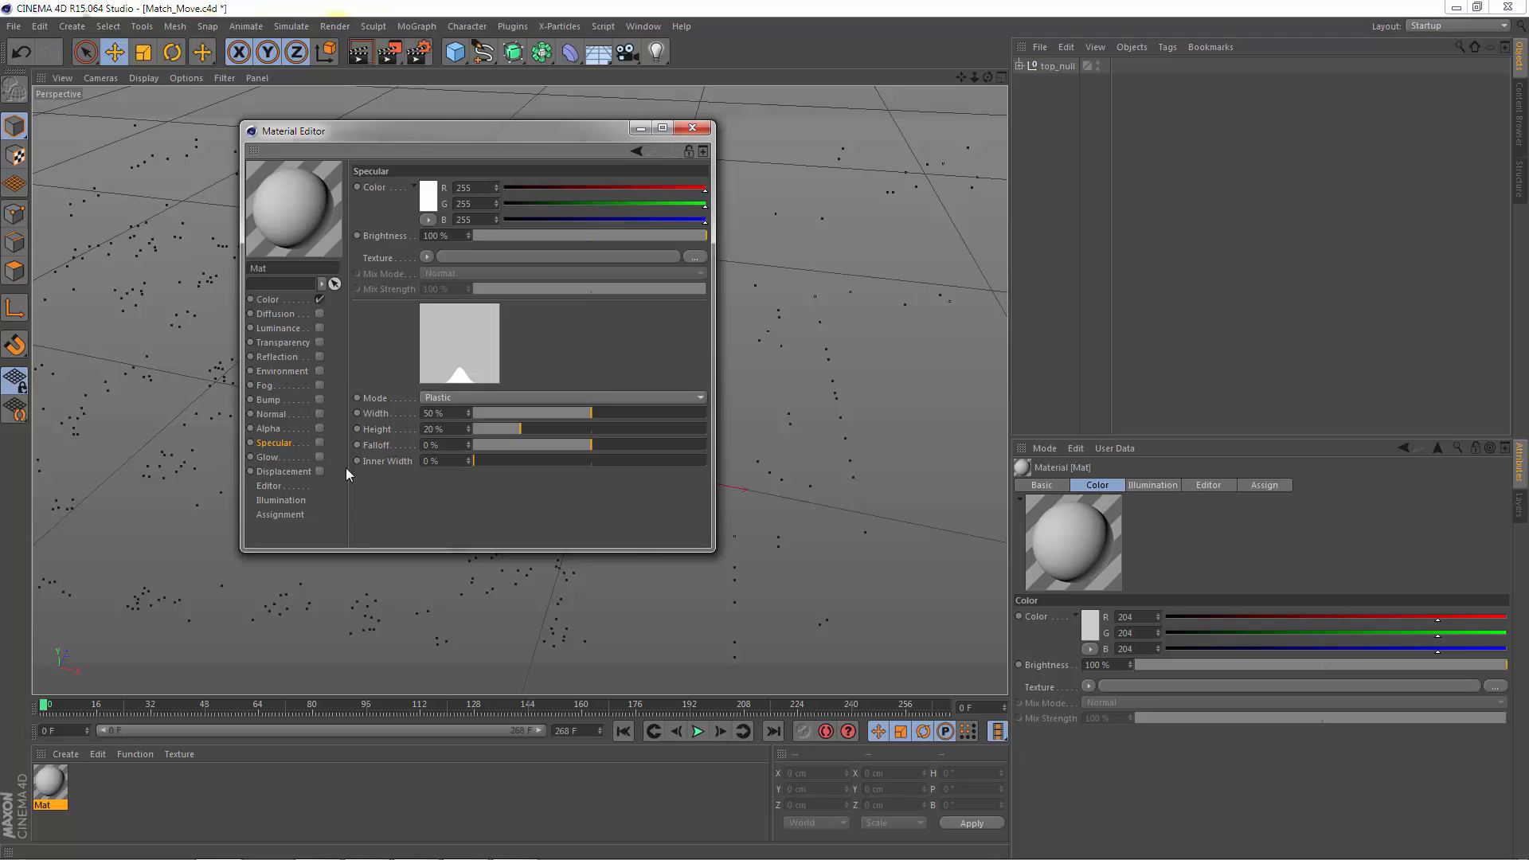
Step: Load 4s clip_00000 from the SEQ folder as the material's Color texture, without copying it to the project location
click(276, 298)
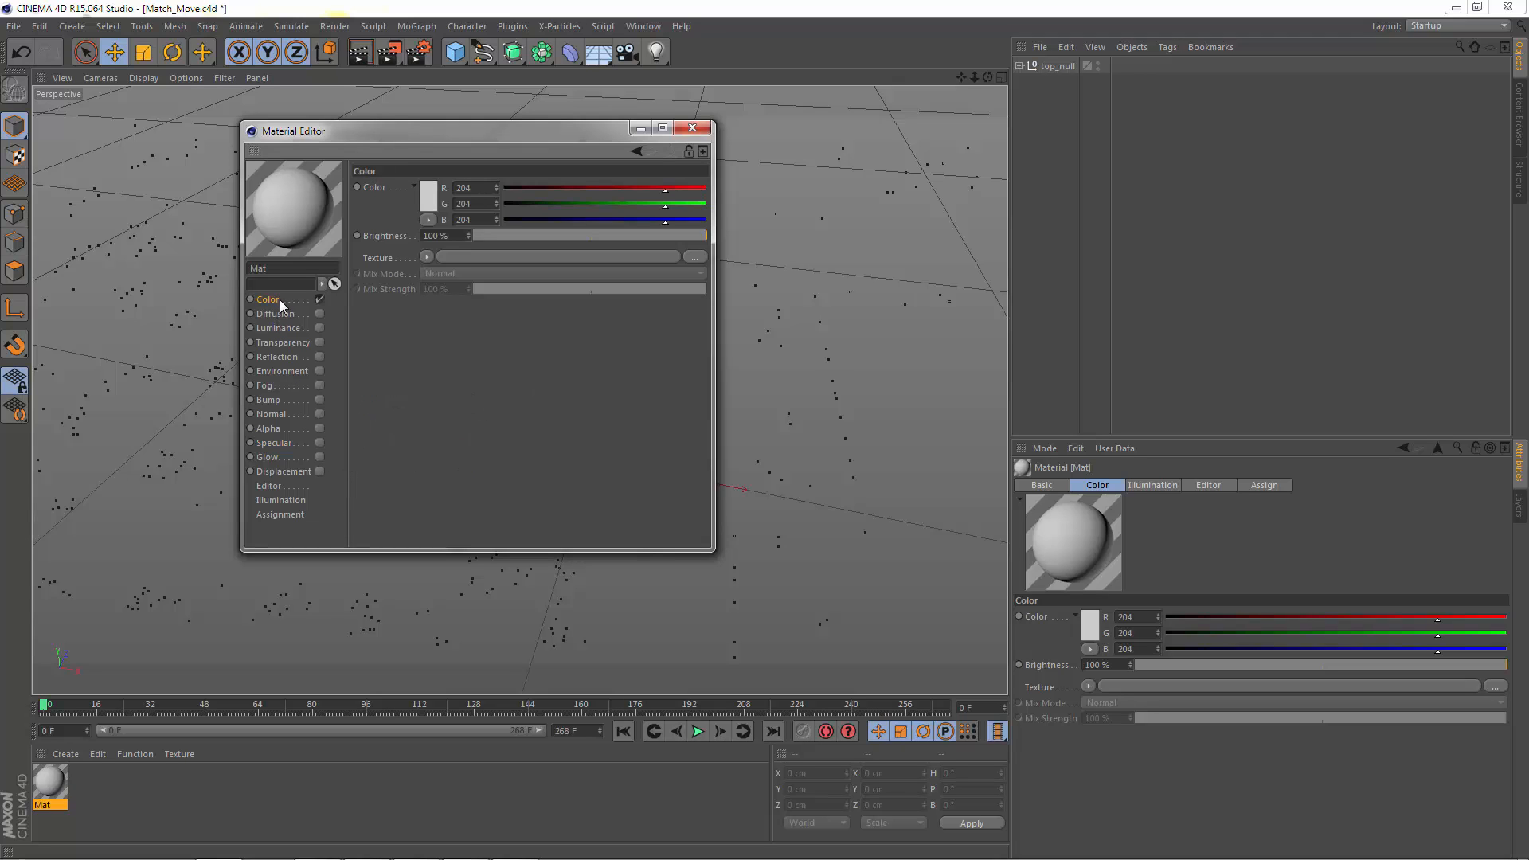
click(427, 257)
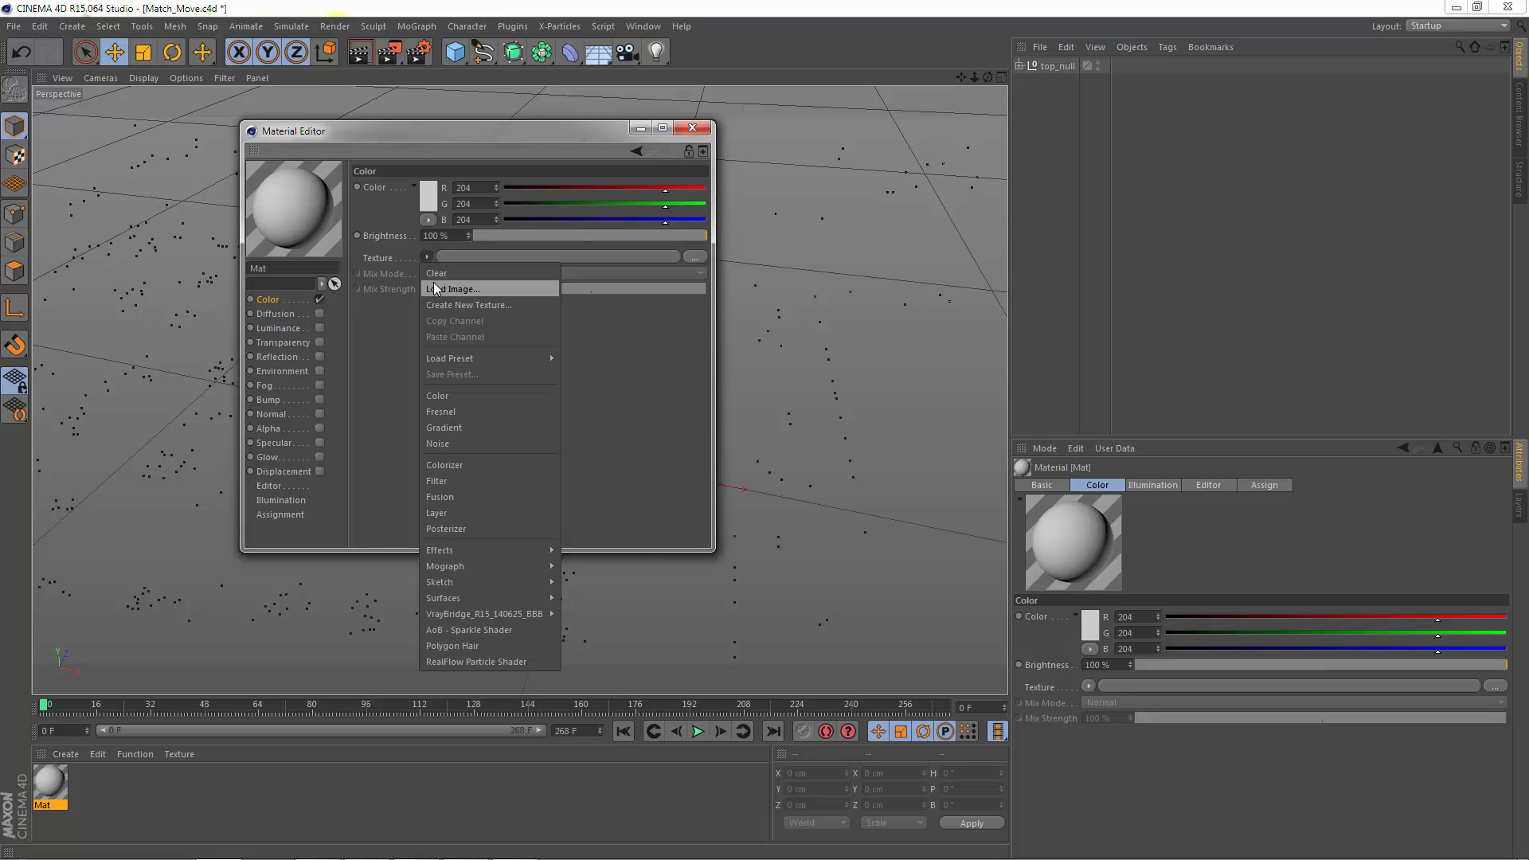
click(437, 288)
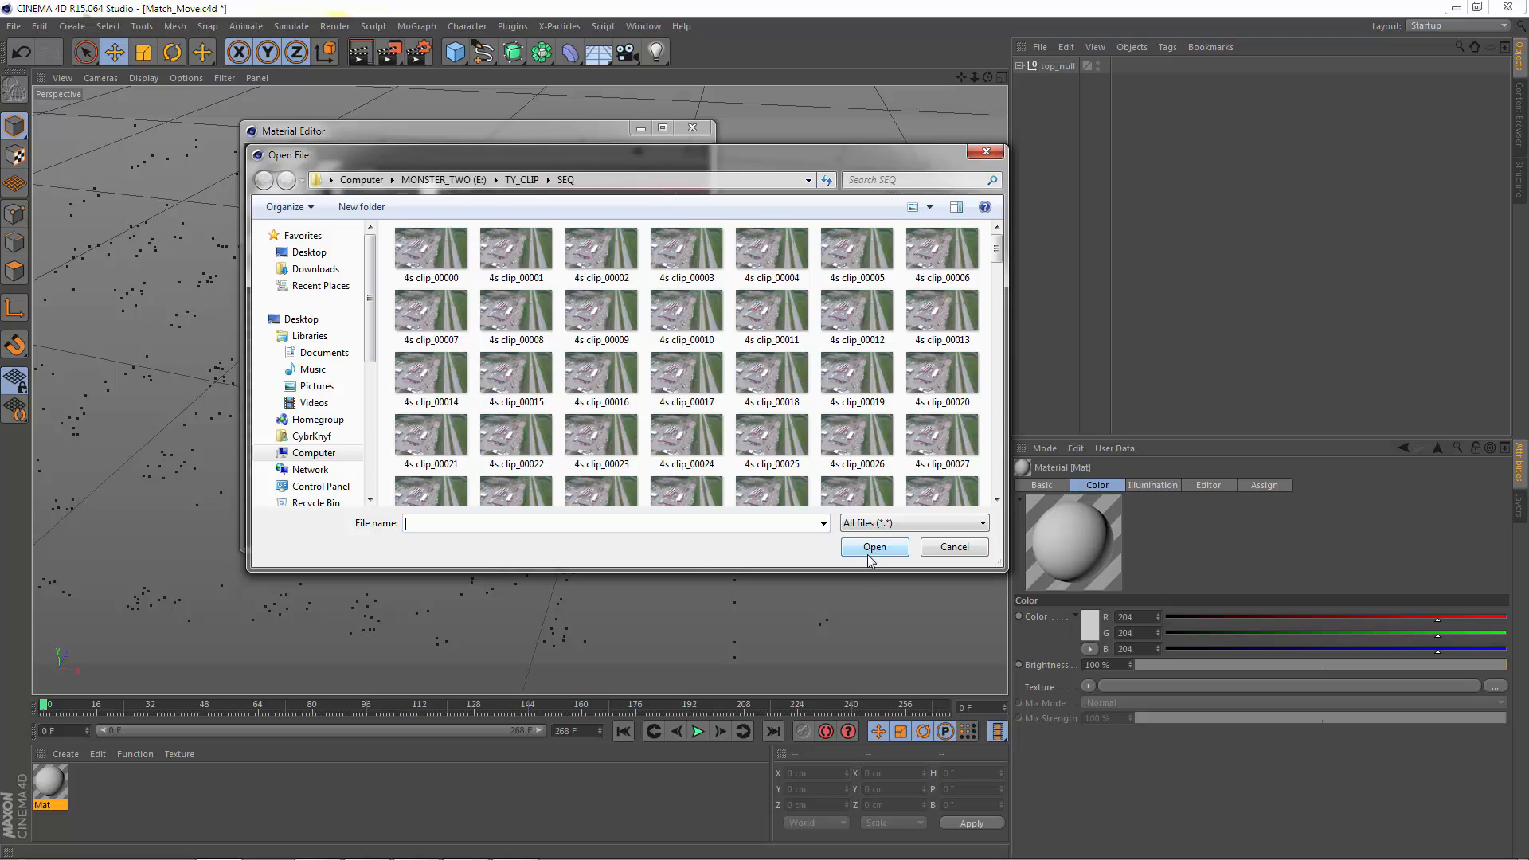
click(522, 179)
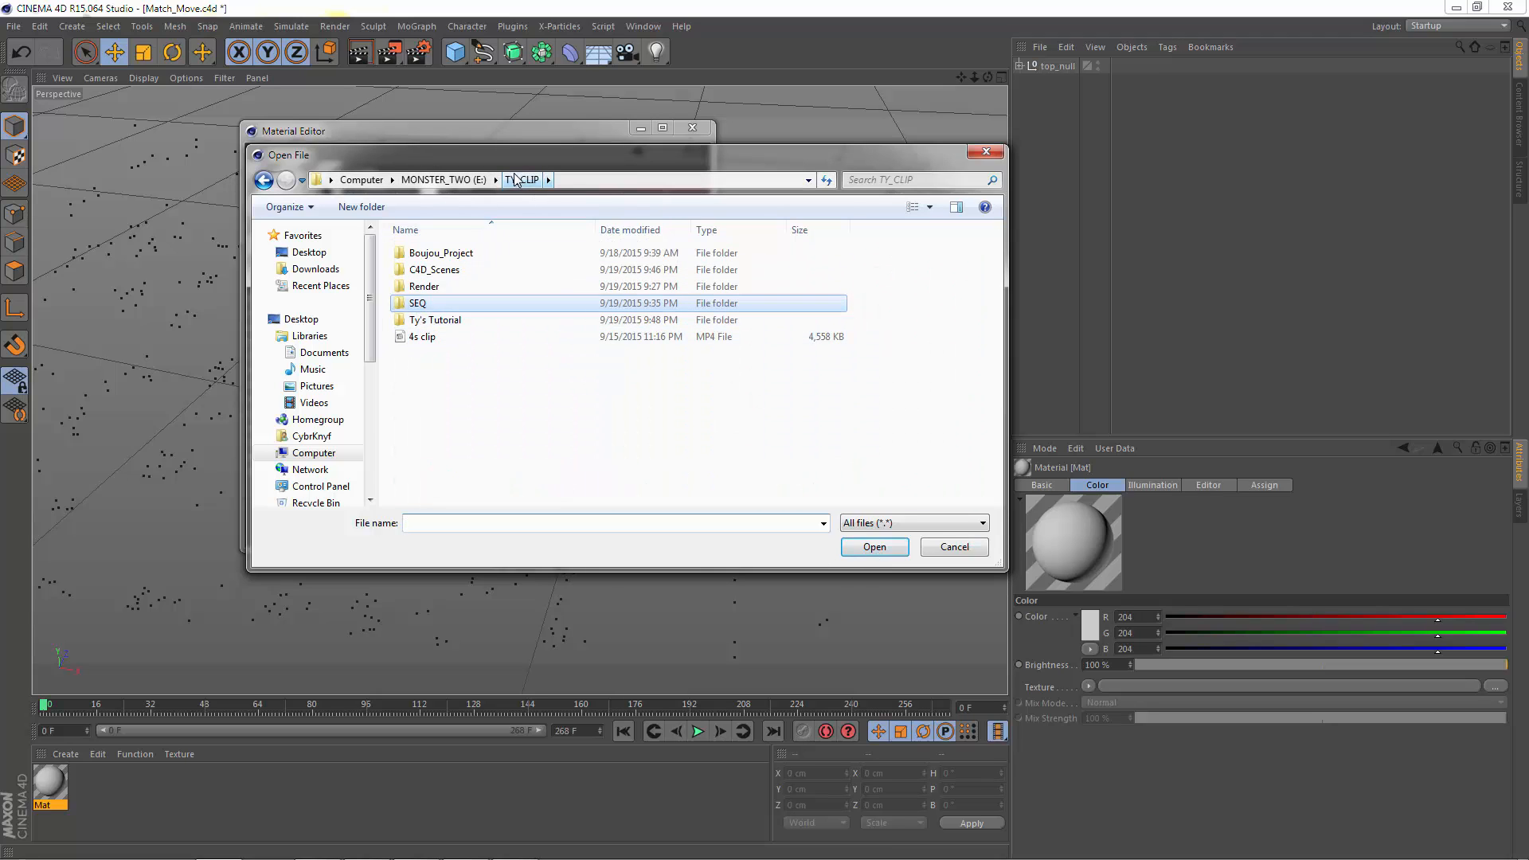
double_click(417, 307)
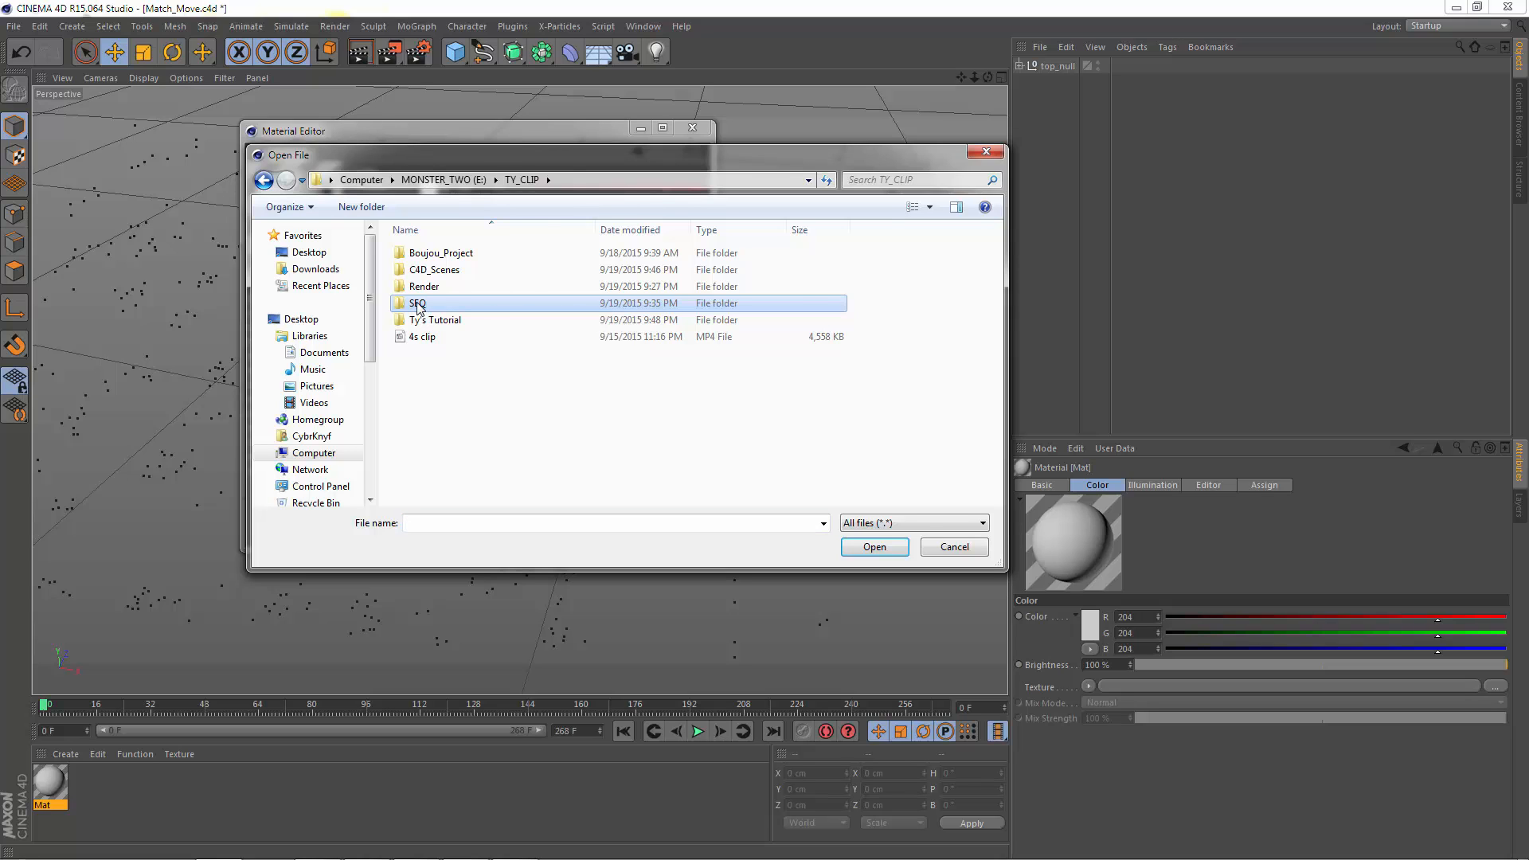
click(433, 270)
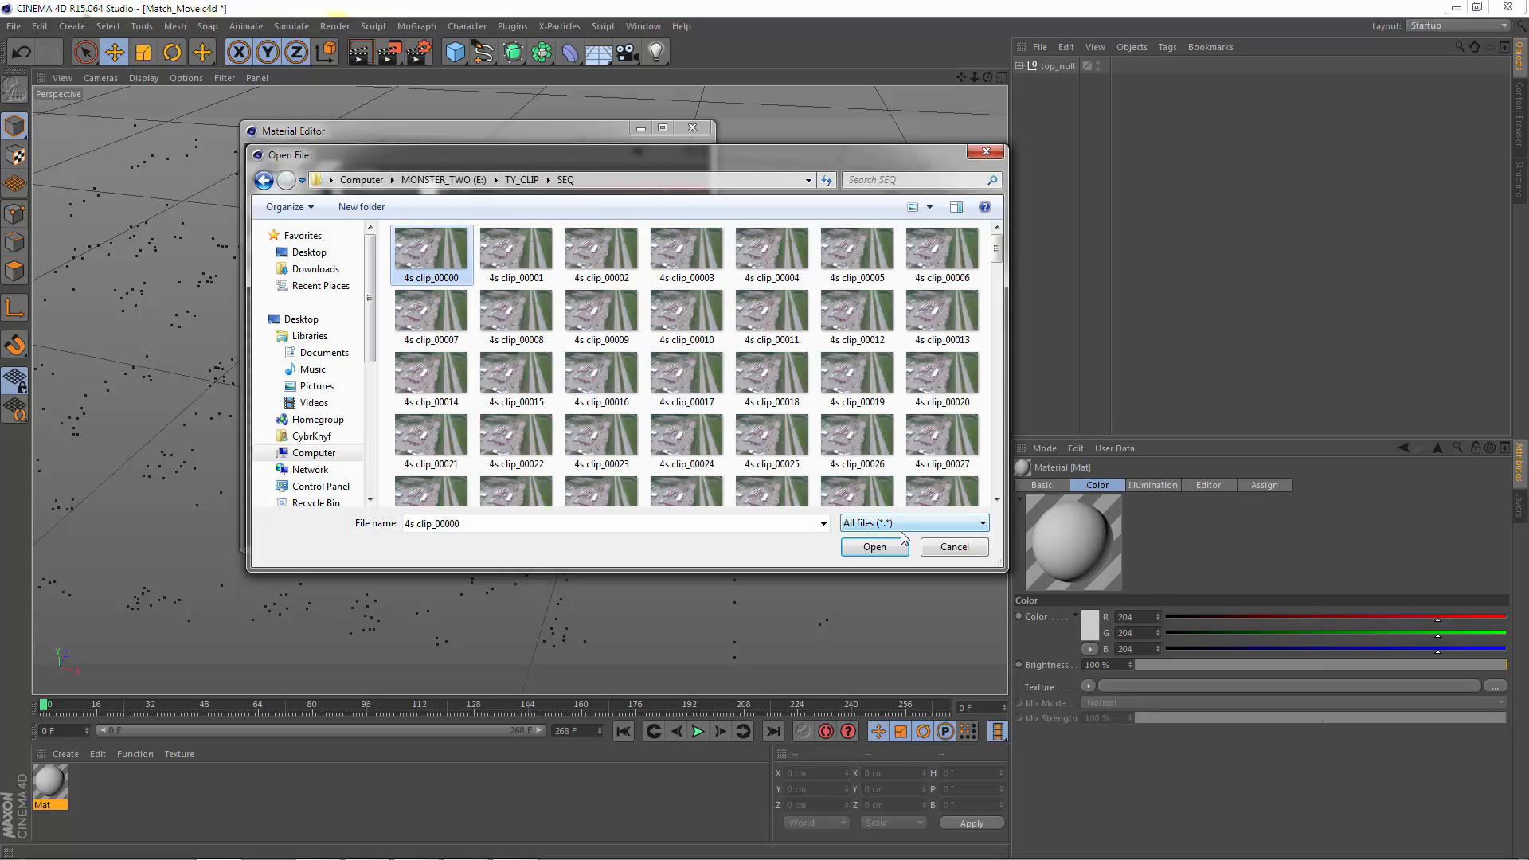
click(881, 549)
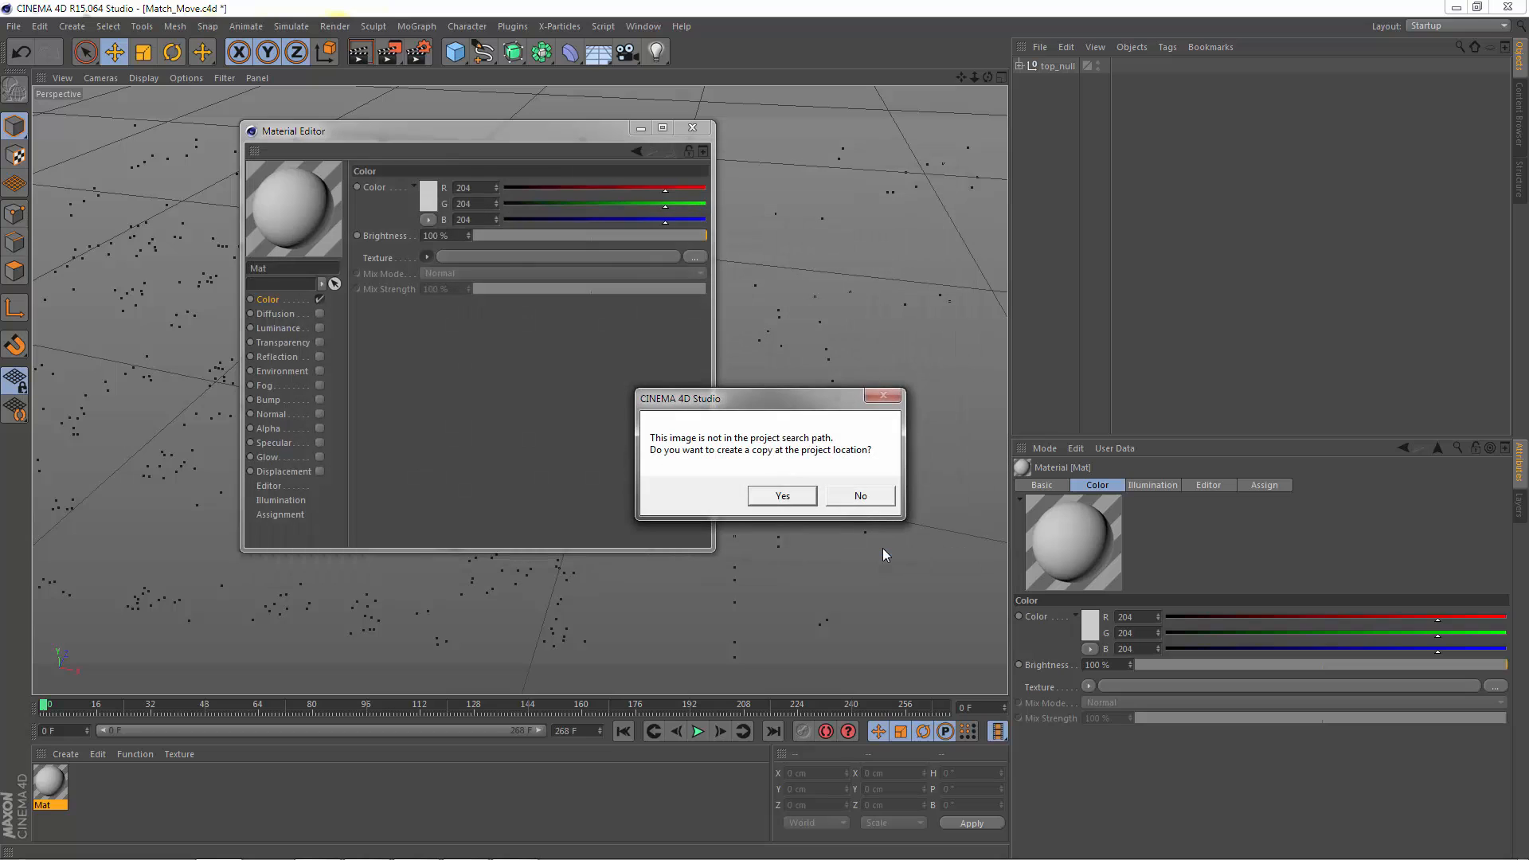
click(860, 496)
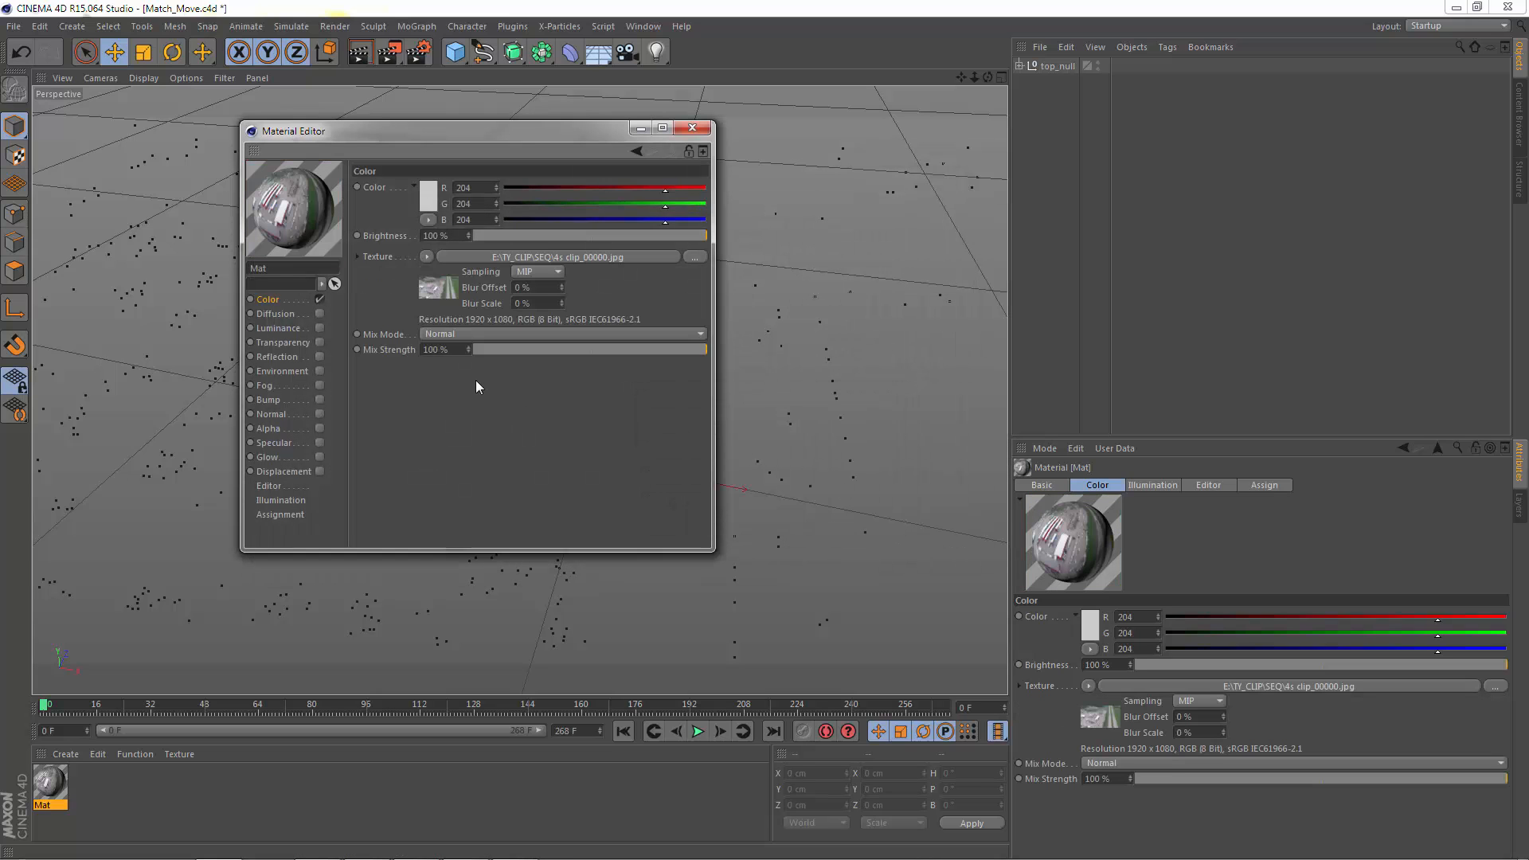
Step: Calculate the movie frame range in the Color texture's animation settings and close the Material Editor
click(438, 288)
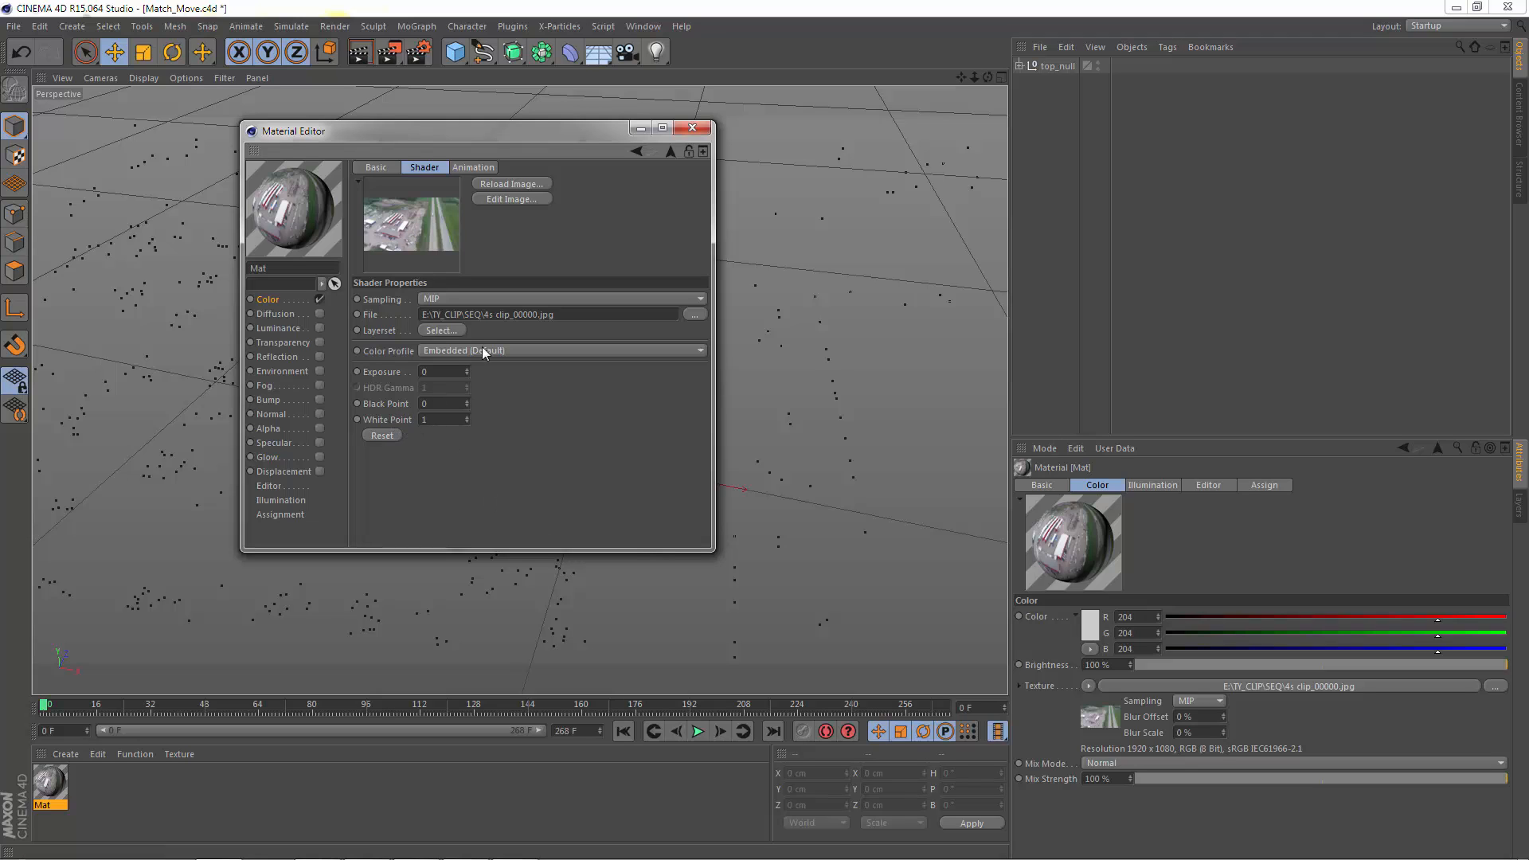
click(468, 168)
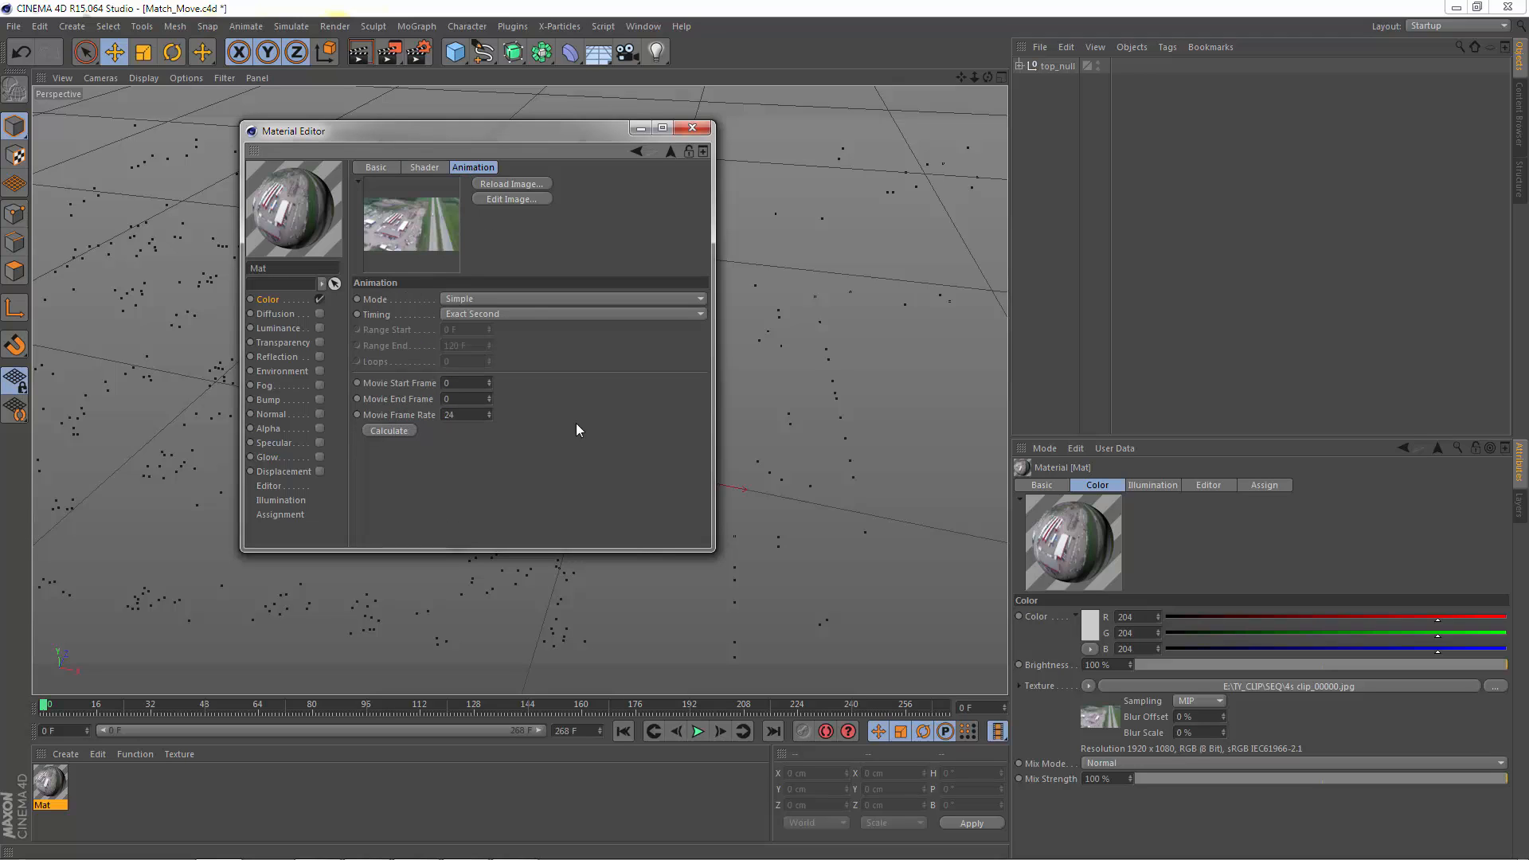
click(390, 430)
click(689, 129)
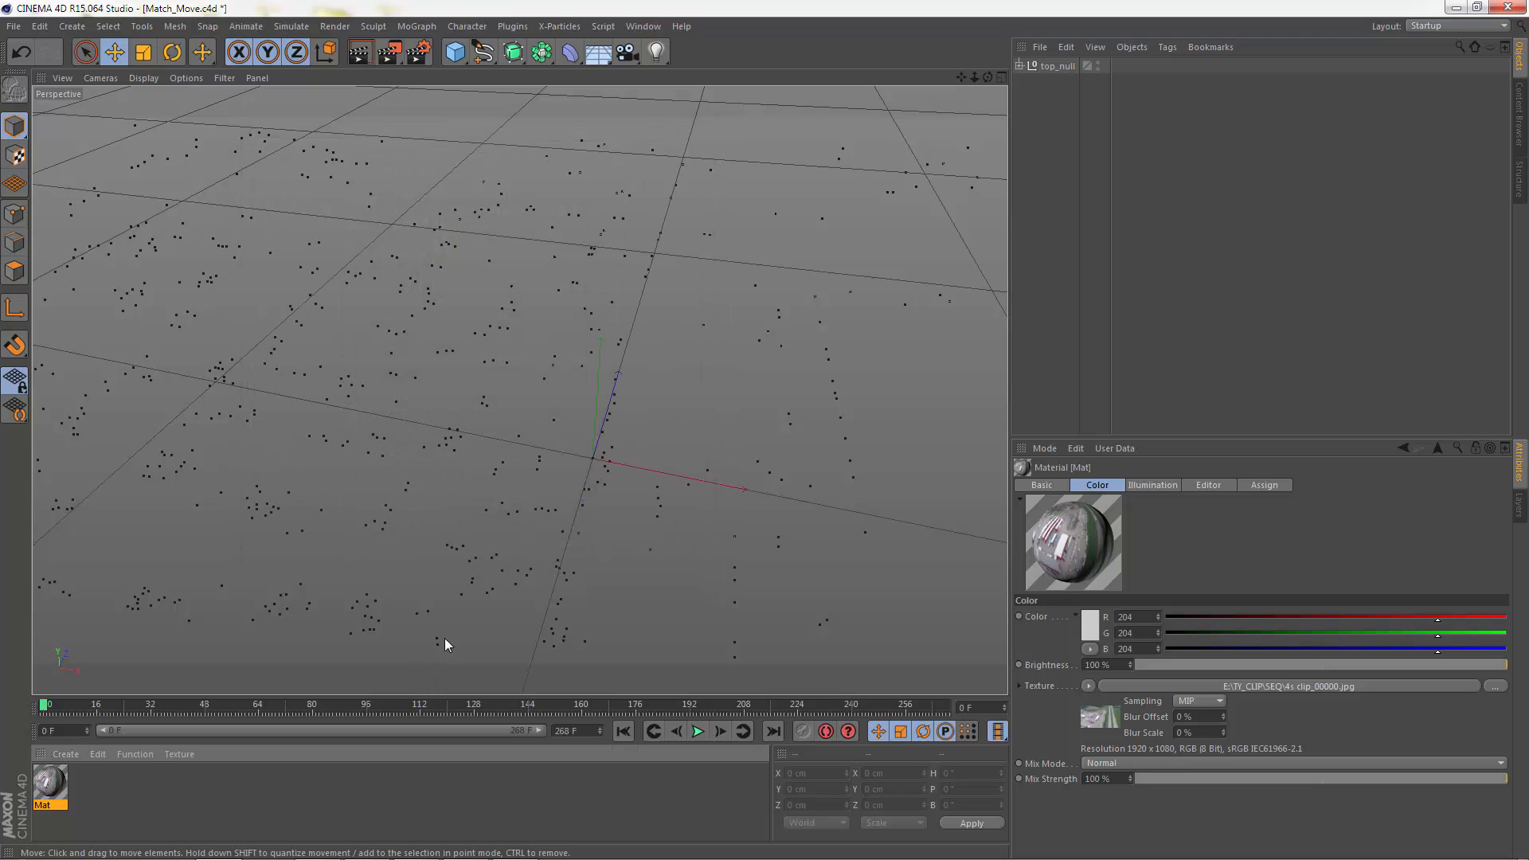
Step: Add a Background object and apply the clip material Mat to it
click(597, 56)
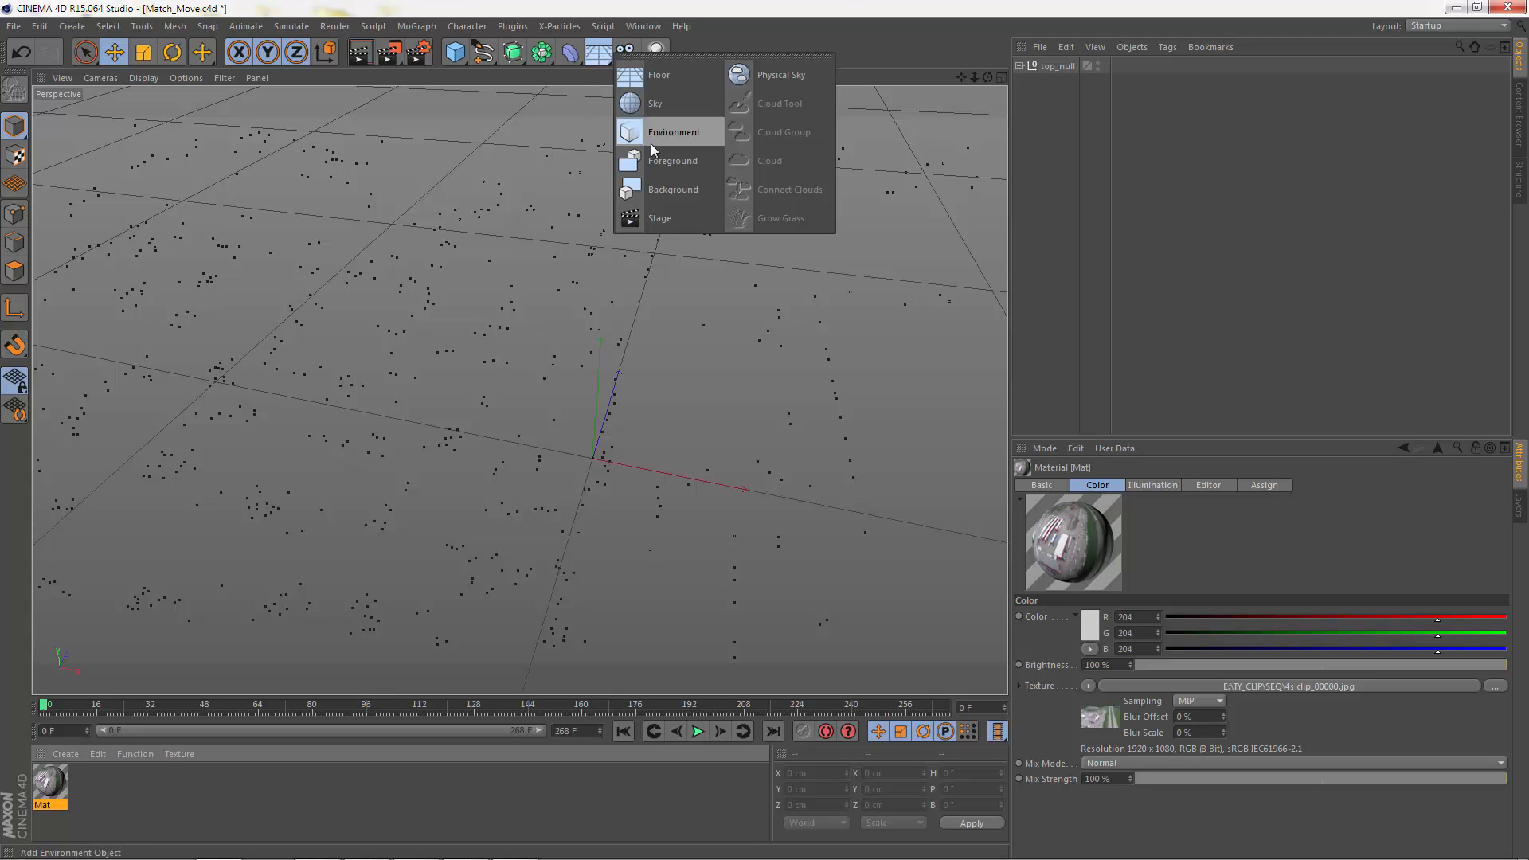
click(662, 191)
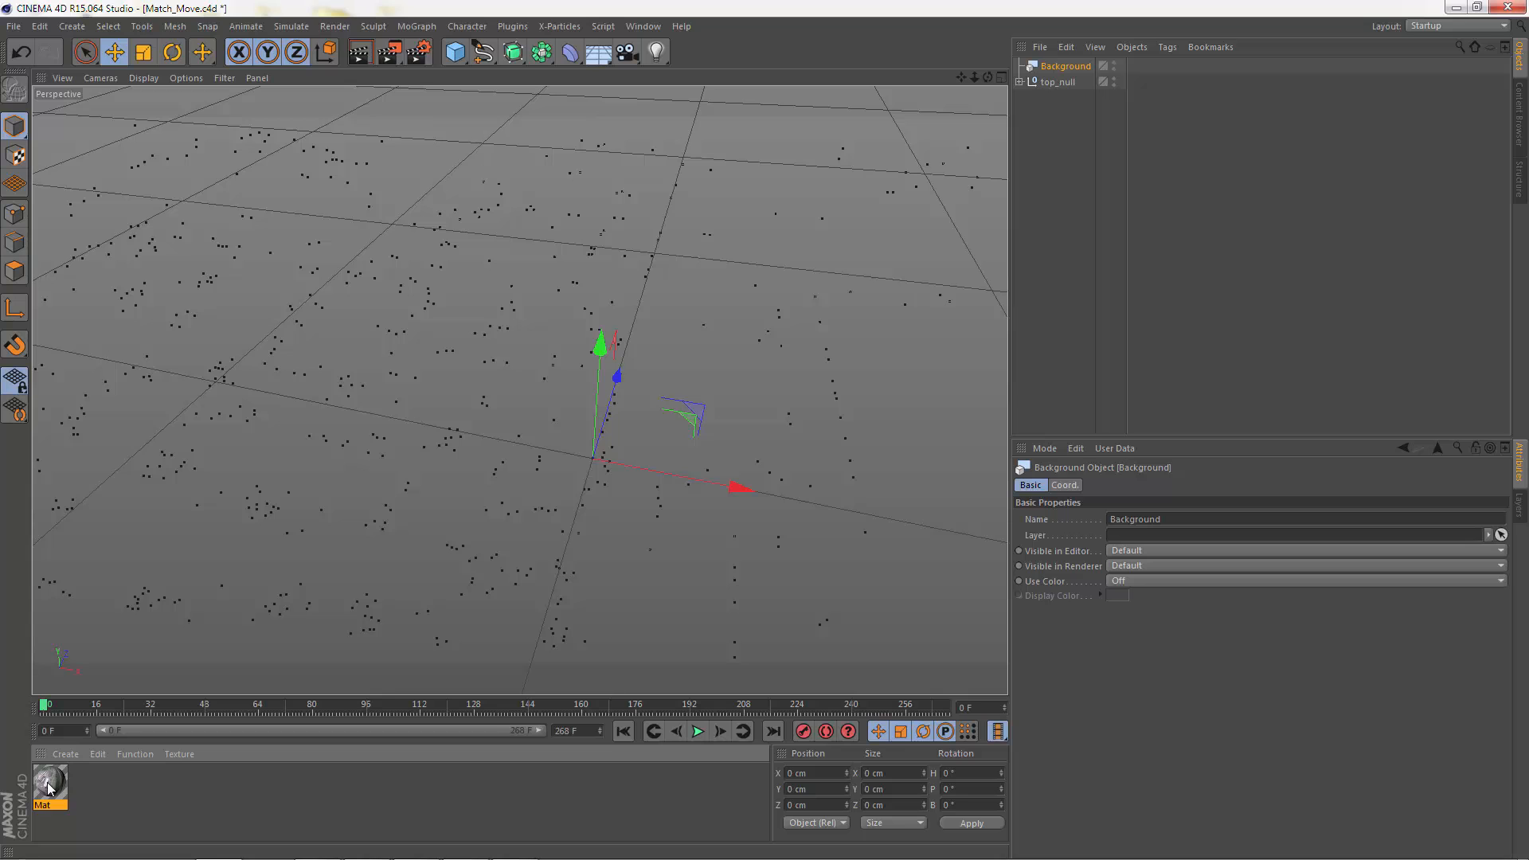
drag(49, 788, 1060, 68)
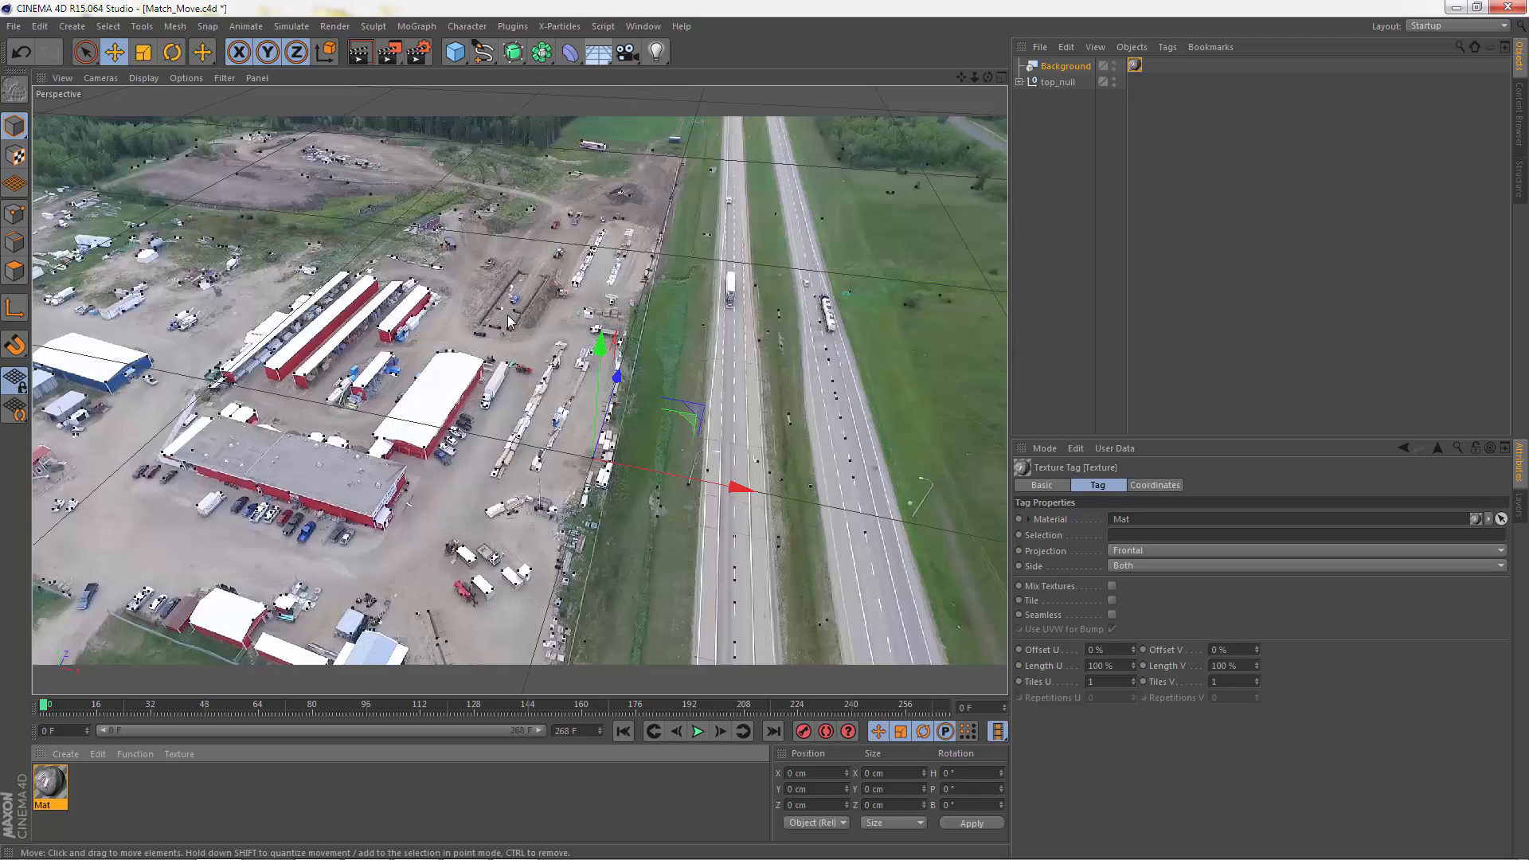
Step: Add a Floor object, apply the clip material Mat to it and set its texture projection to Frontal
click(598, 56)
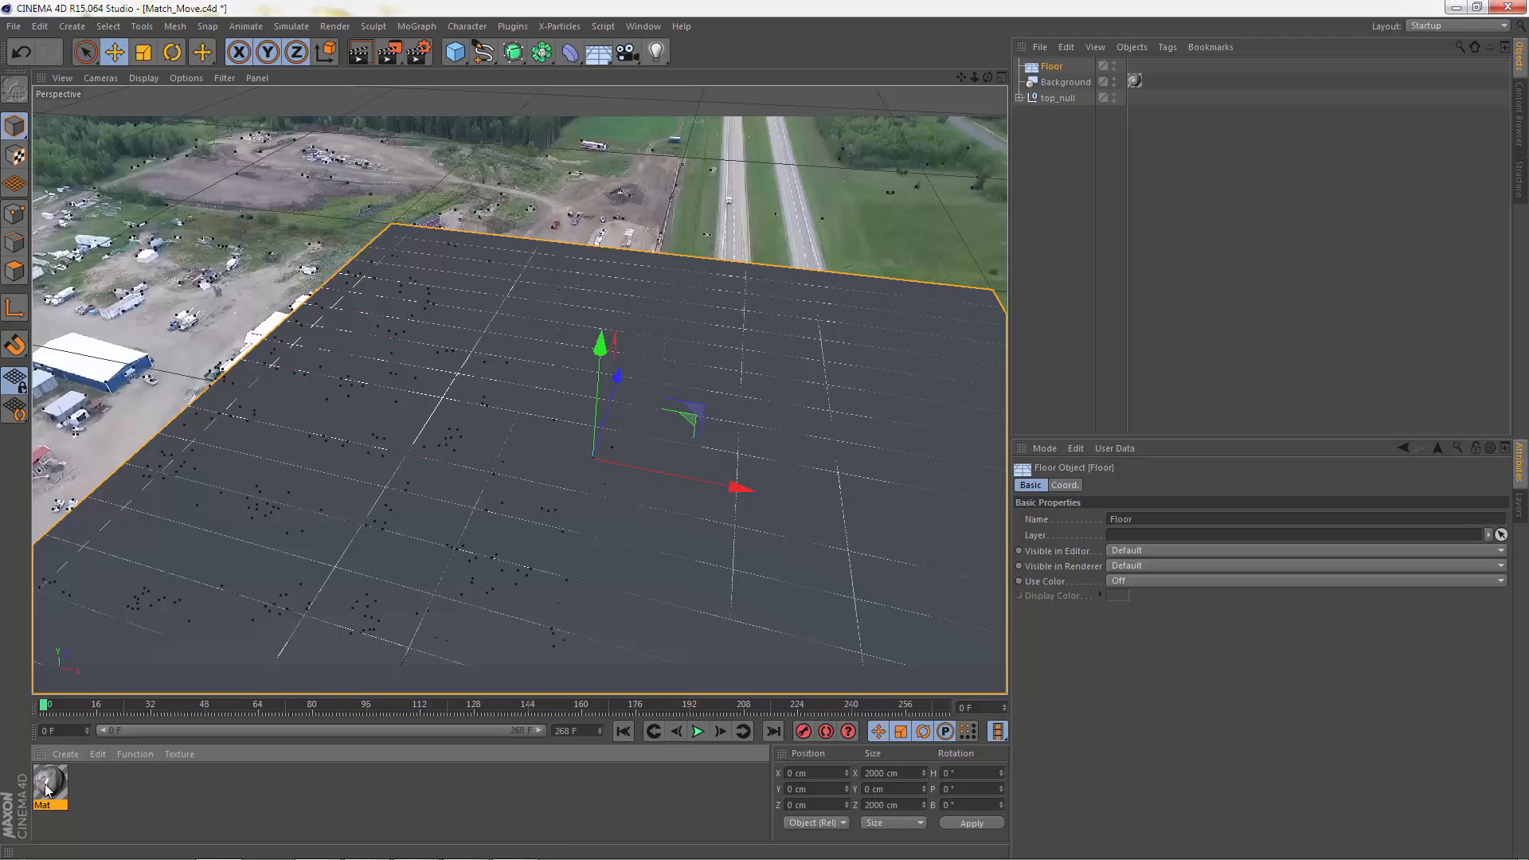
drag(45, 788, 1053, 69)
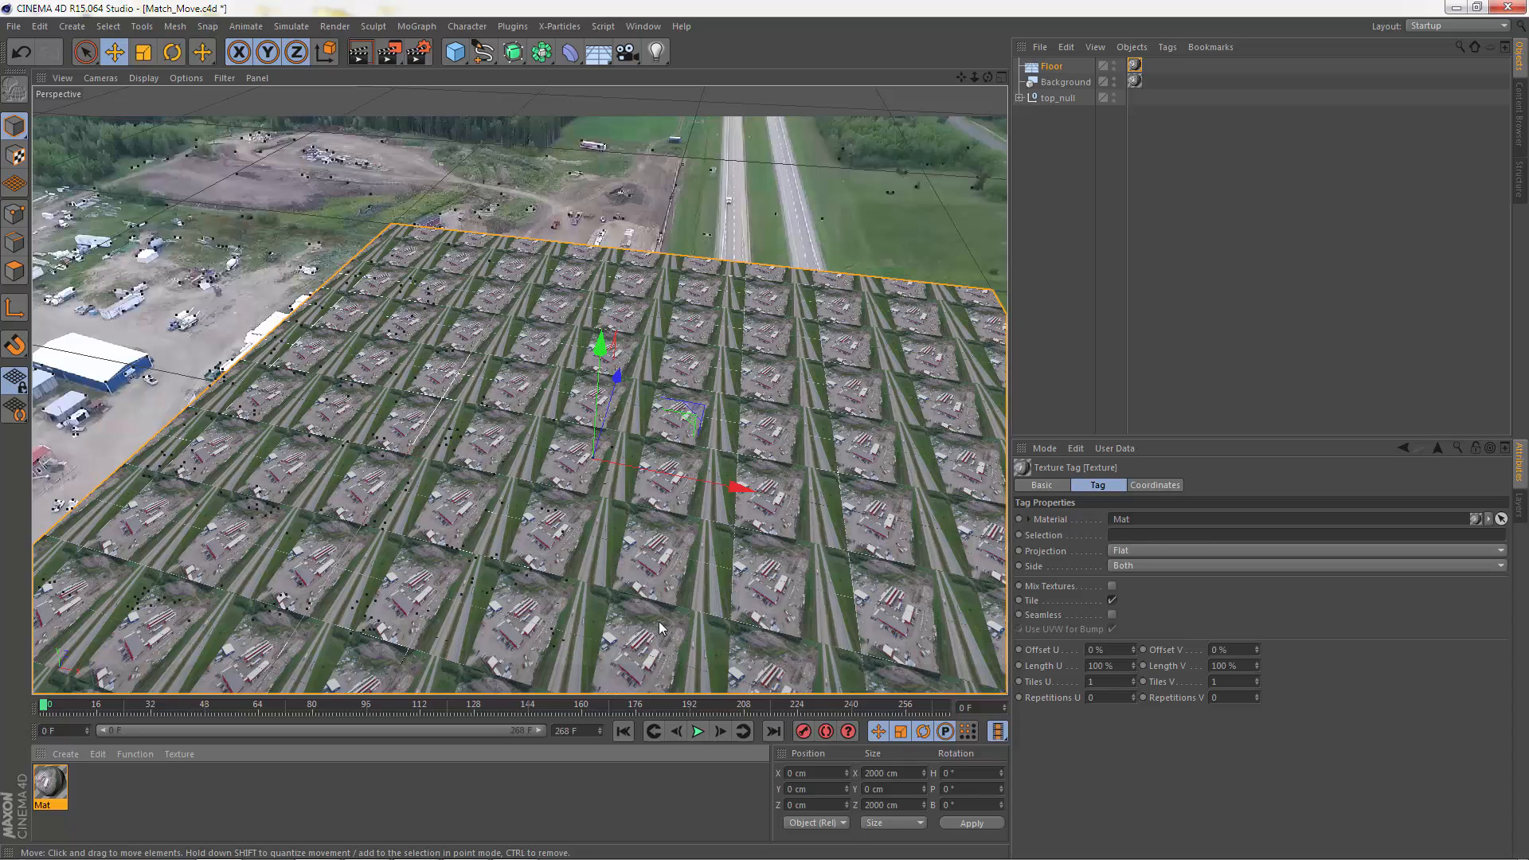
click(1127, 549)
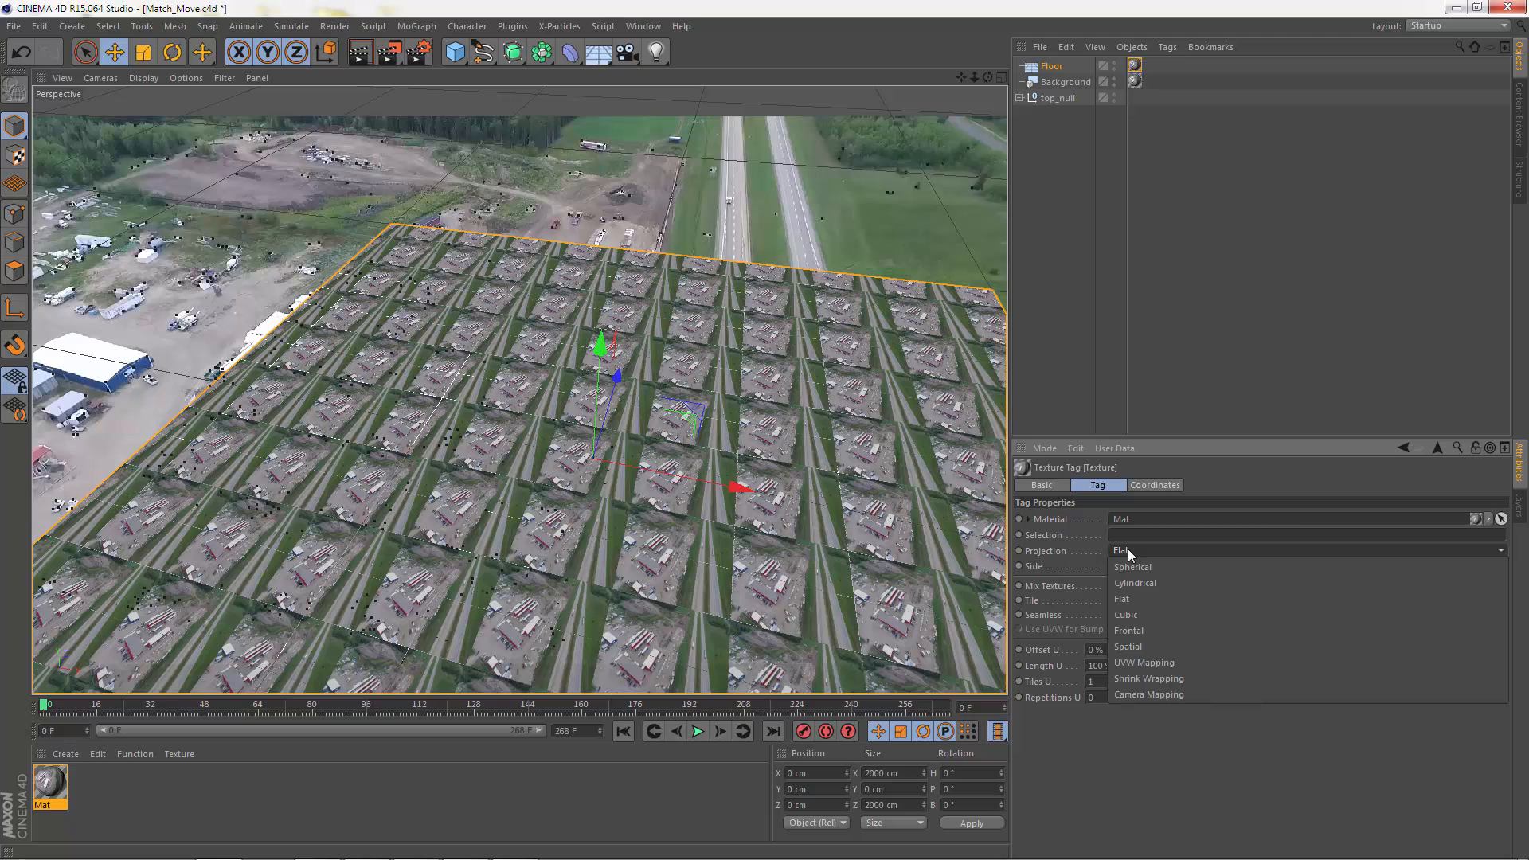
click(1149, 629)
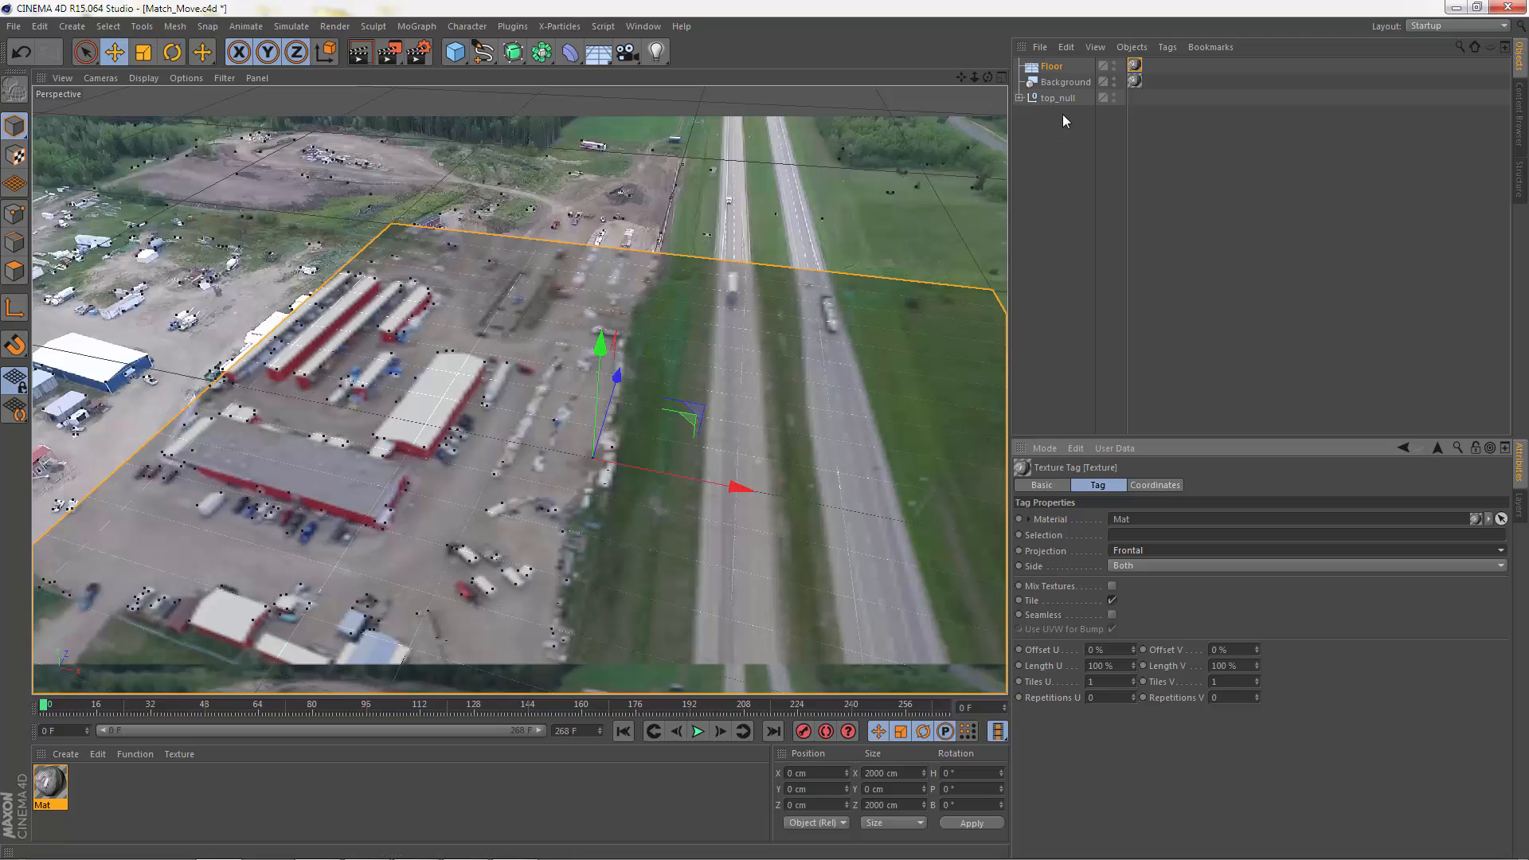
Step: Add a Compositing tag to the Floor, disabling Self Shadowing and enabling Compositing Background
click(1052, 68)
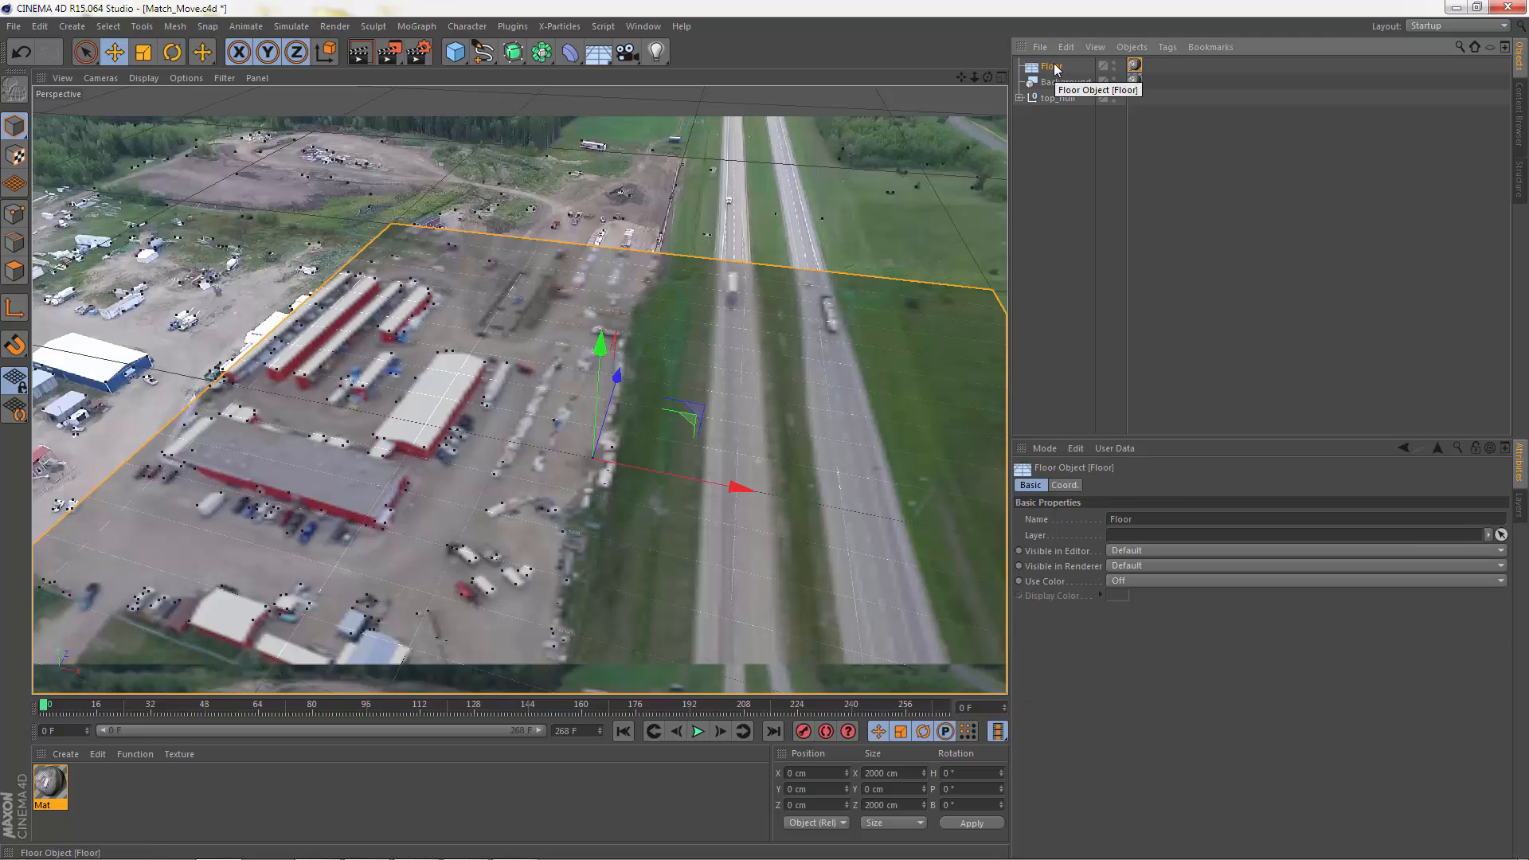
right_click(1054, 69)
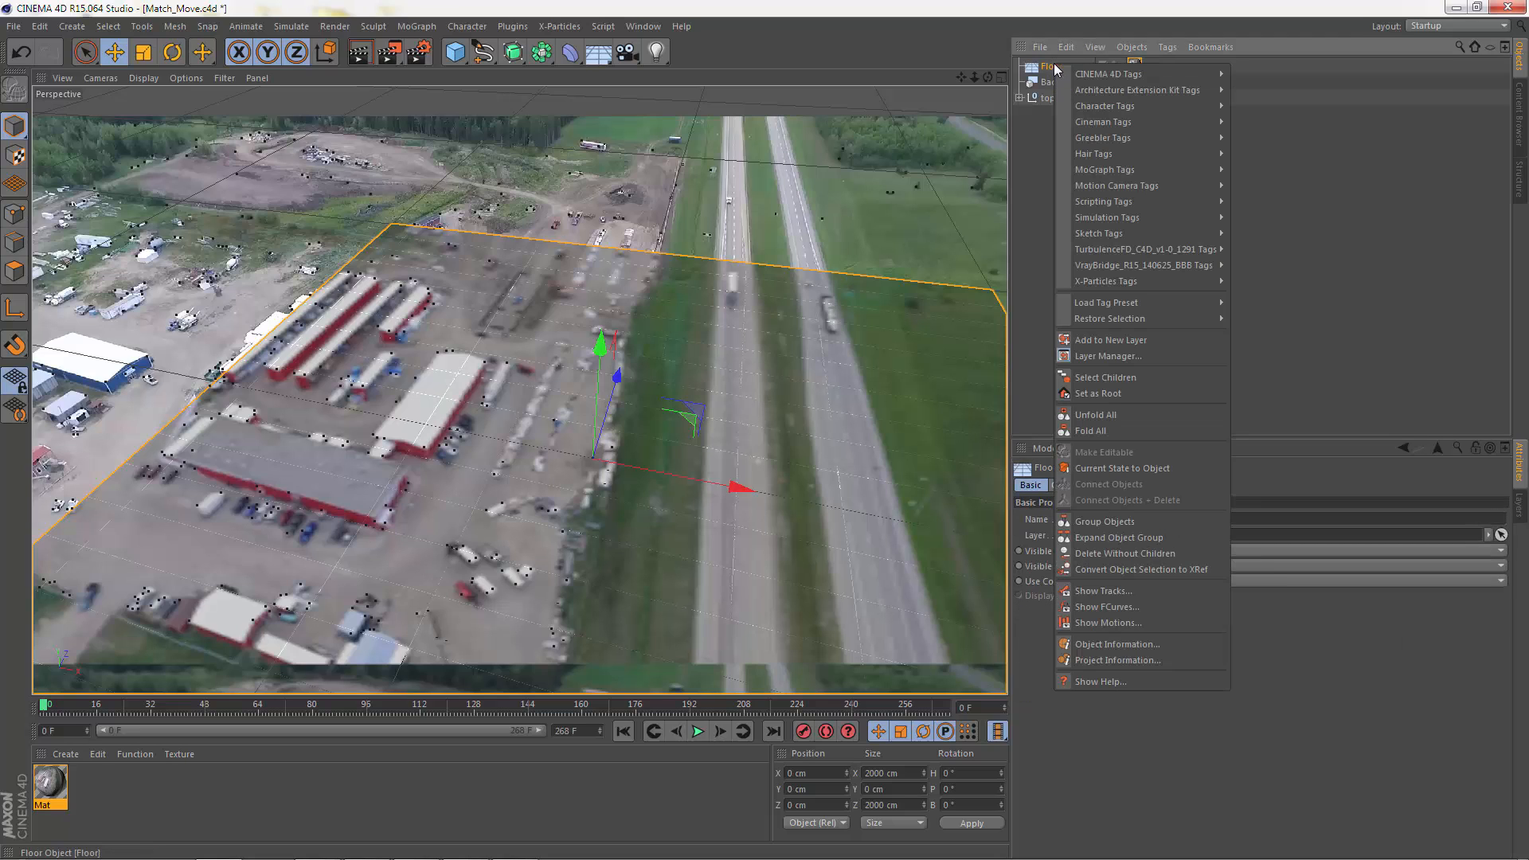
mouse_move(1096, 74)
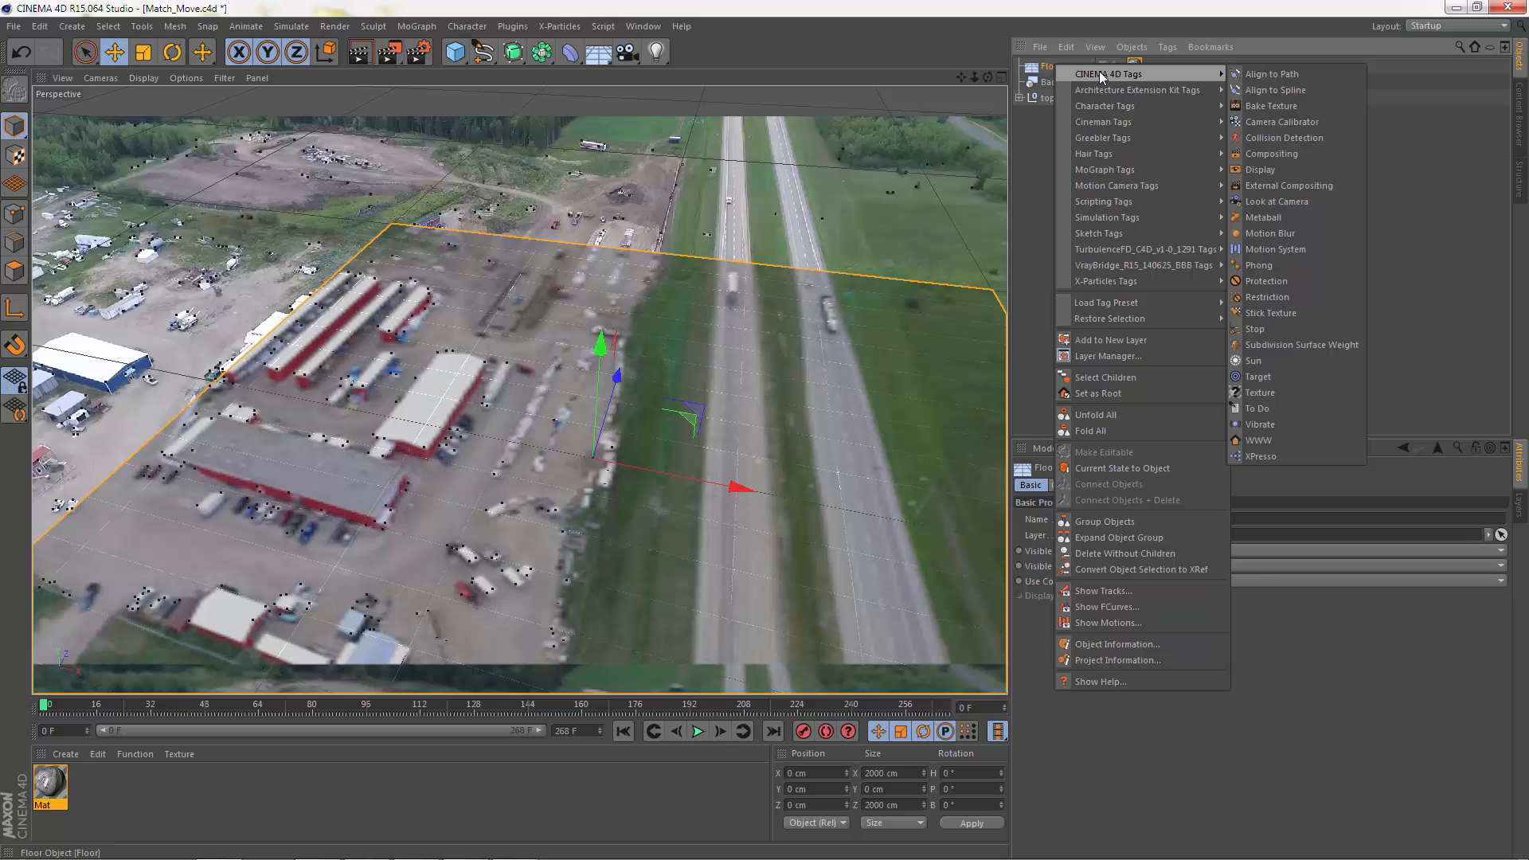
click(1277, 154)
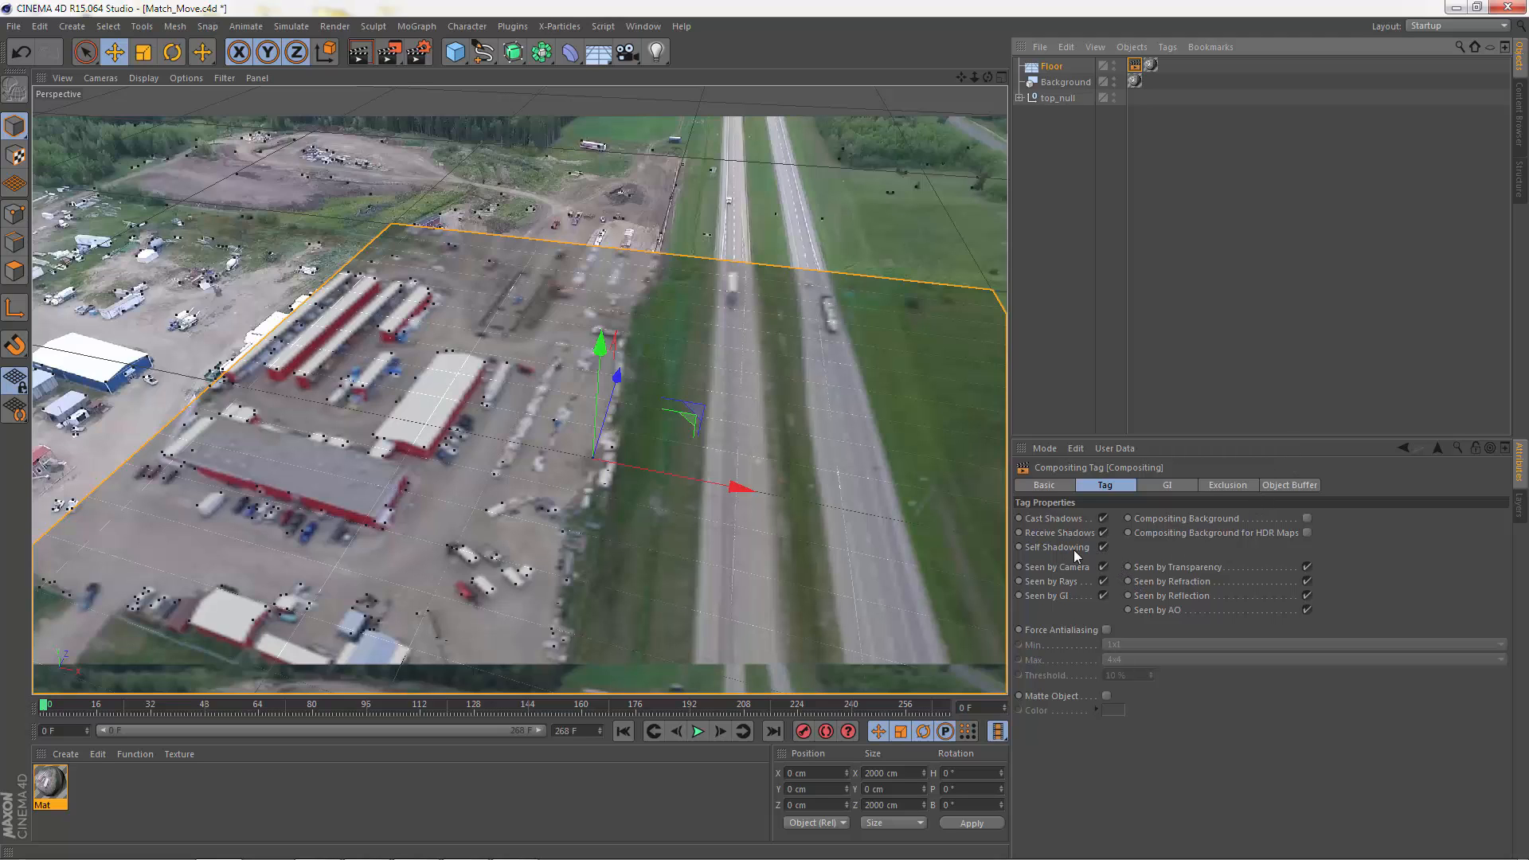
click(1102, 548)
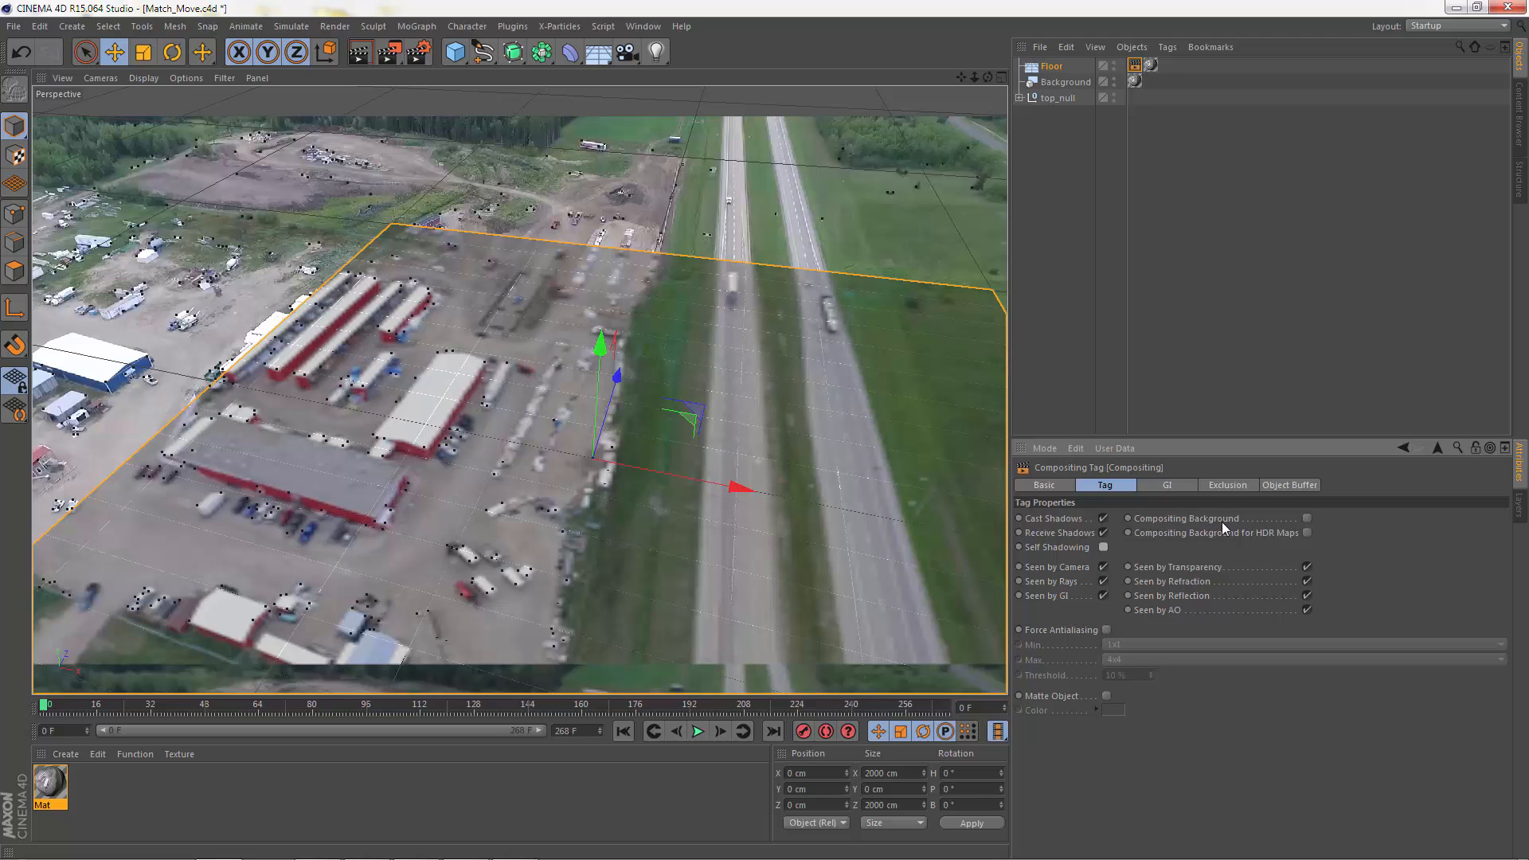
click(1307, 518)
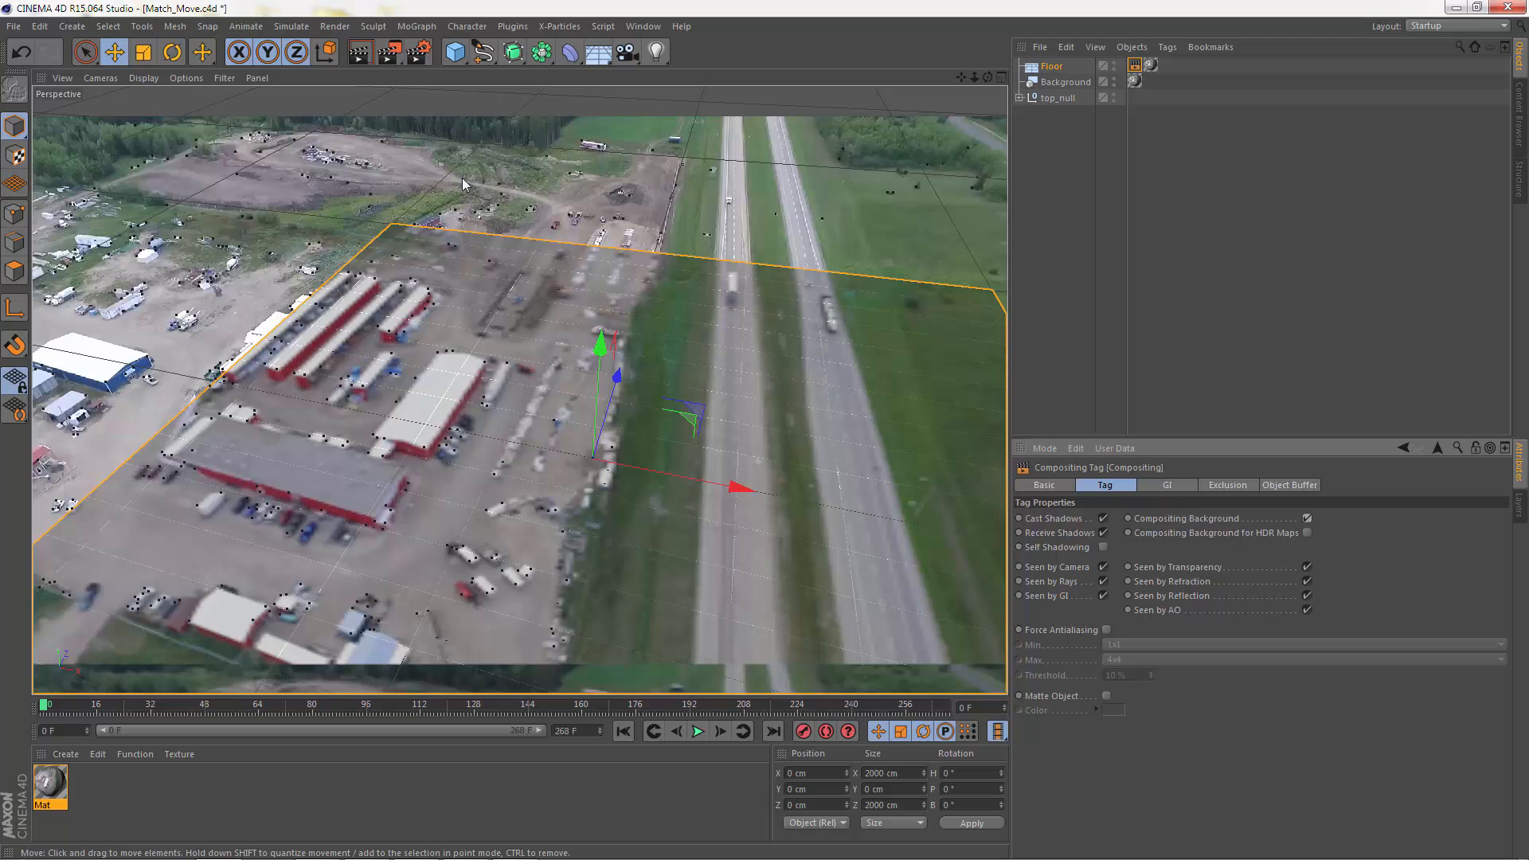
Step: Check the output render settings, and preview the render of frame 0 in the perspective view
click(418, 51)
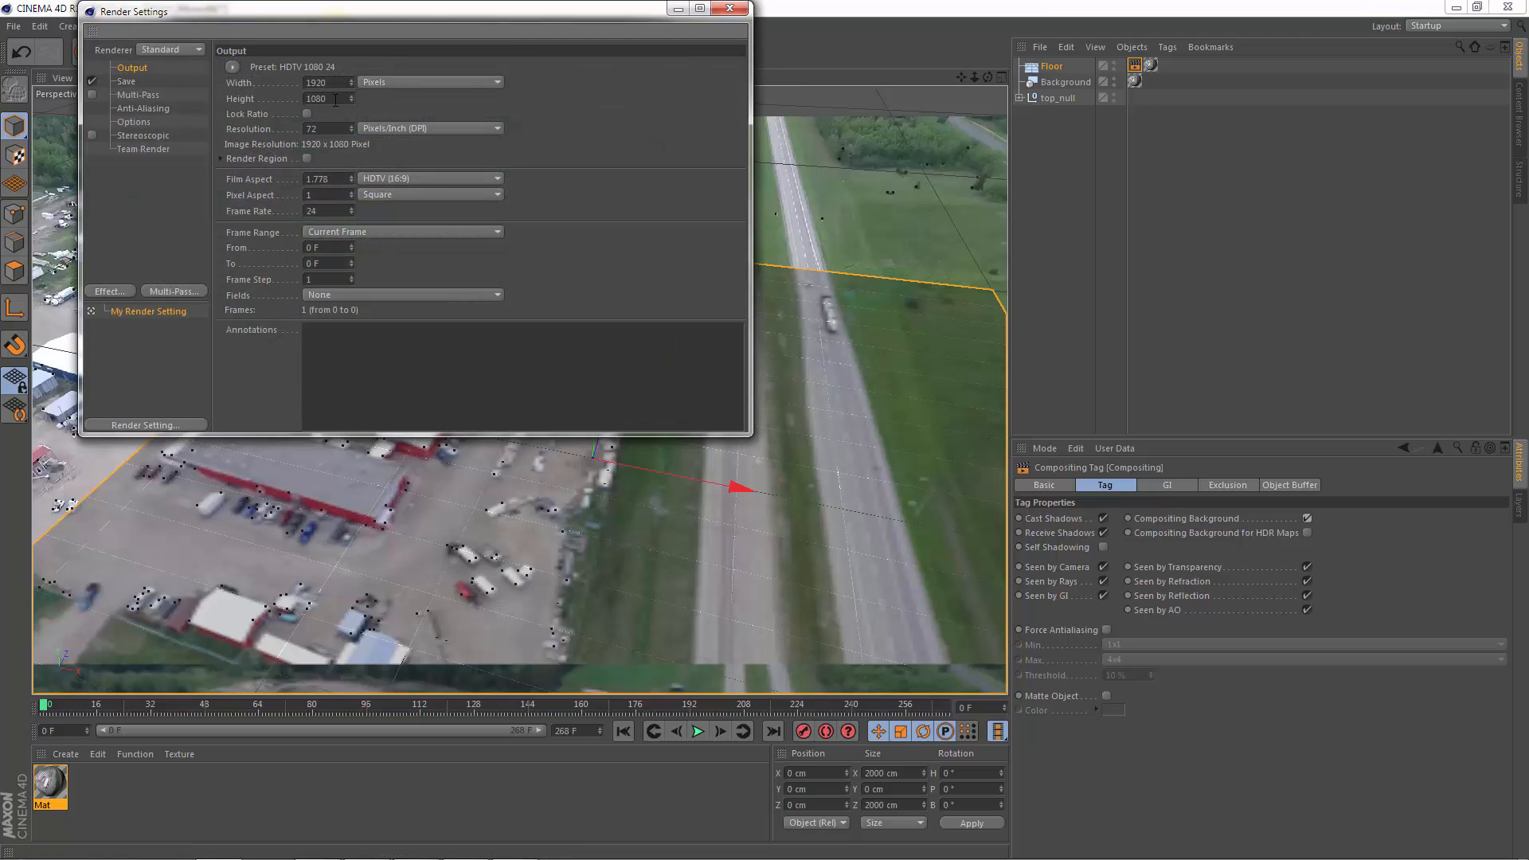
click(727, 9)
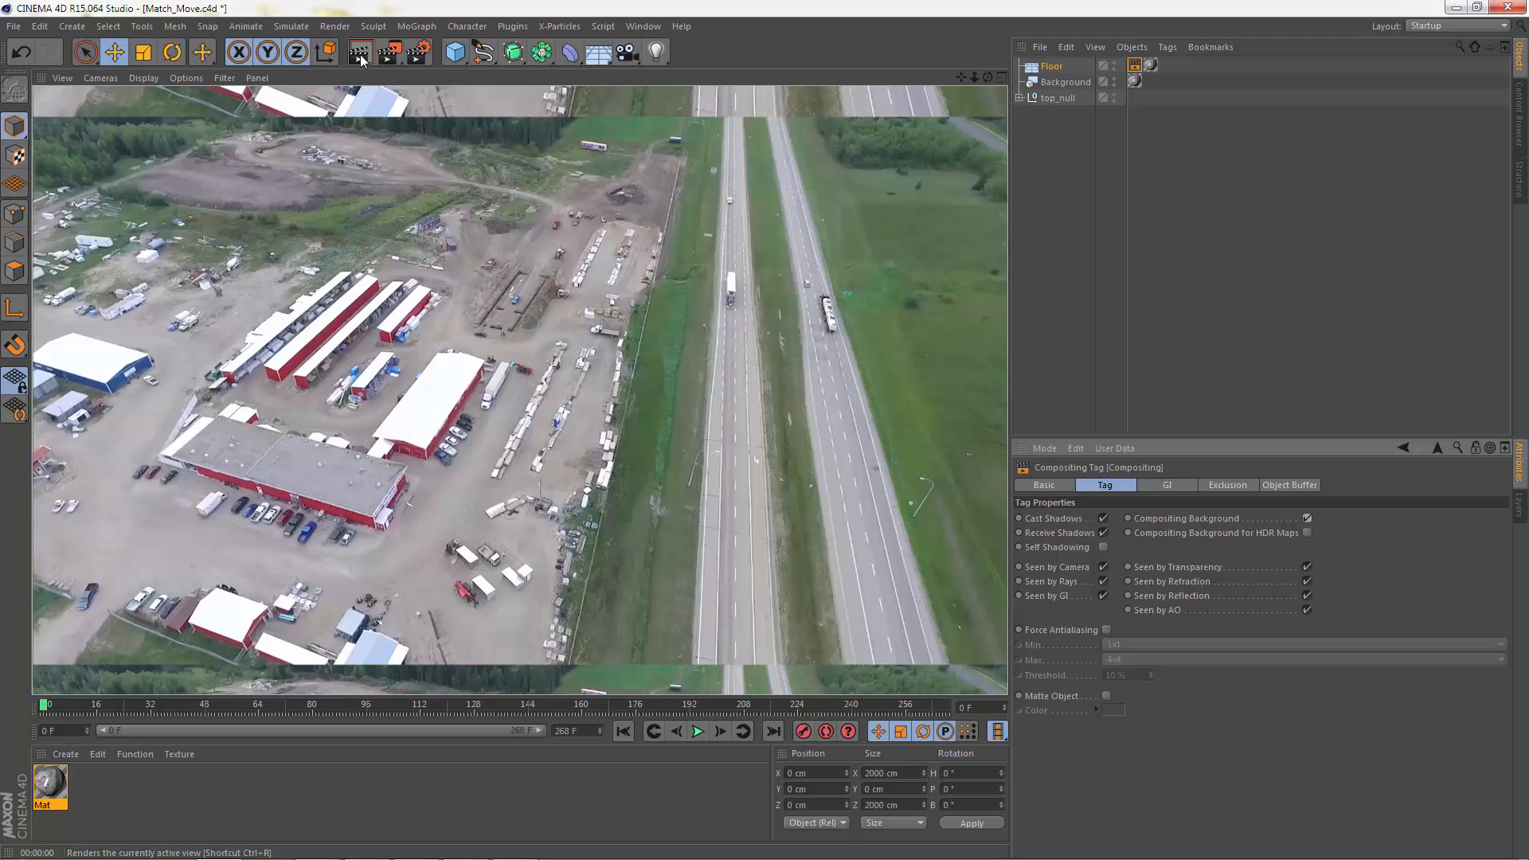
click(367, 60)
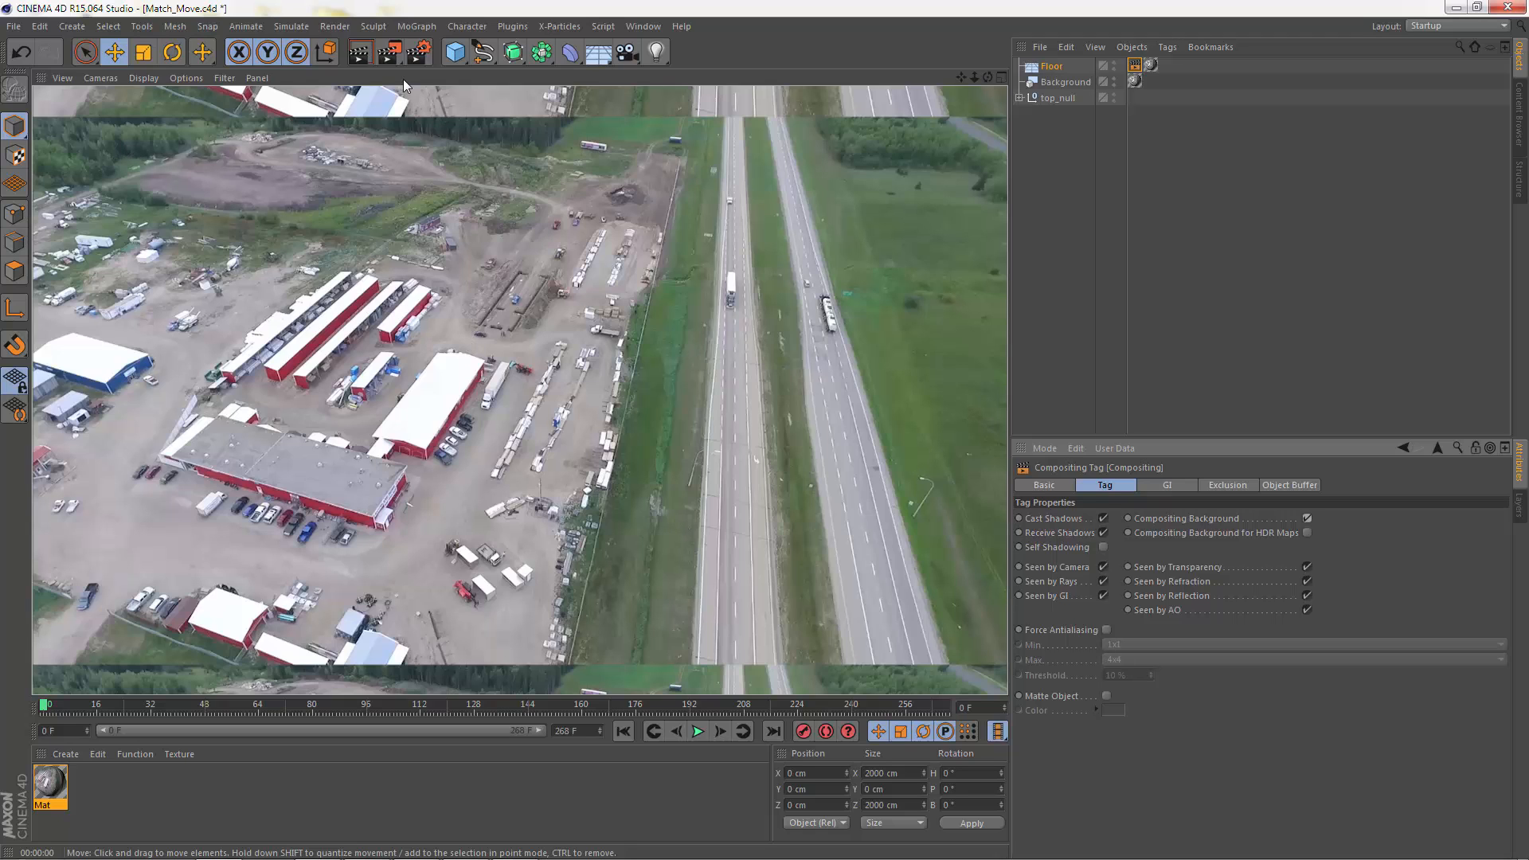
click(589, 436)
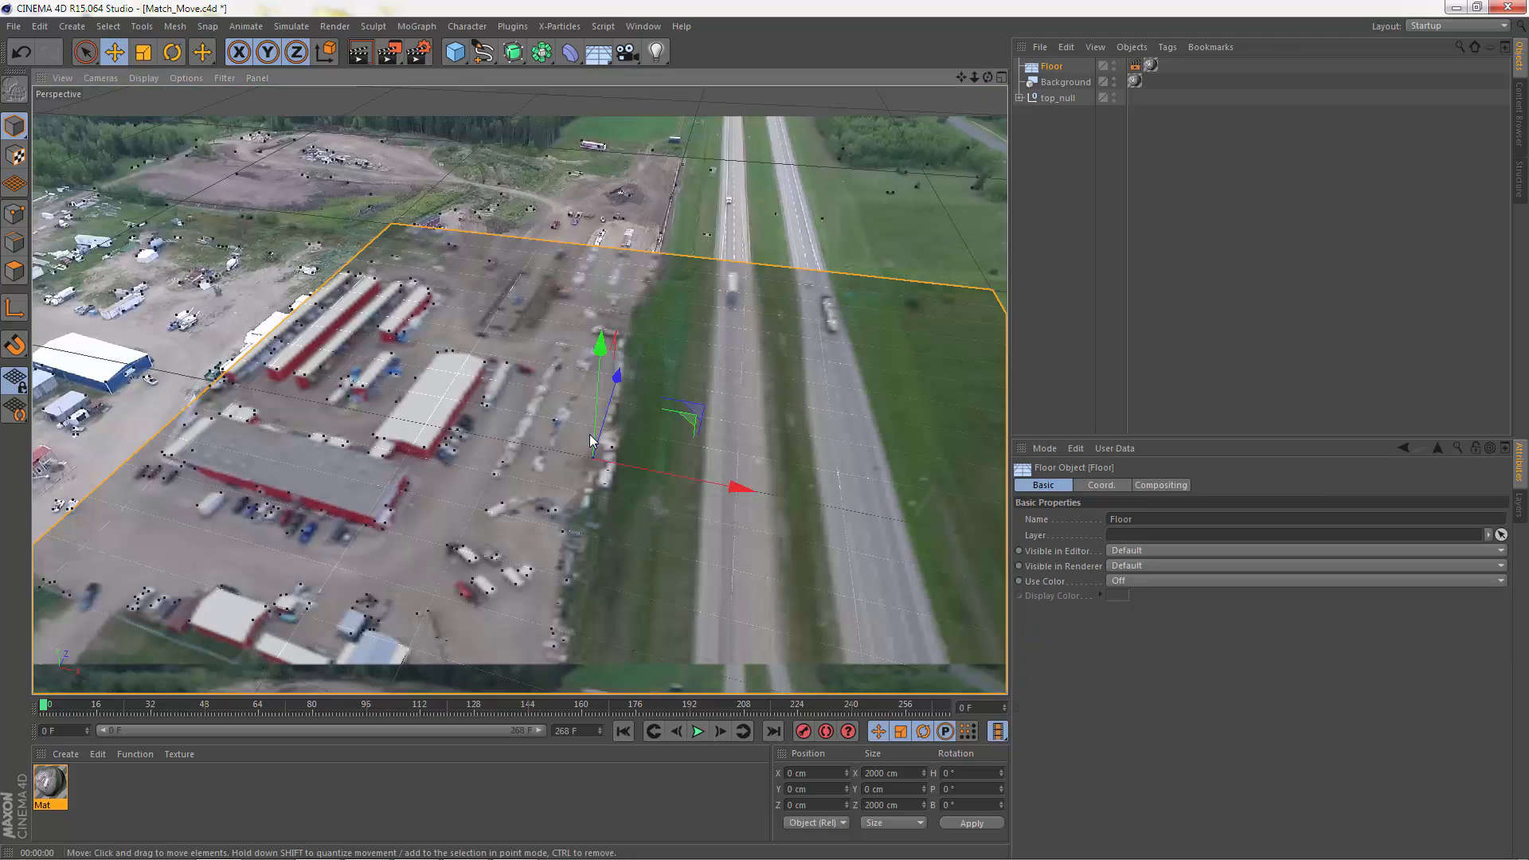
Step: Render frame 0 to the Picture Viewer, inspect the whole image in an enlarged window at 80 % zoom, and close it
click(395, 54)
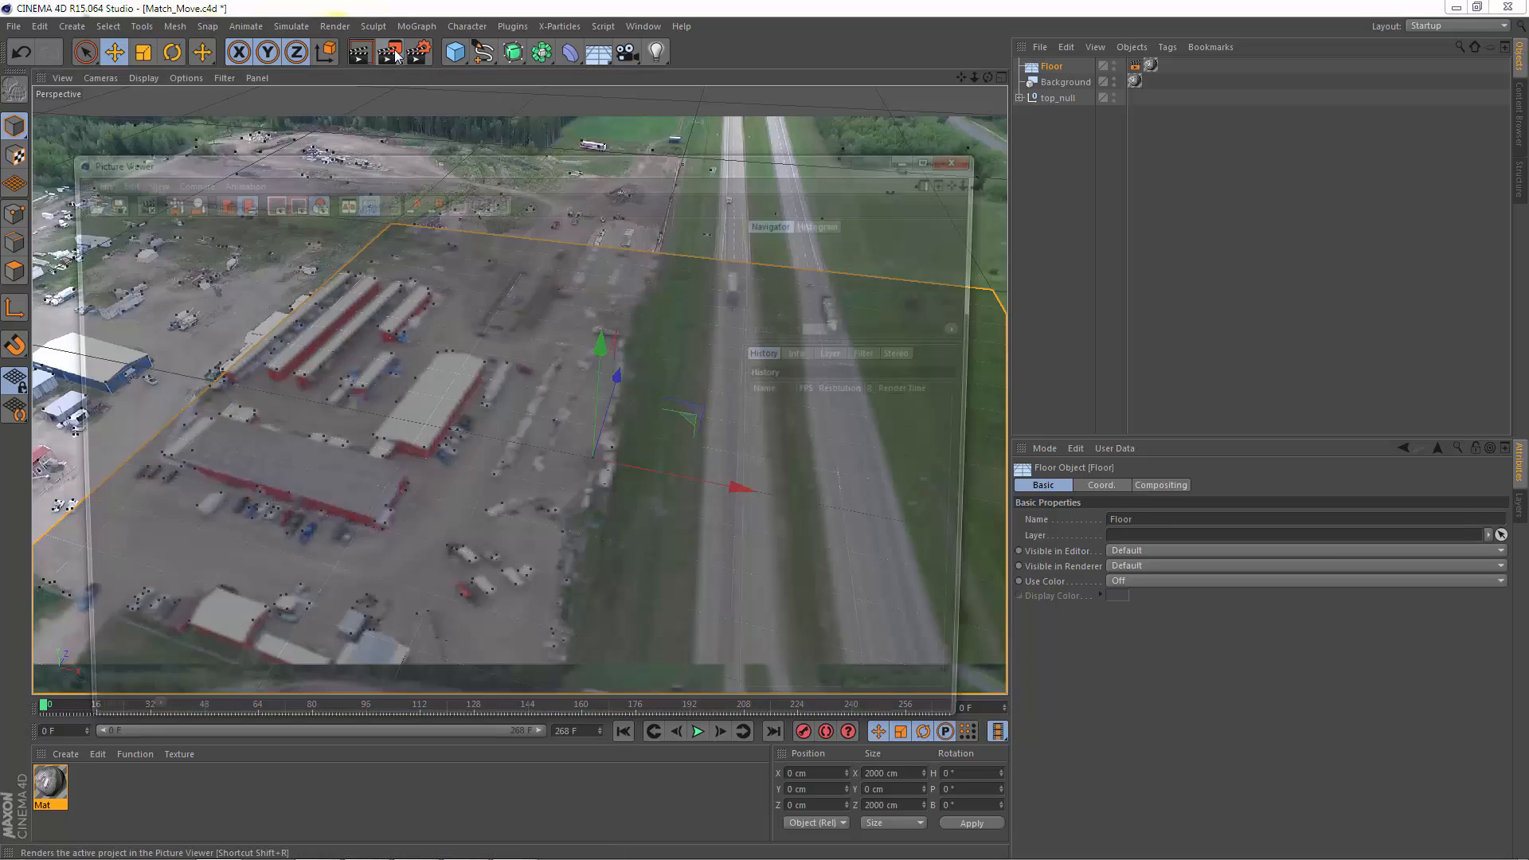
drag(562, 160, 515, 20)
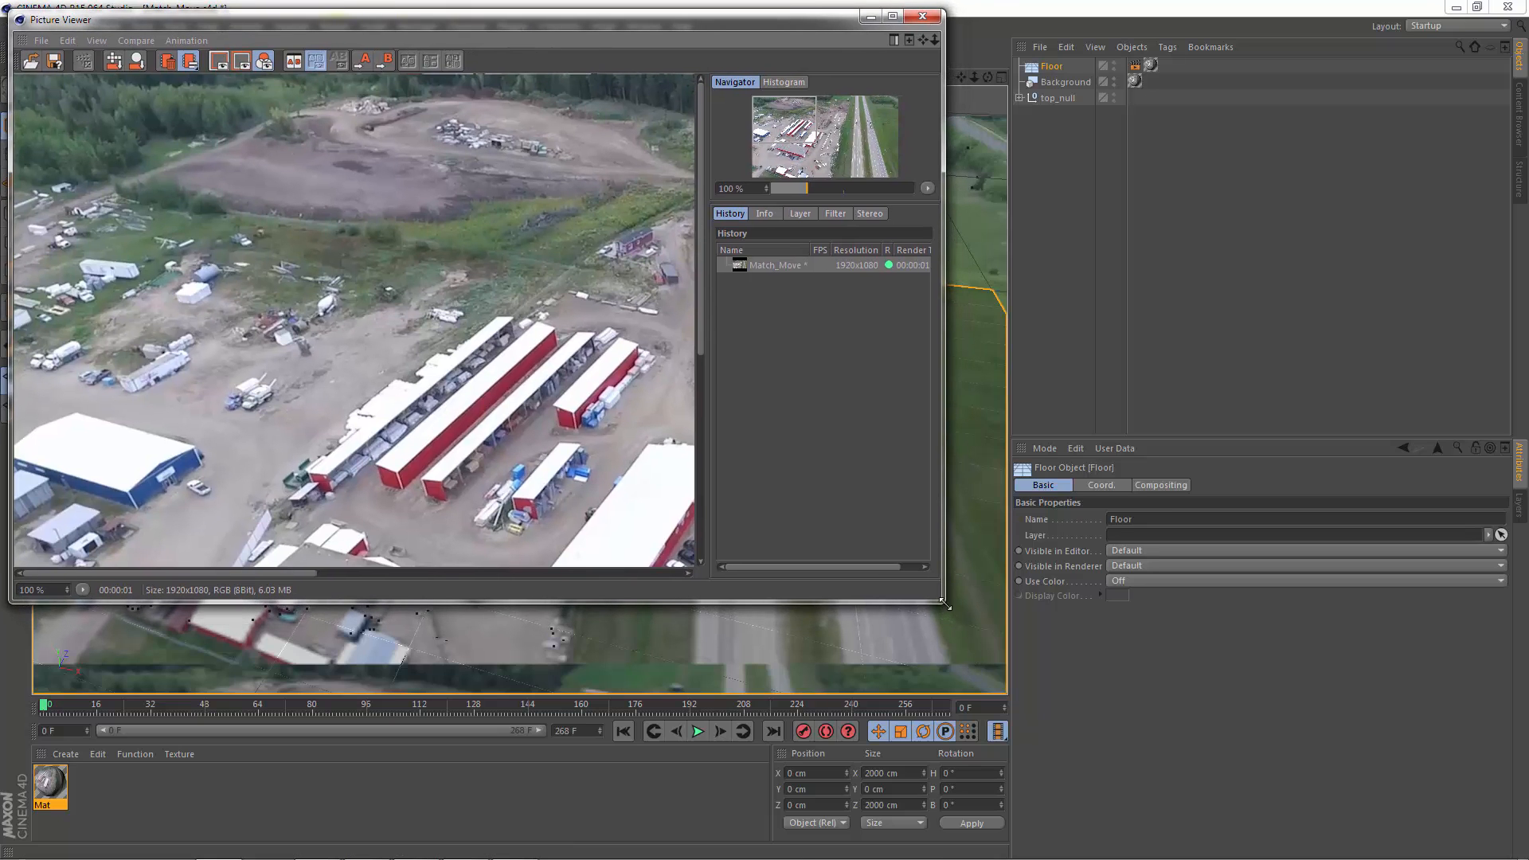
drag(938, 594, 1489, 835)
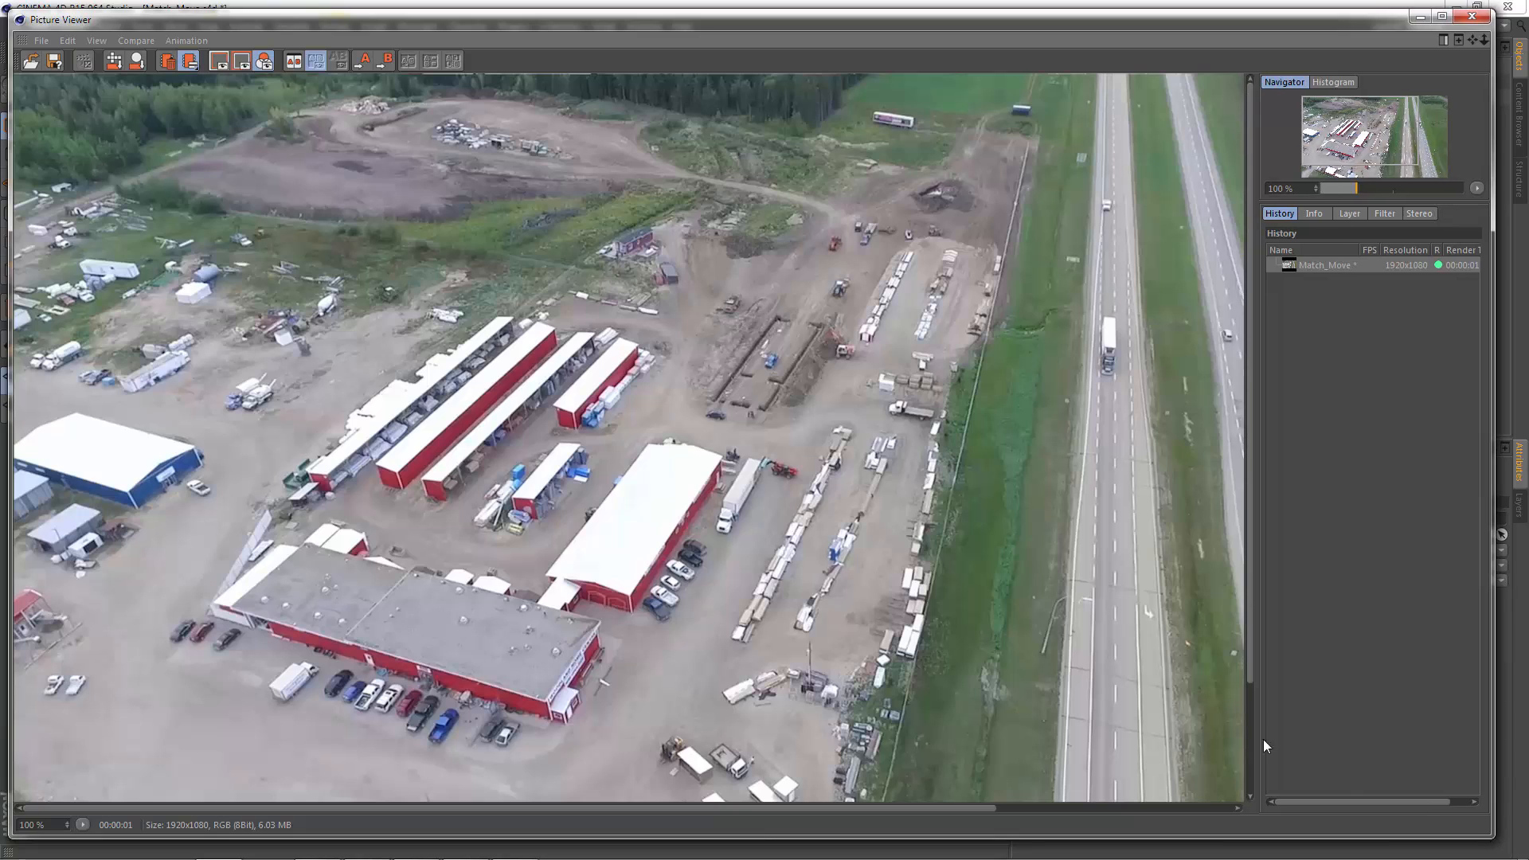
scroll(875, 630, down, 1)
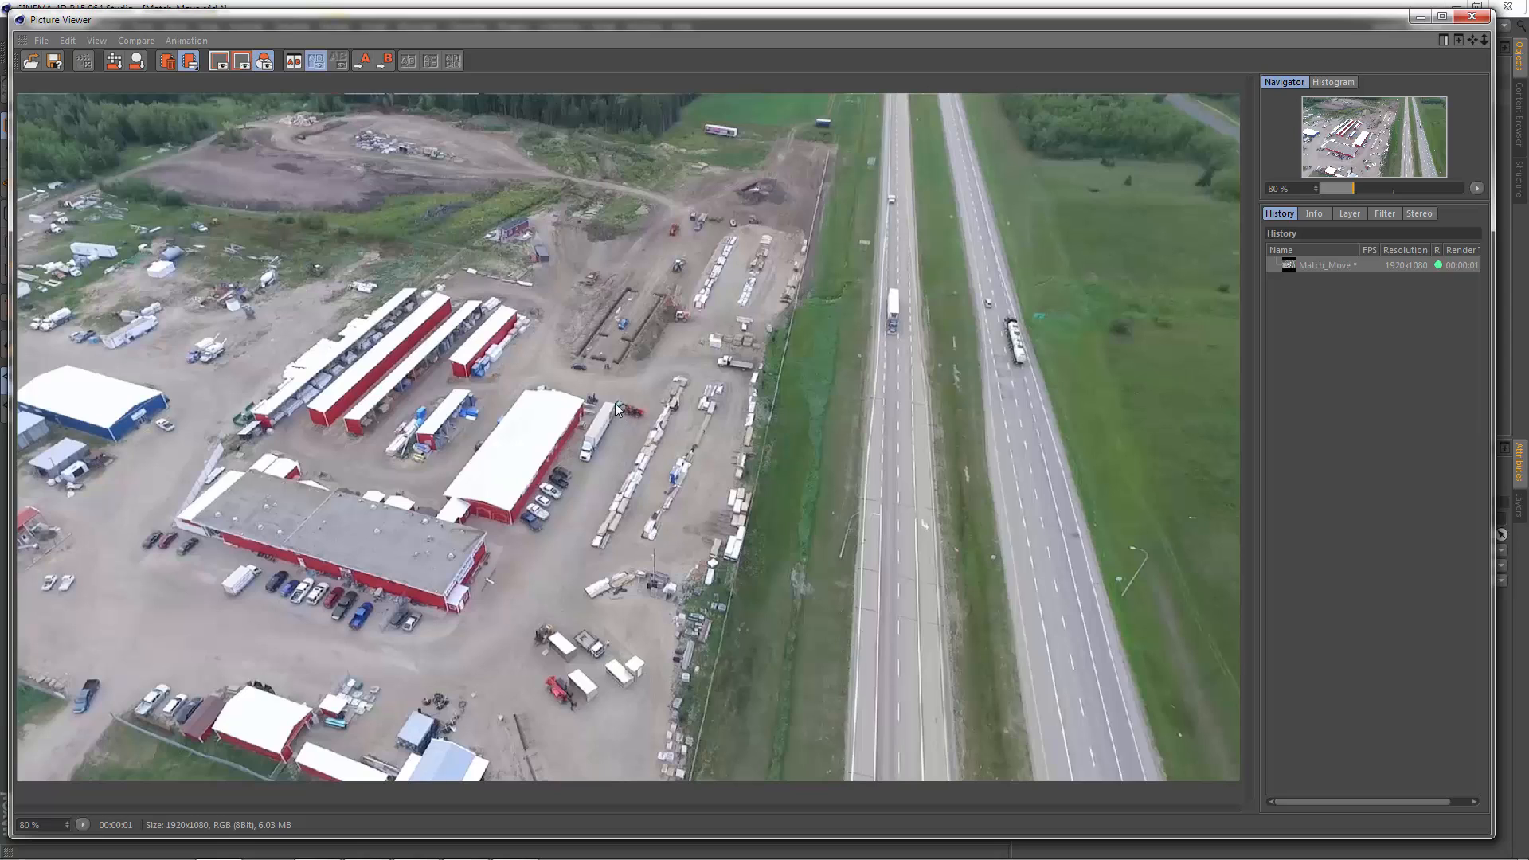
click(1470, 22)
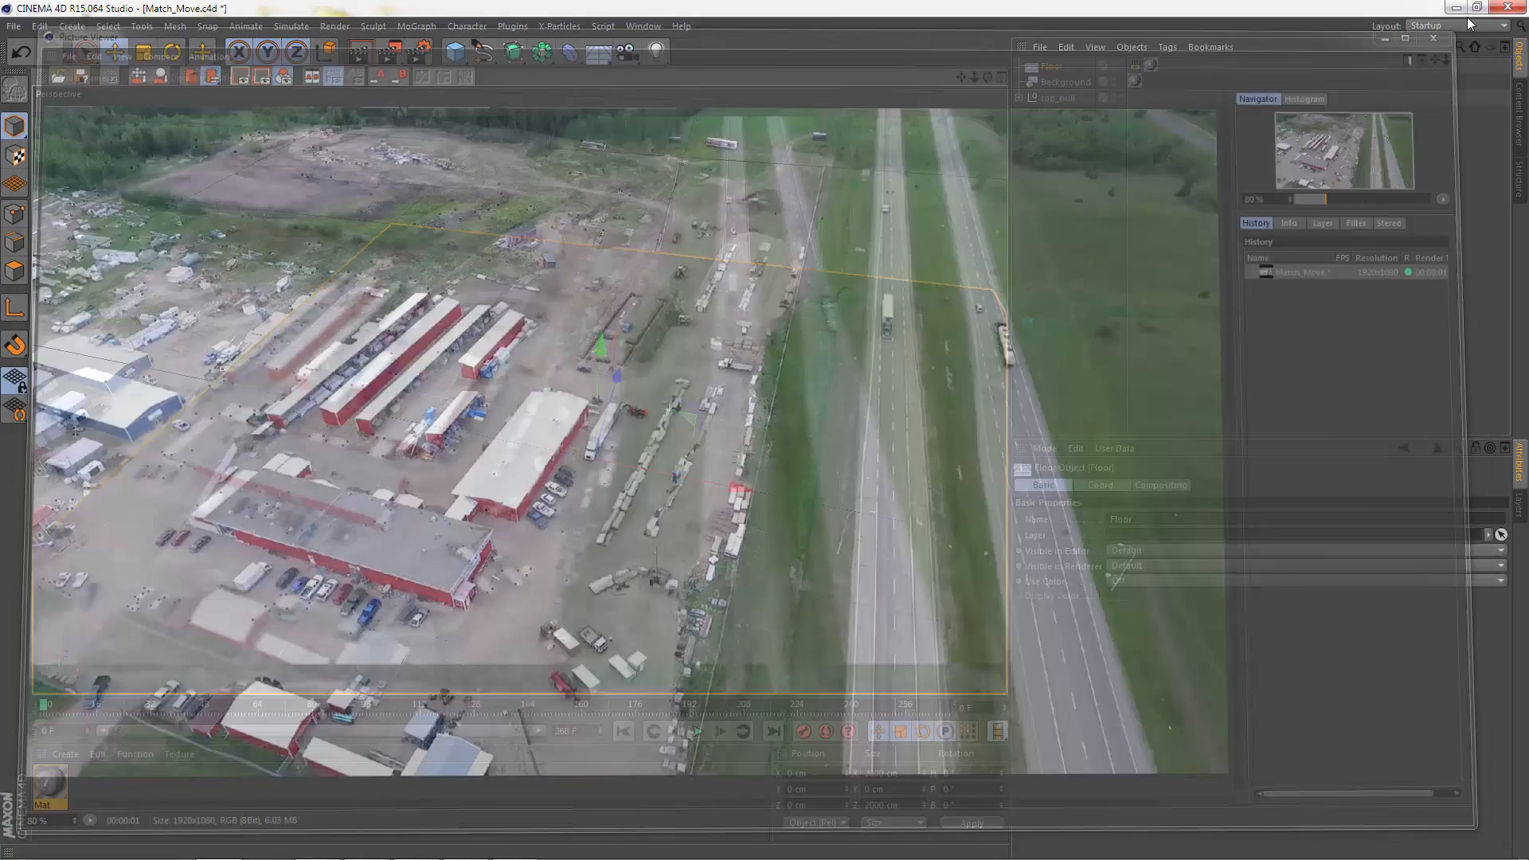
Step: Render frame 203 to the Picture Viewer to check the background and floor, and return the timeline to frame 0
drag(45, 714, 637, 705)
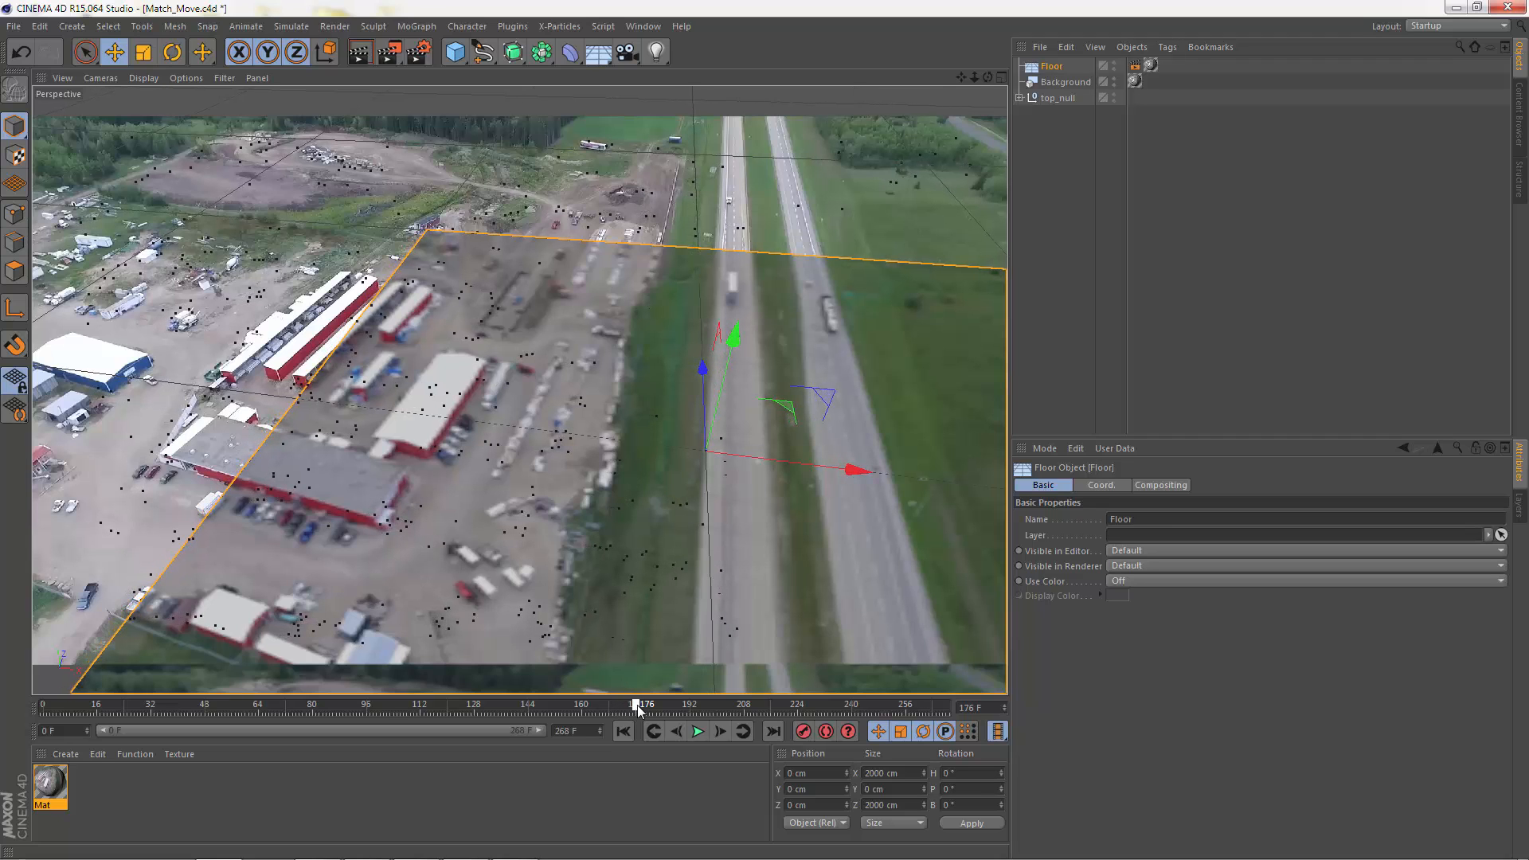
drag(637, 705, 727, 713)
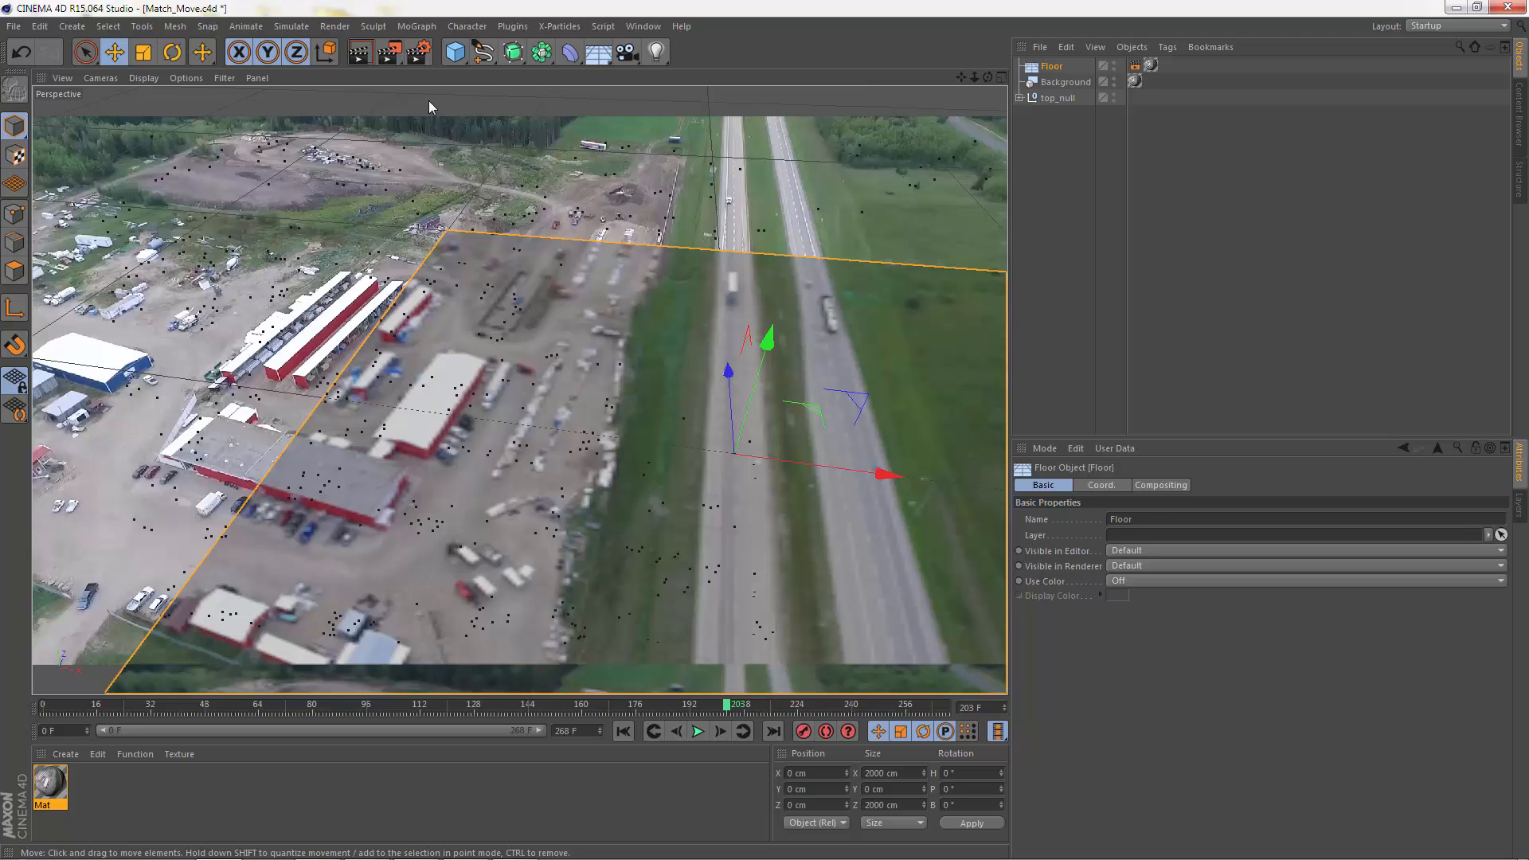
click(389, 52)
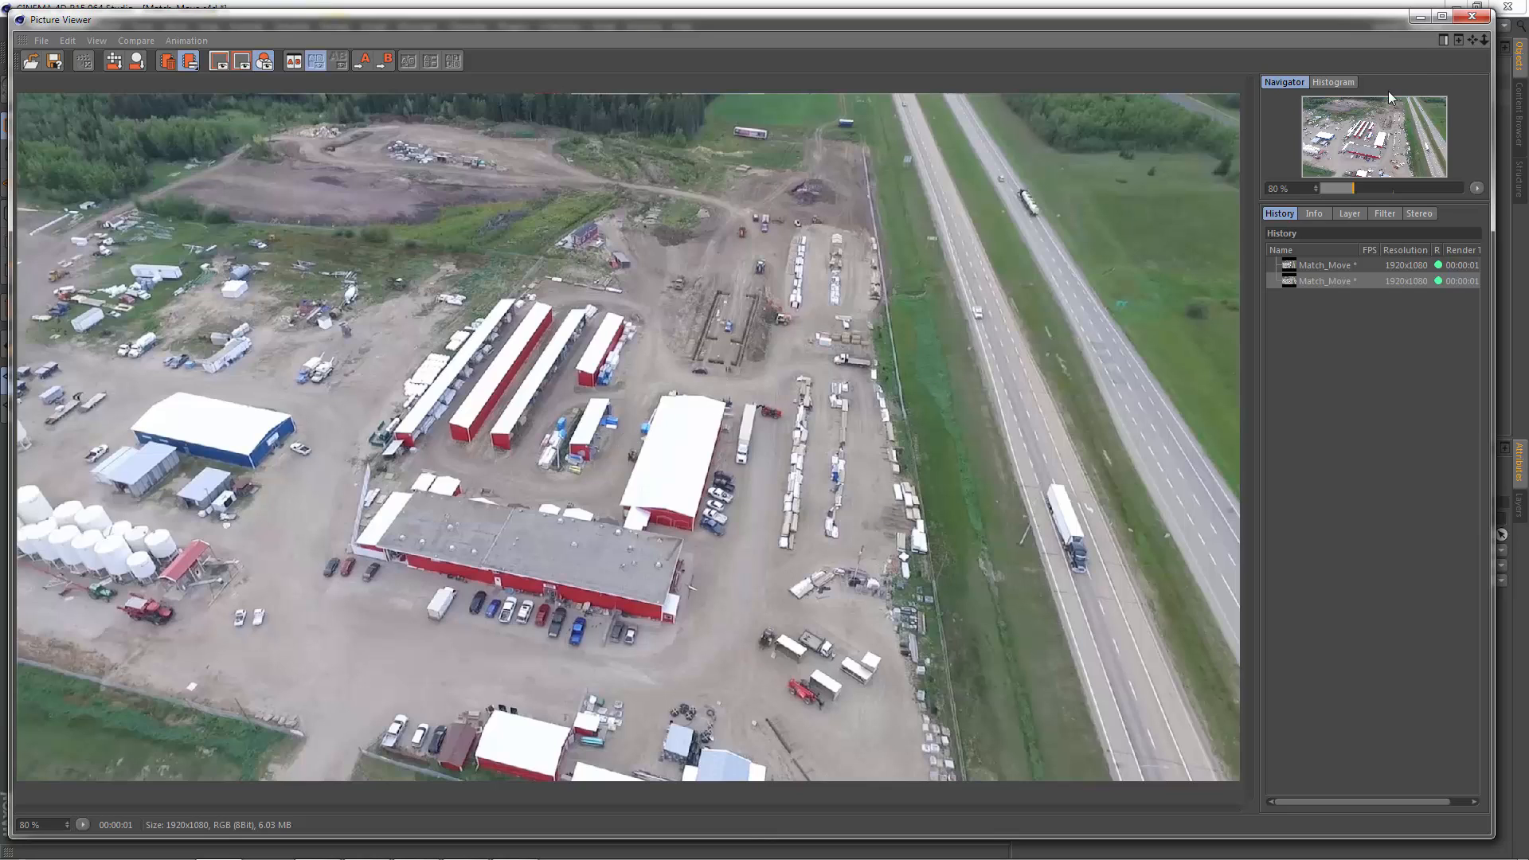
click(1471, 17)
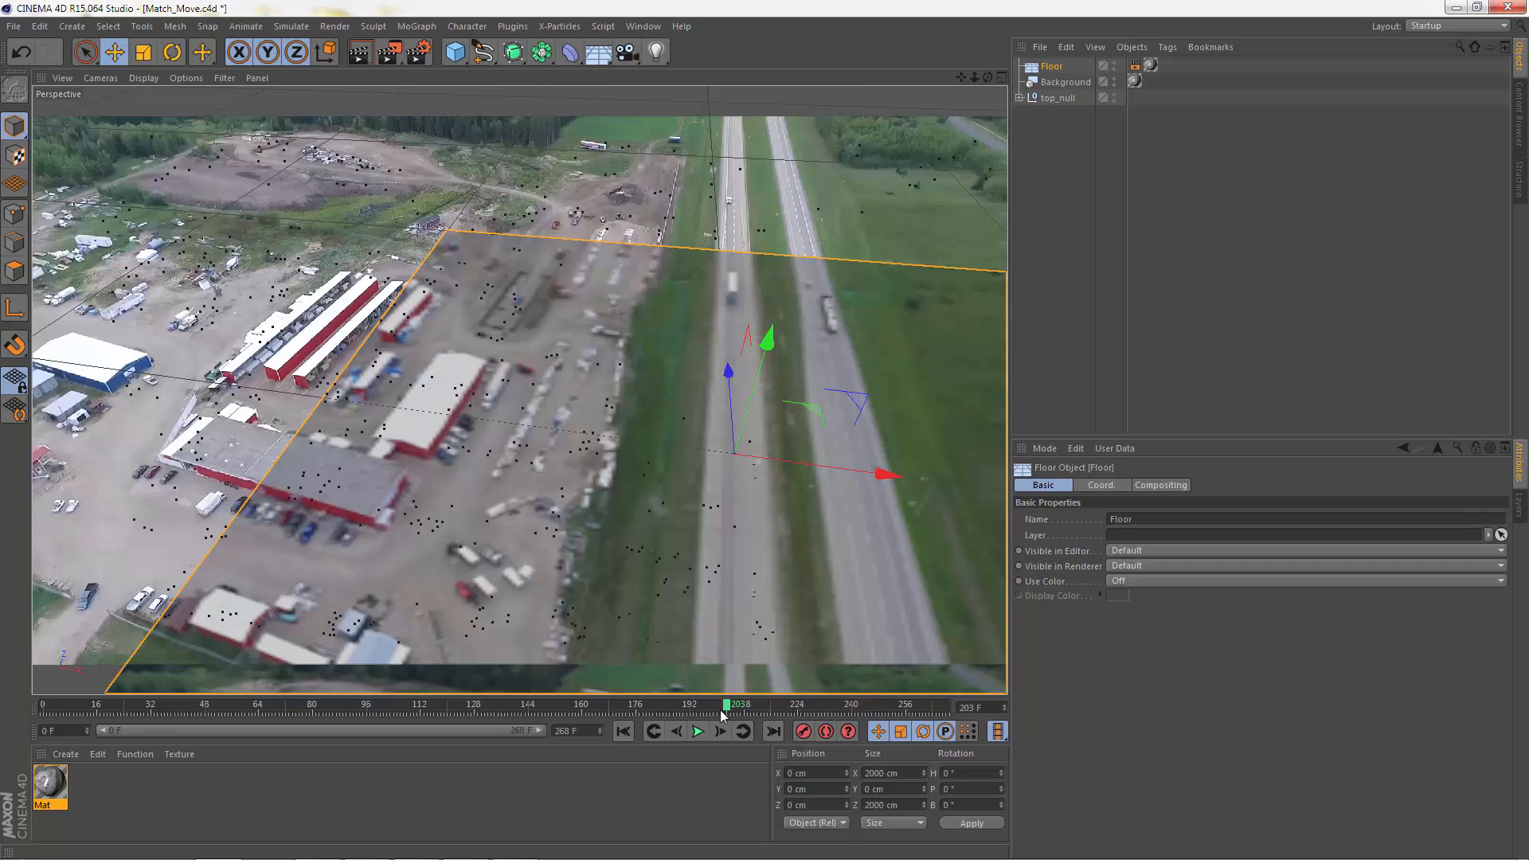
mouse_move(726, 708)
mouse_down()
mouse_move(248, 704)
mouse_move(31, 719)
mouse_up()
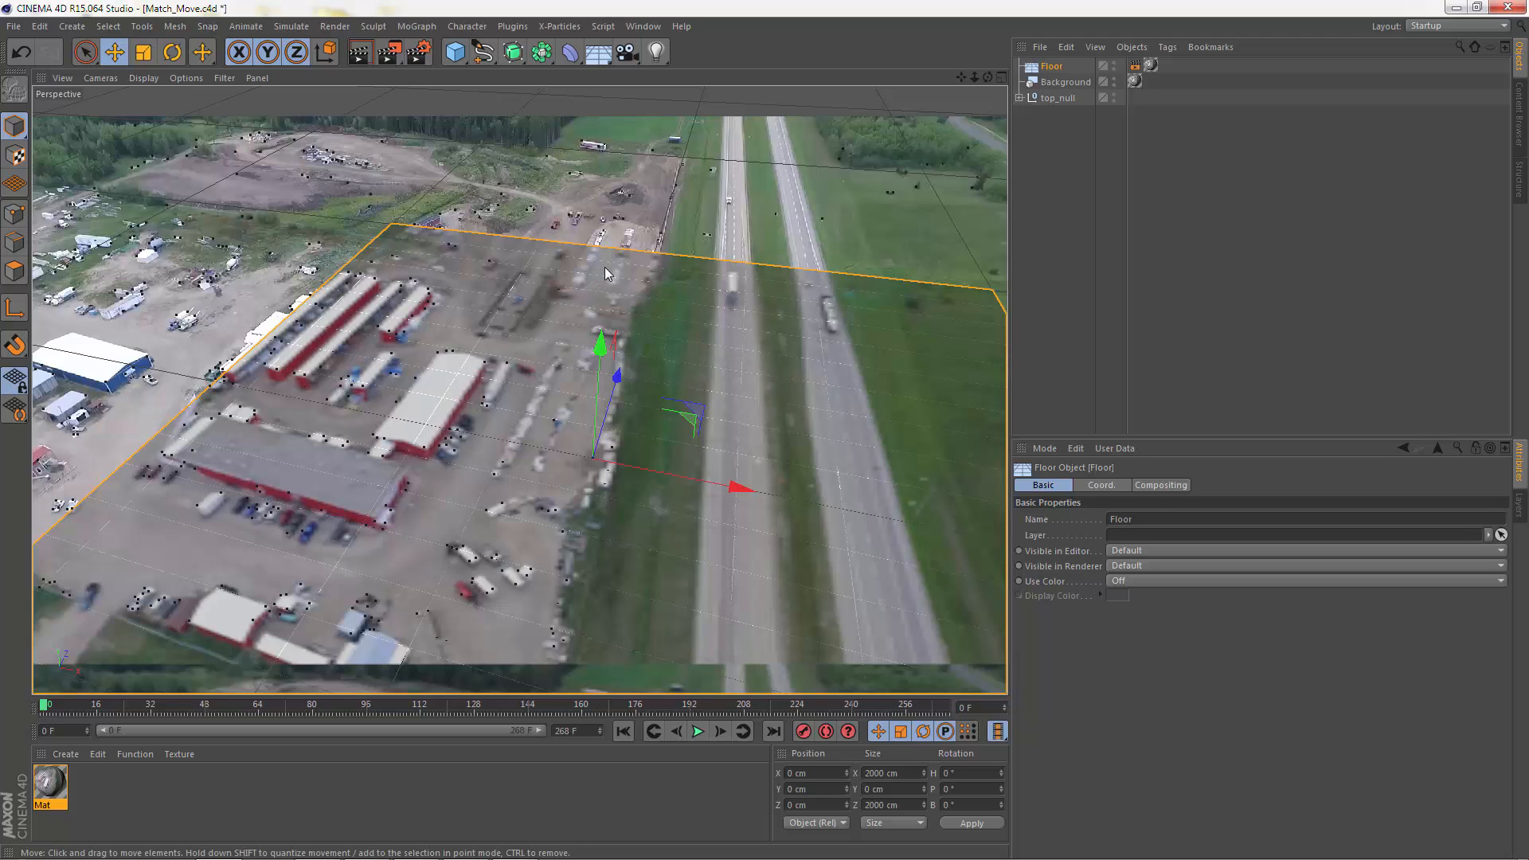
Step: Switch from the perspective view to a maximized Top view
middle_click(648, 275)
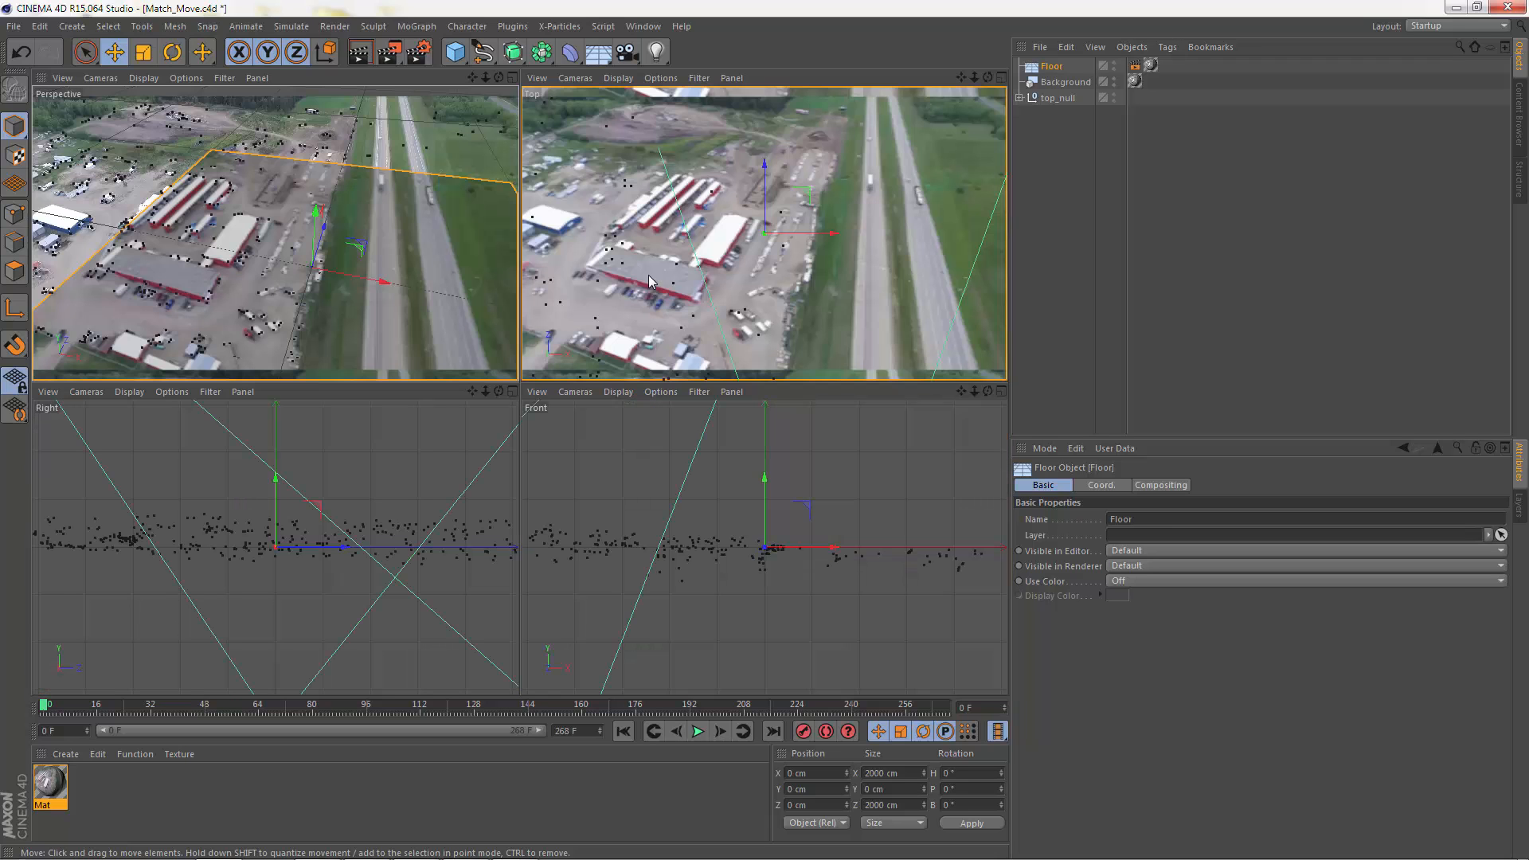
middle_click(748, 271)
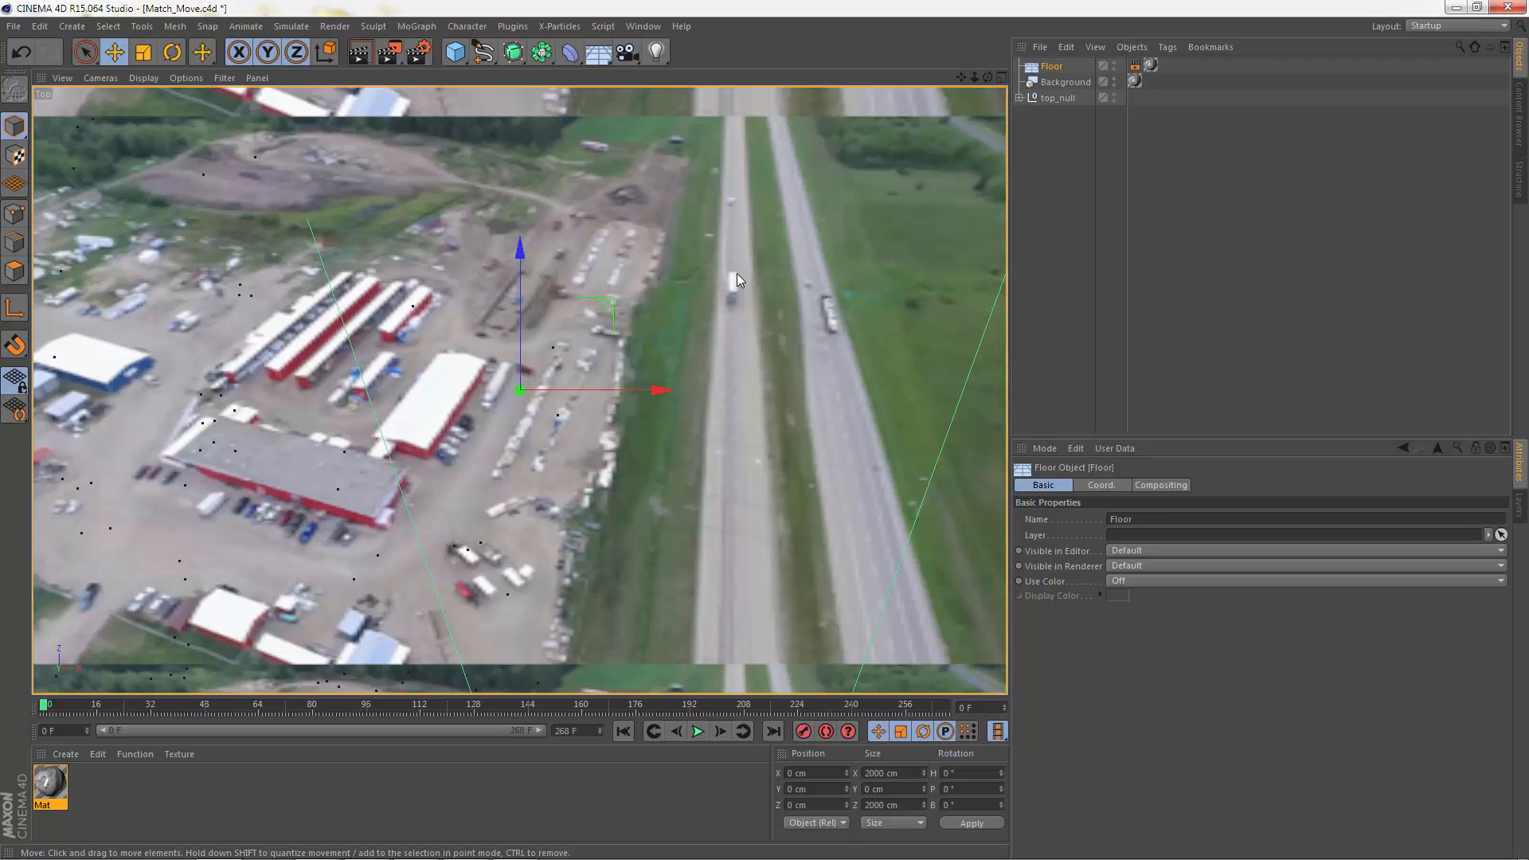
mouse_move(771, 322)
alt+mouse_down()
mouse_move(696, 333)
mouse_move(771, 295)
alt+mouse_up()
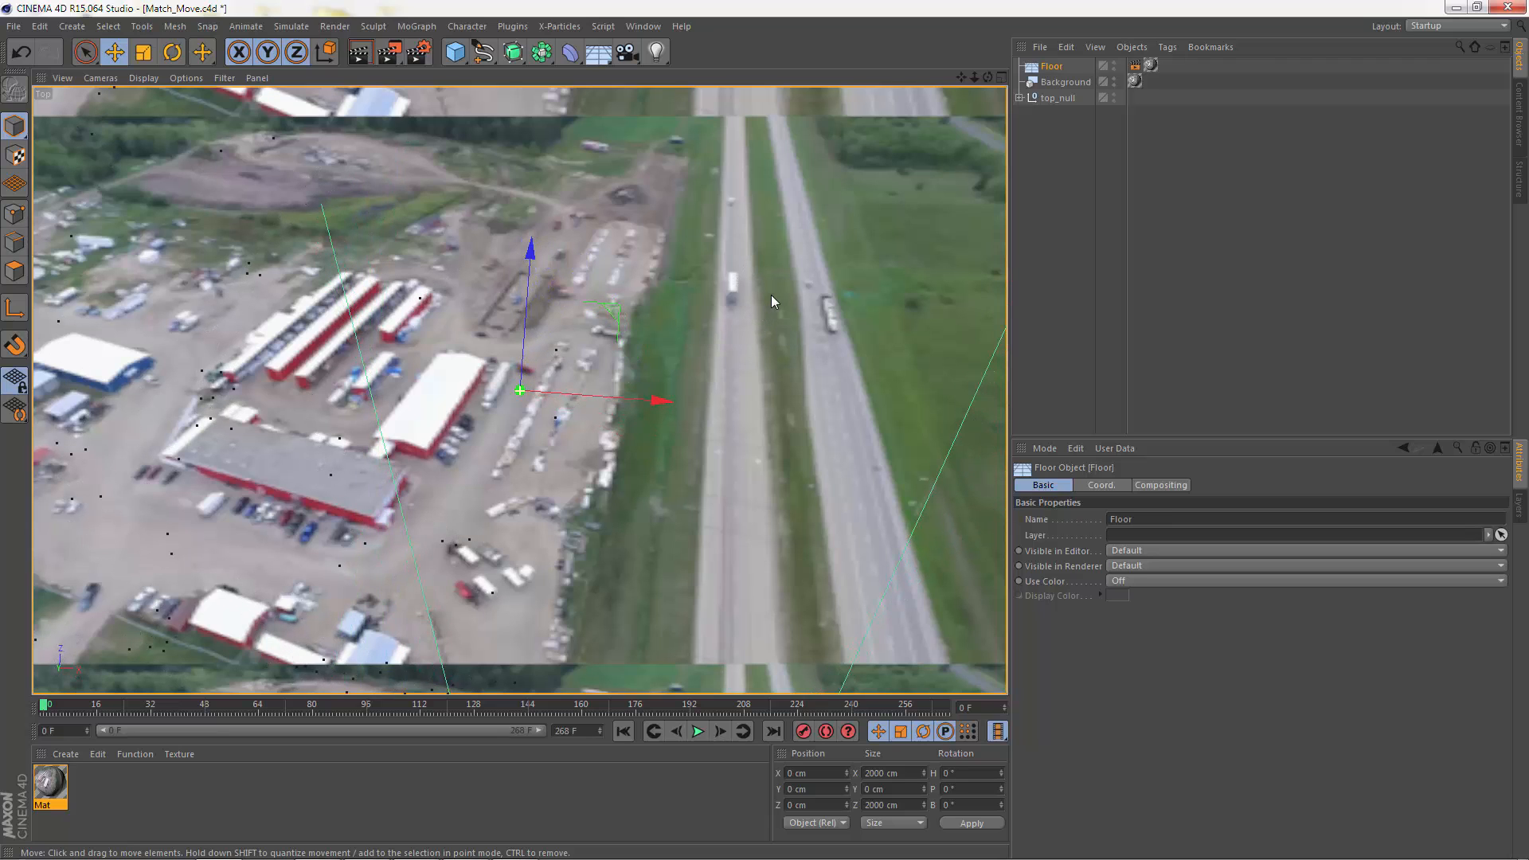
Step: Try to get a free view of the scene by assigning the Default Camera to the Top view
click(62, 78)
click(100, 78)
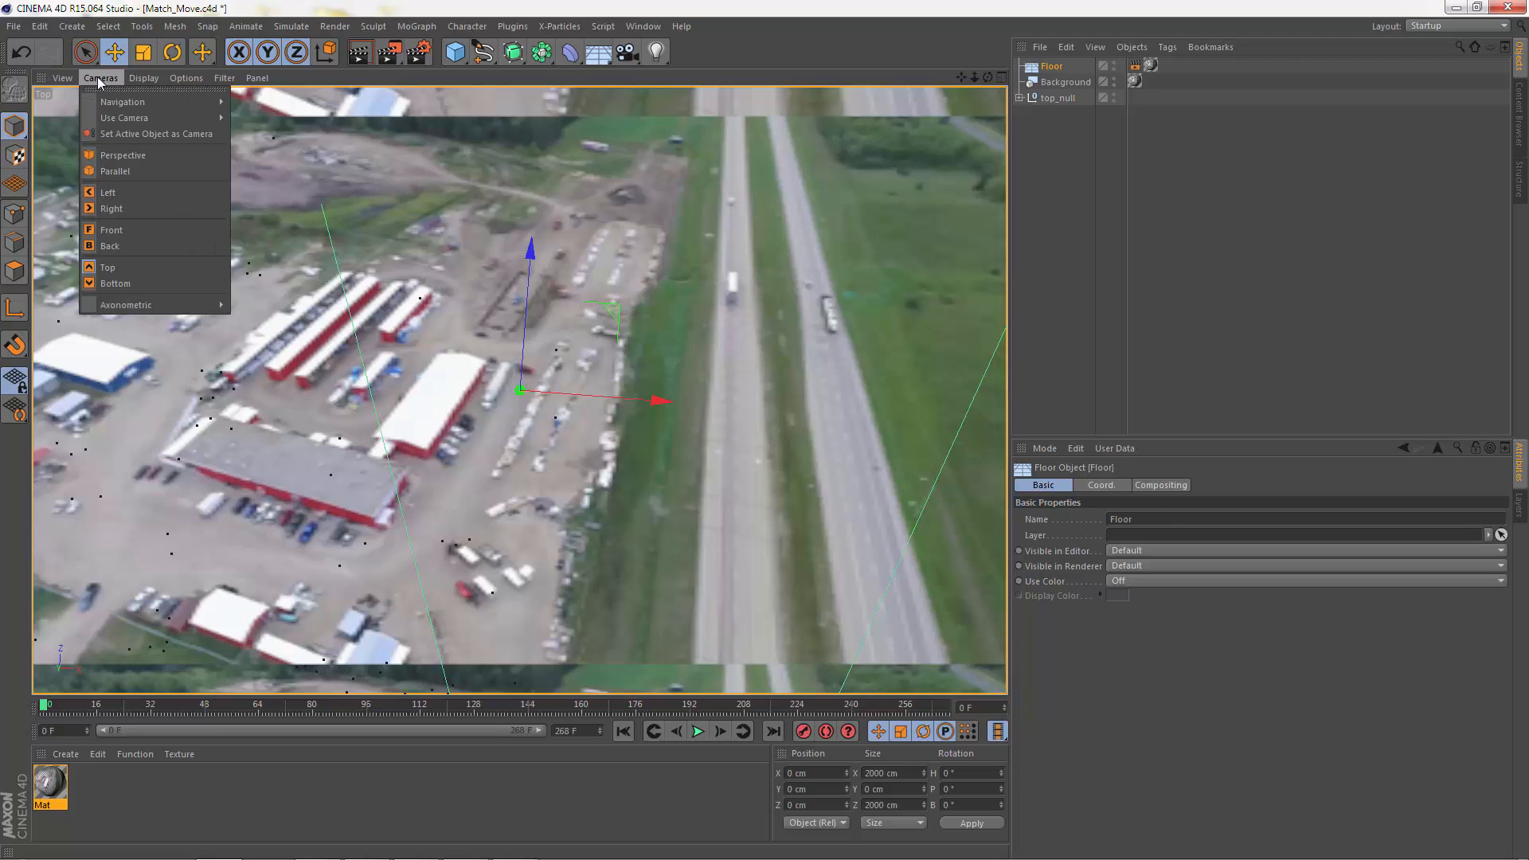
mouse_move(115, 105)
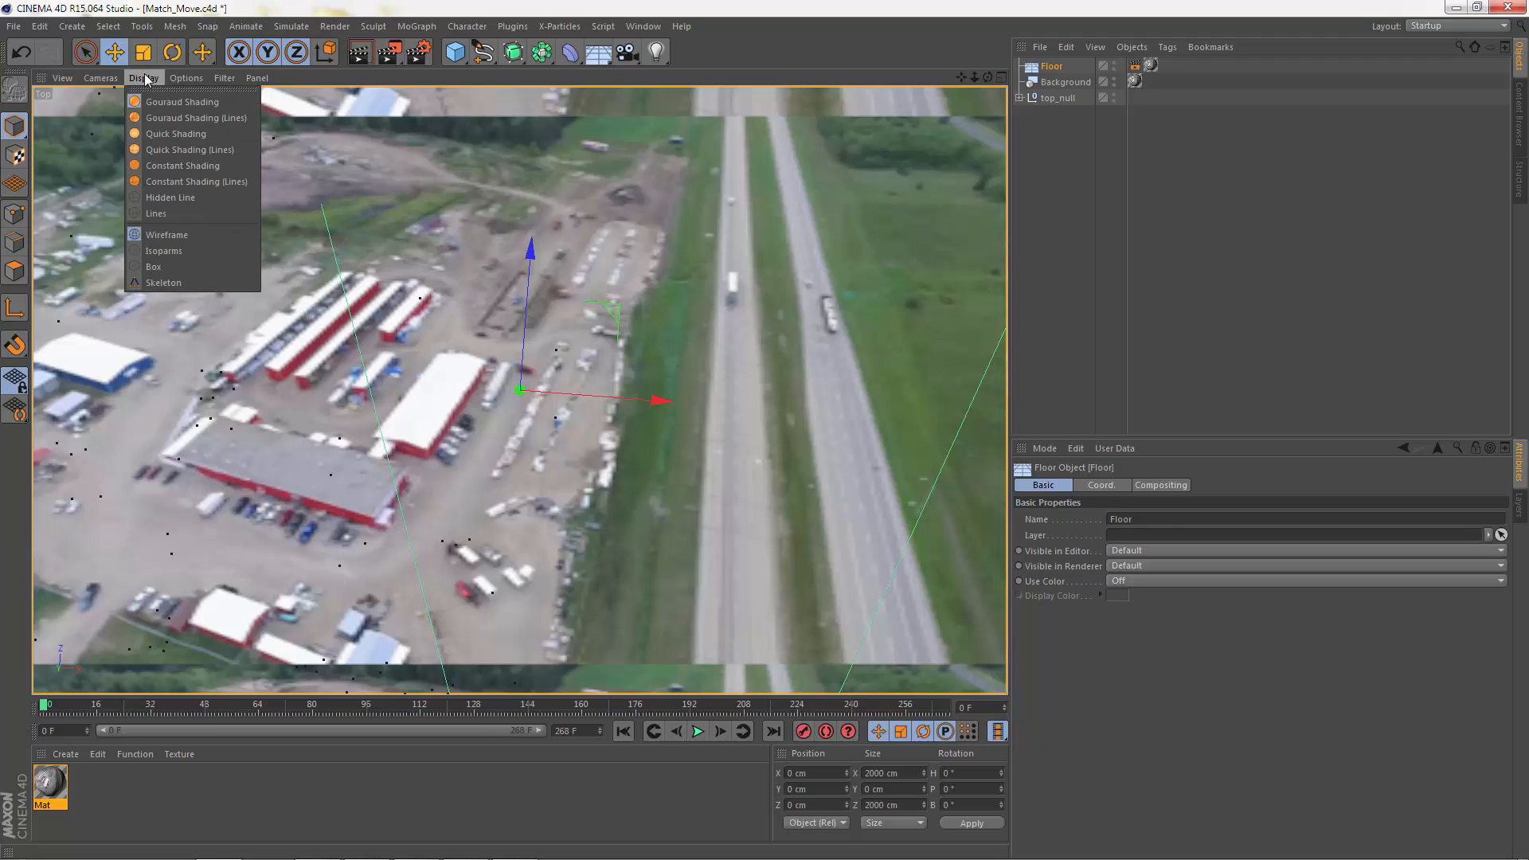
mouse_move(69, 79)
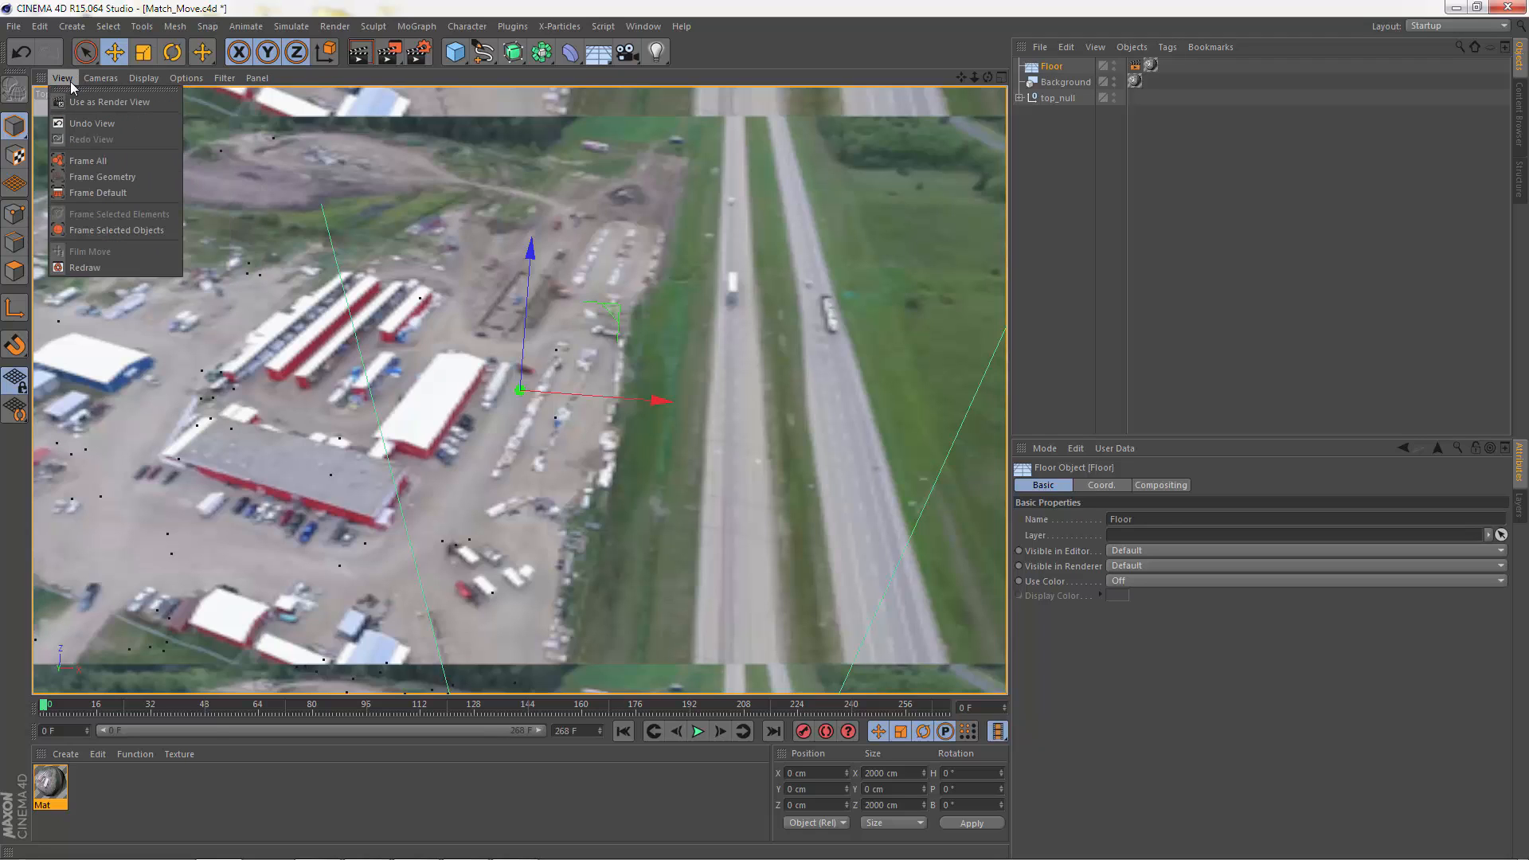
mouse_move(183, 80)
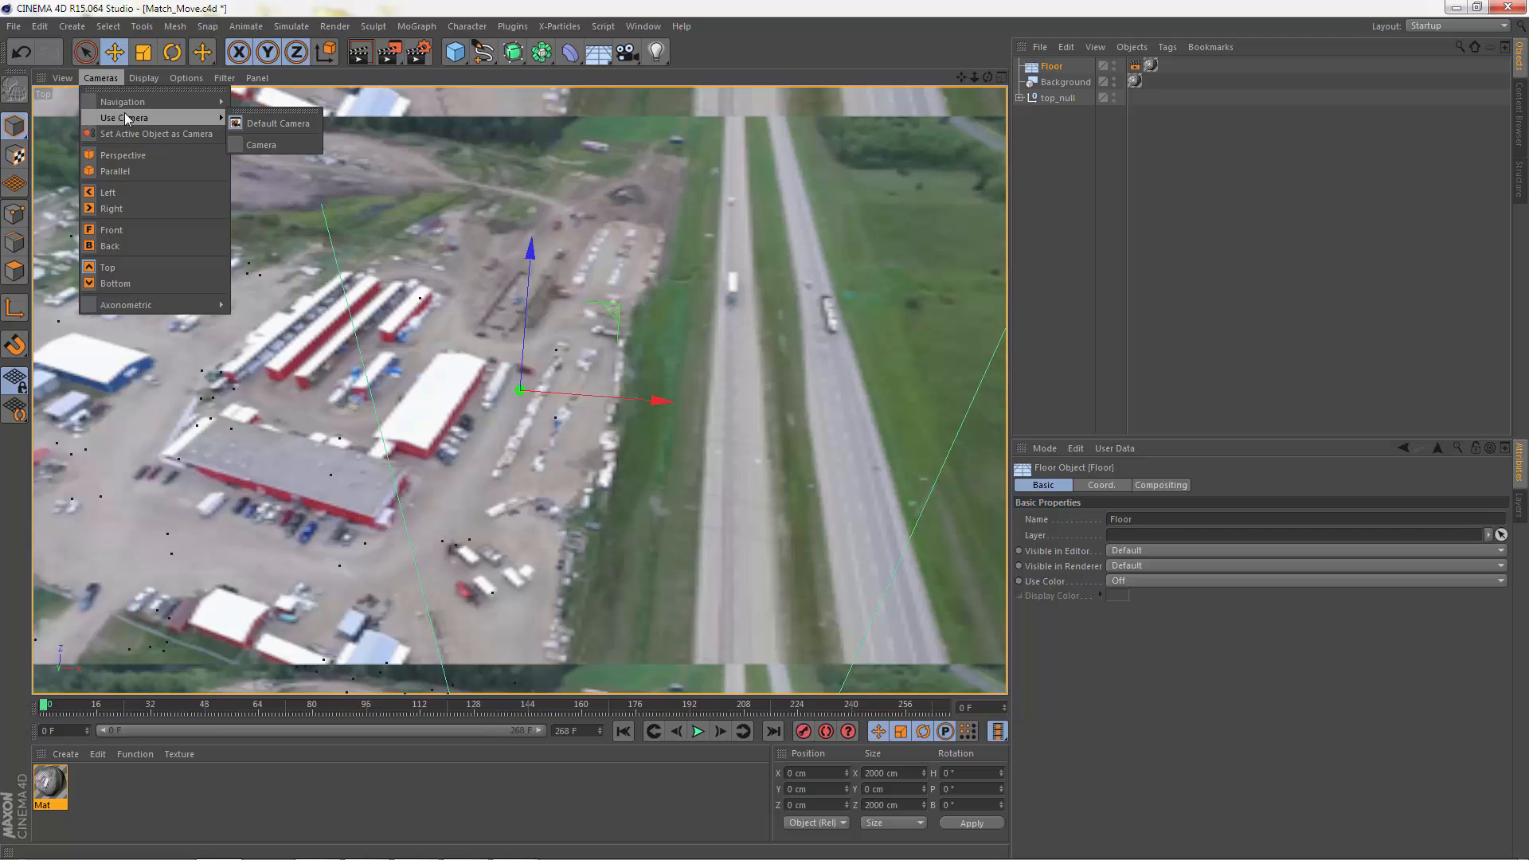
click(252, 122)
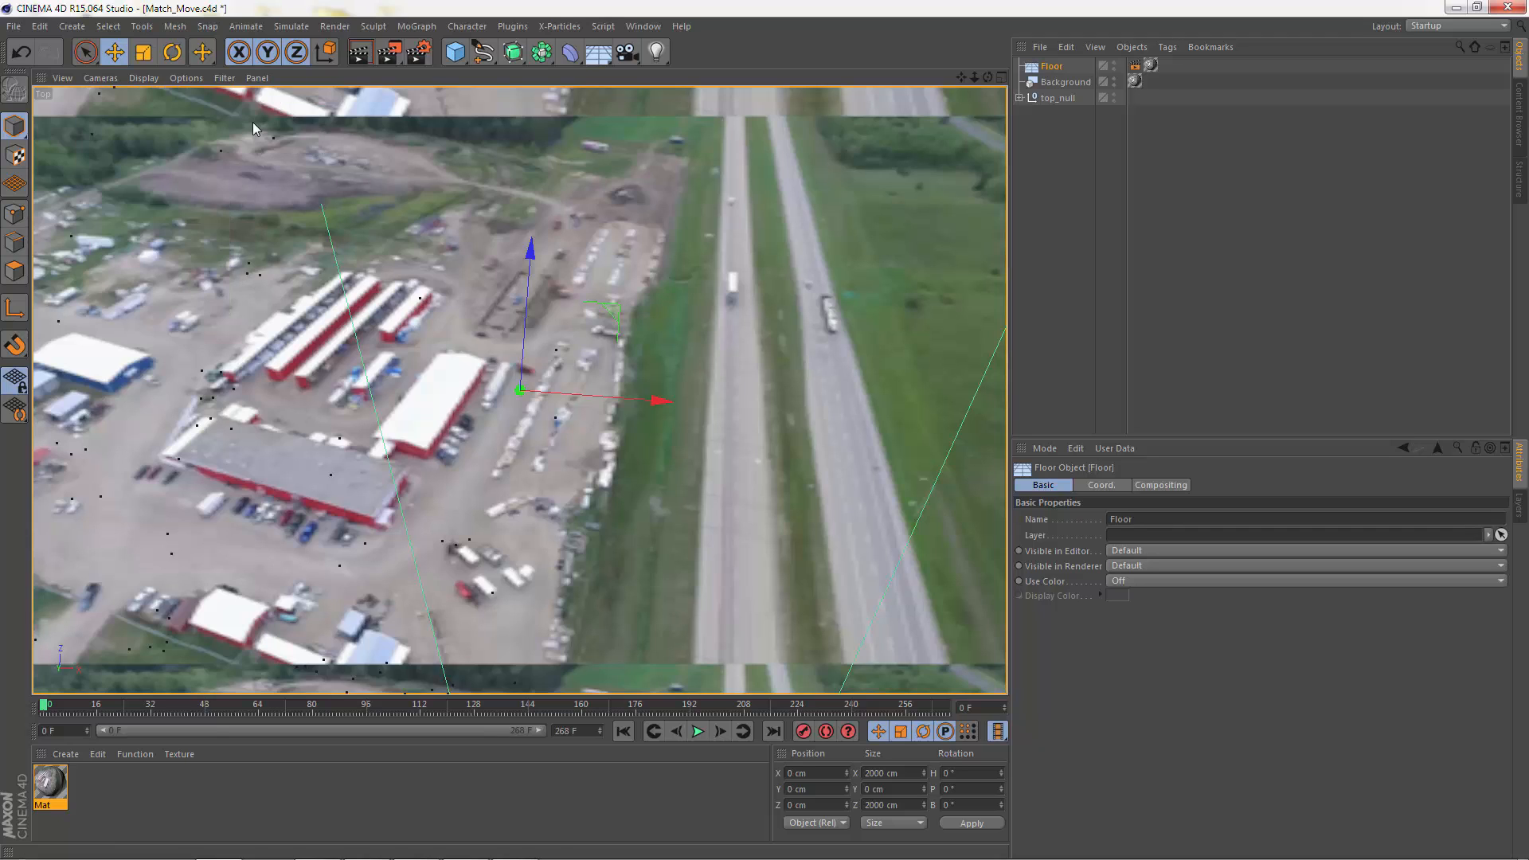
double_click(46, 96)
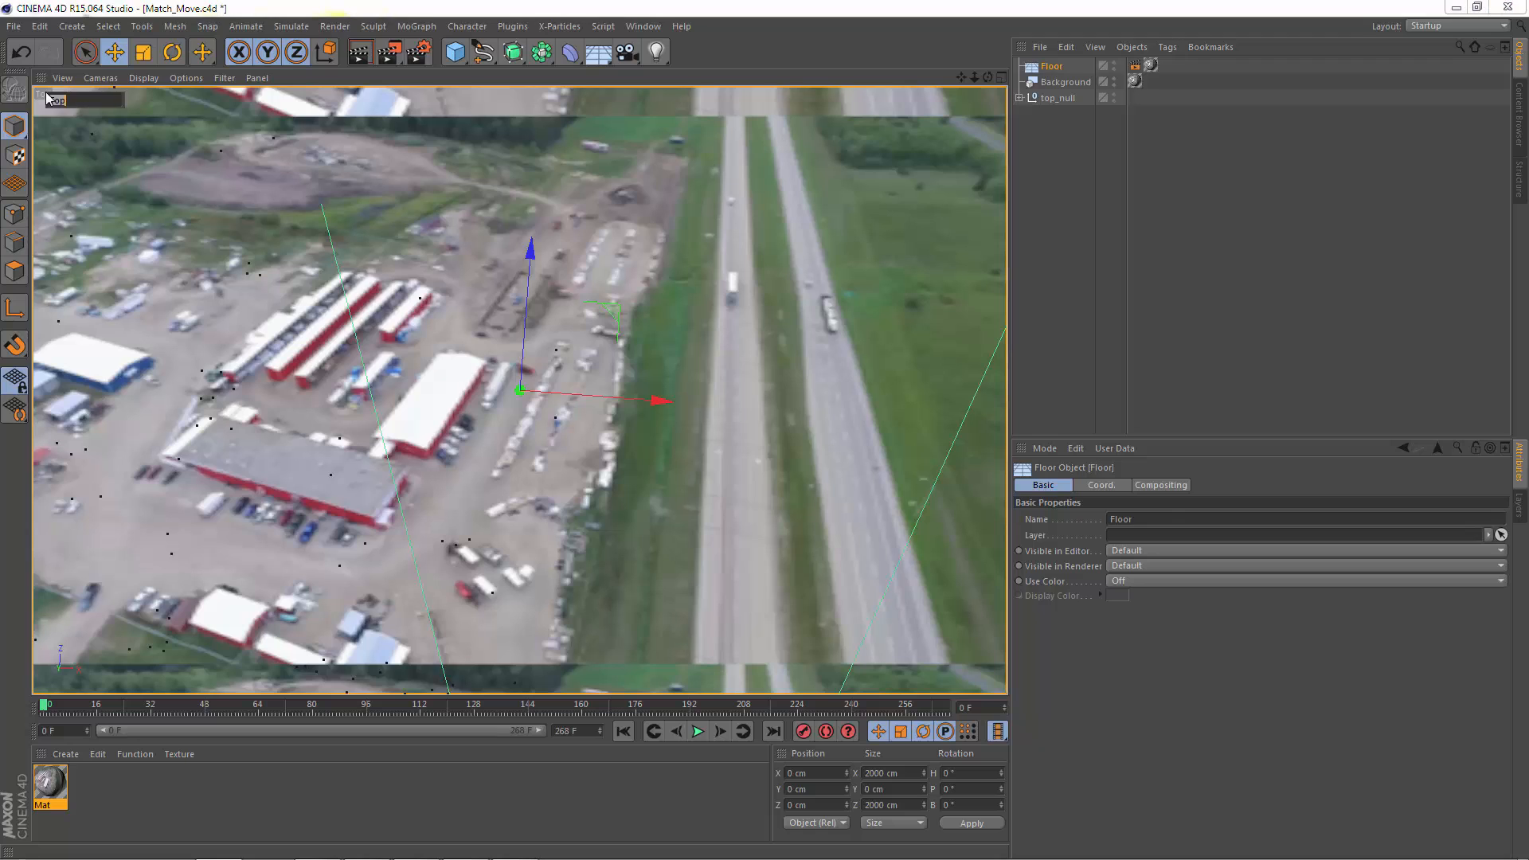
click(158, 105)
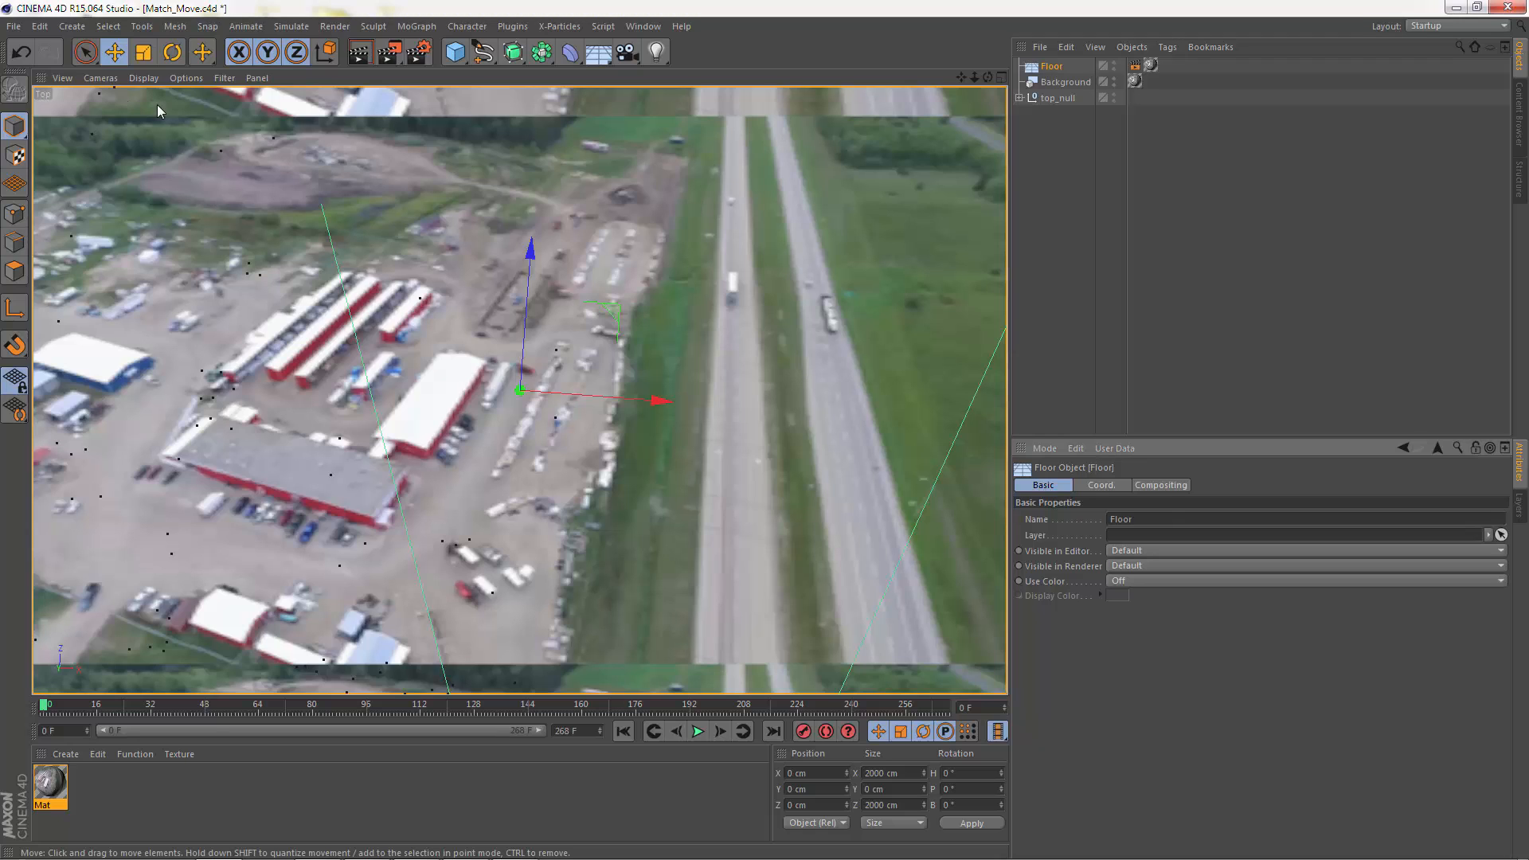
Step: Change the Top view's camera projection to Perspective
click(62, 78)
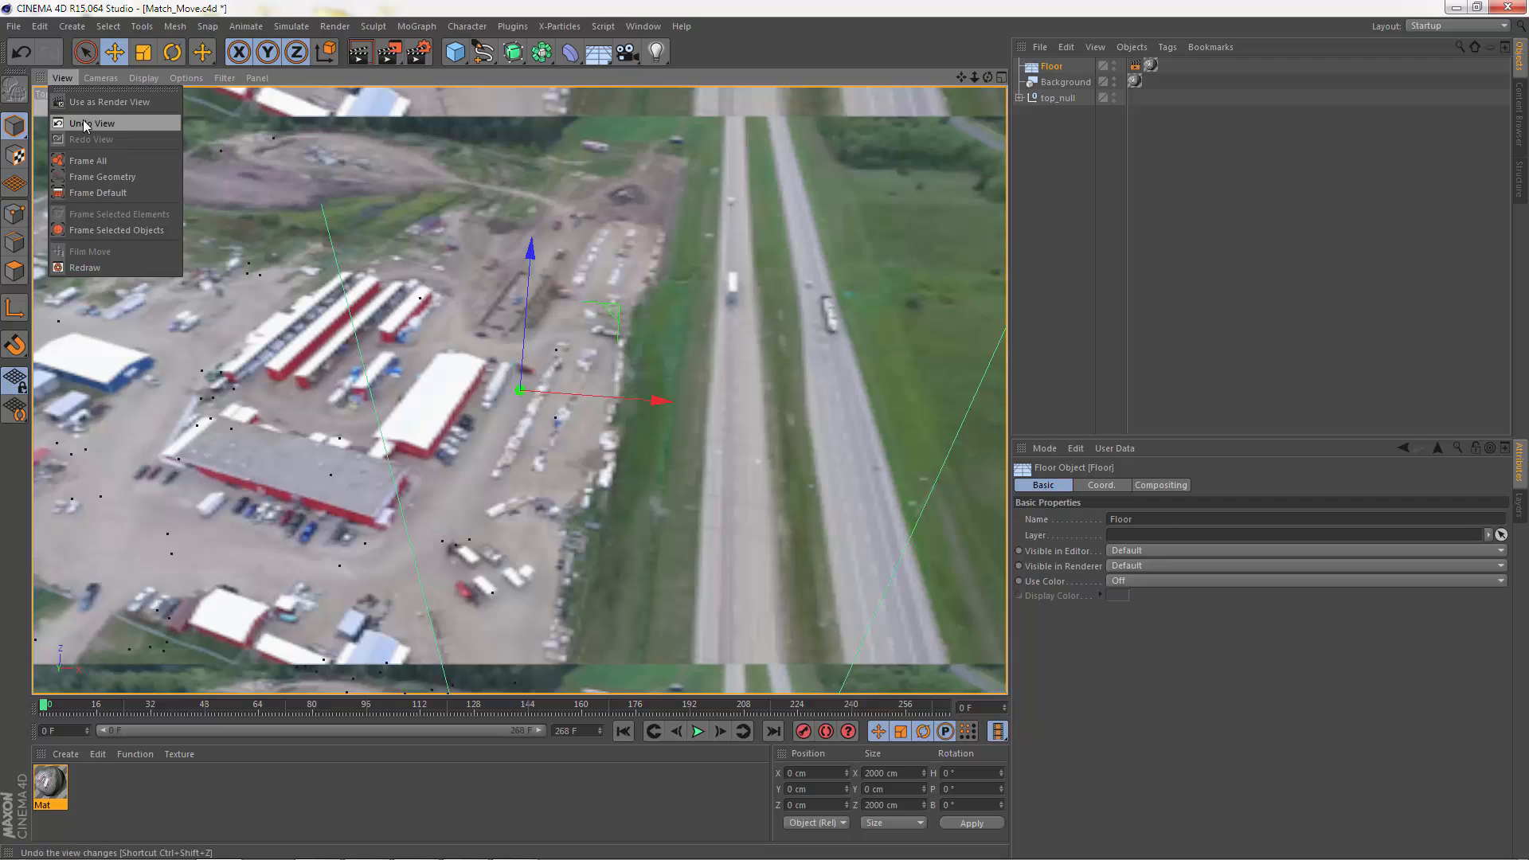
mouse_move(100, 77)
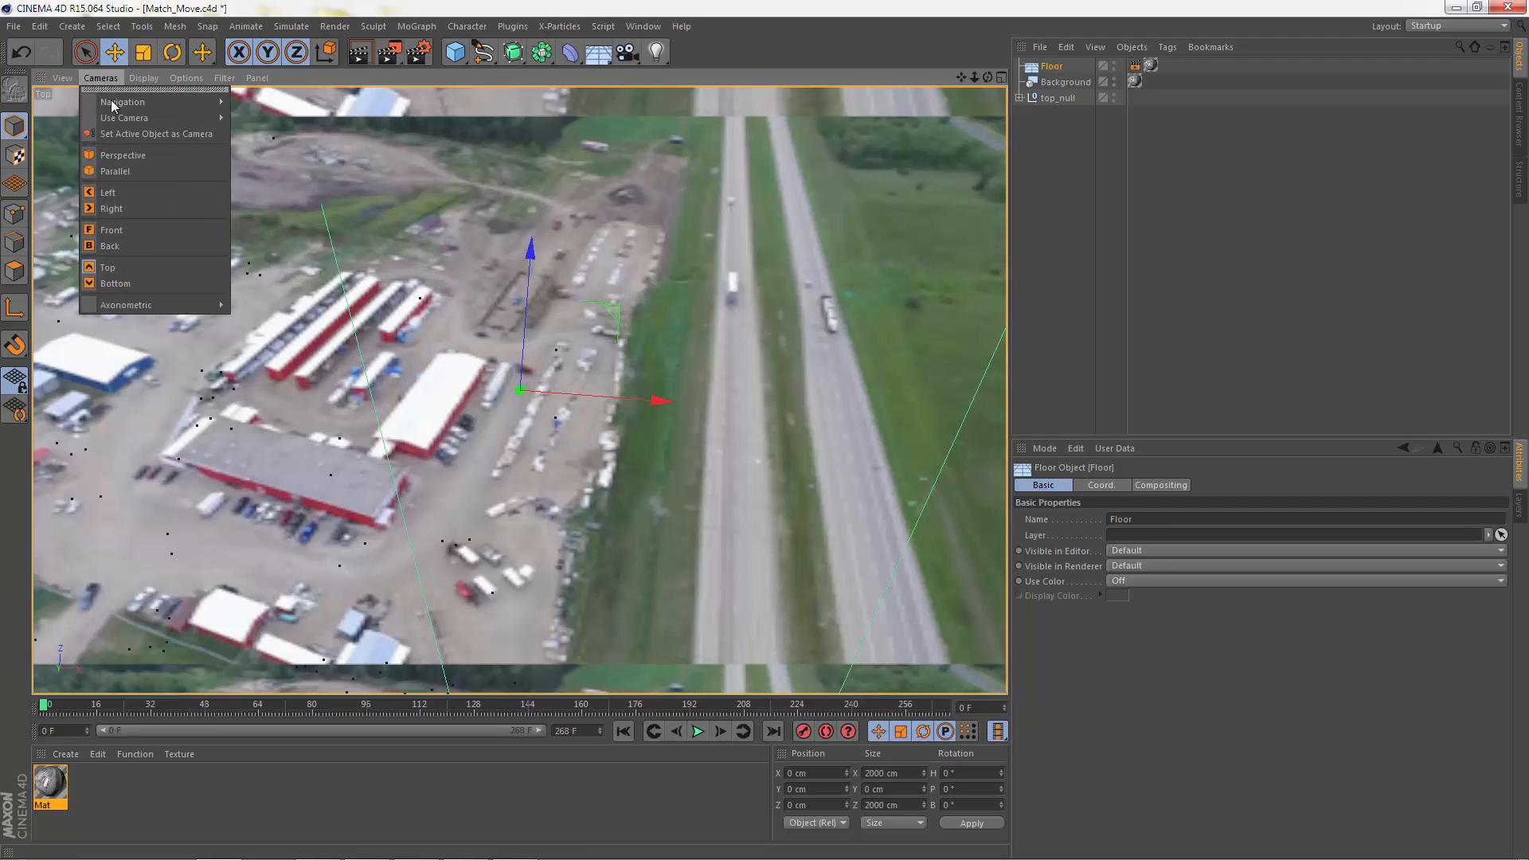
mouse_move(122, 119)
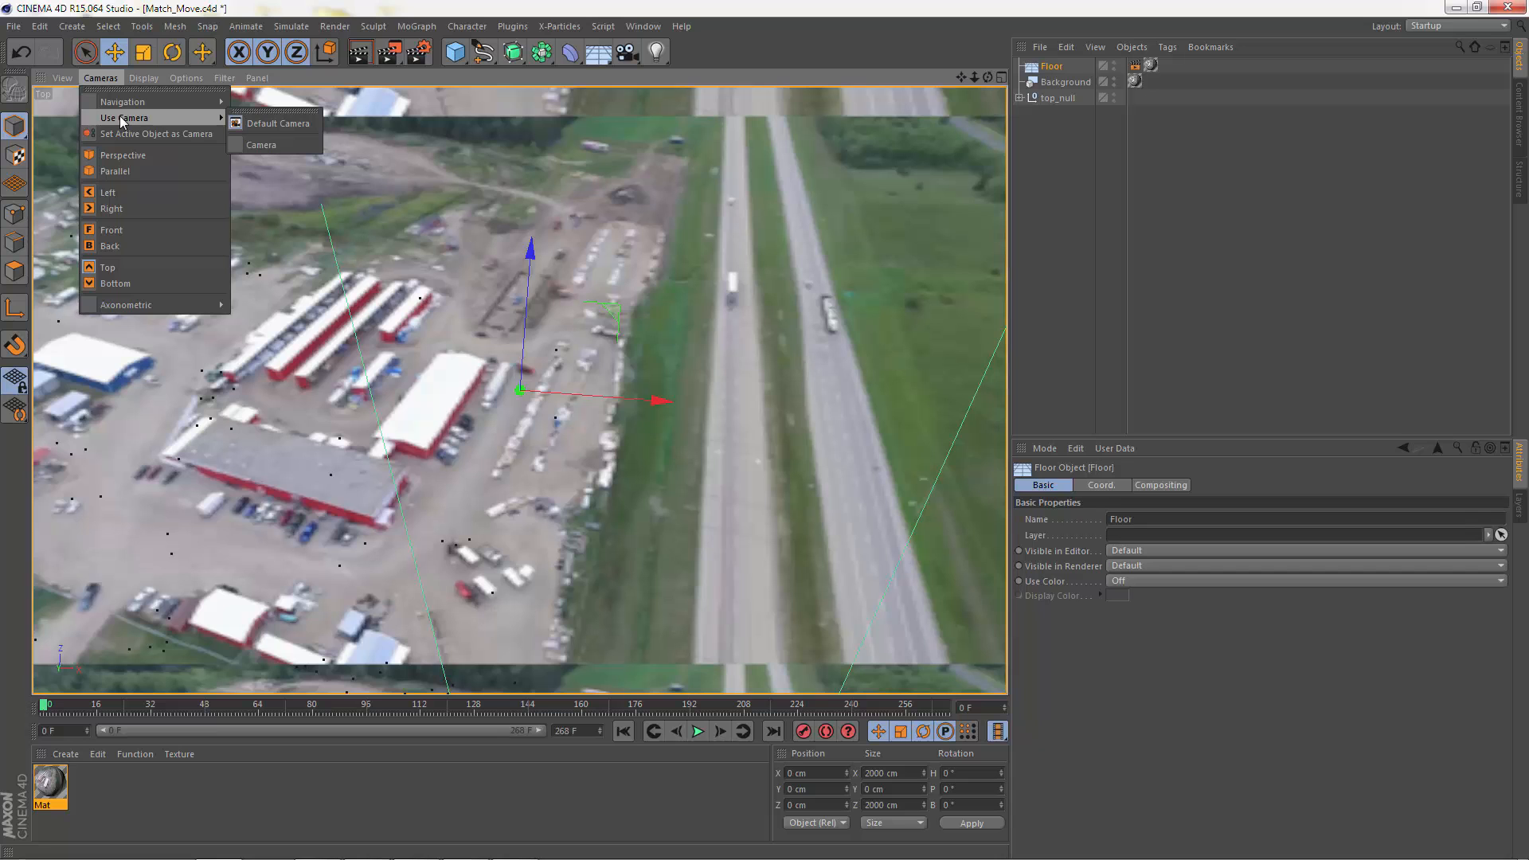
click(122, 153)
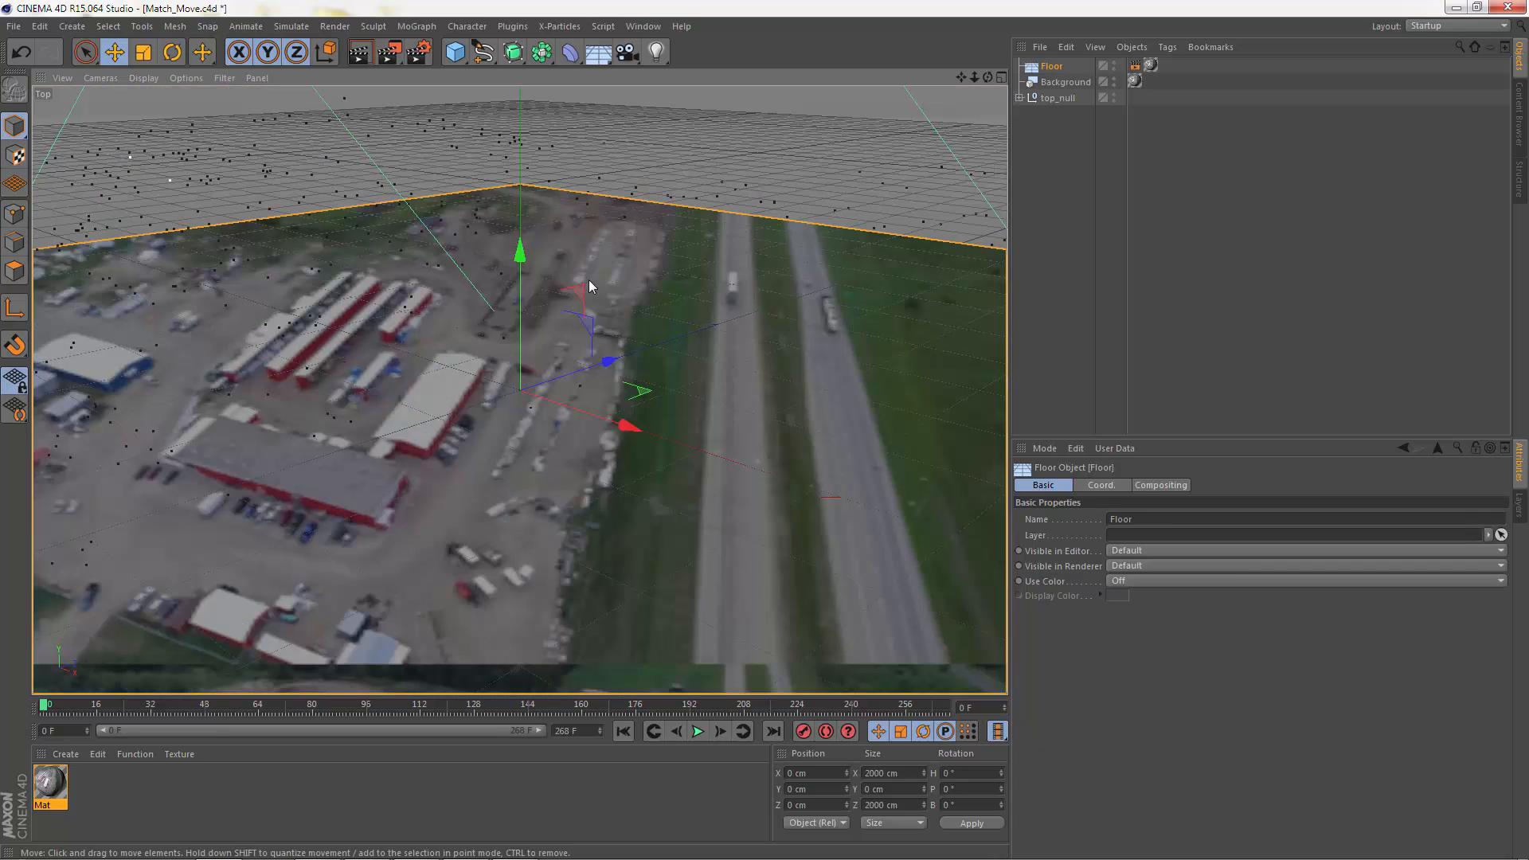
Step: Examine the floor plane, tracked points and camera from several angles, and deselect the Floor
alt+right_drag(799, 231, 515, 242)
alt+drag(774, 238, 618, 253)
alt+right_drag(786, 252, 462, 253)
alt+middle_drag(704, 203, 495, 362)
alt+drag(495, 366, 625, 303)
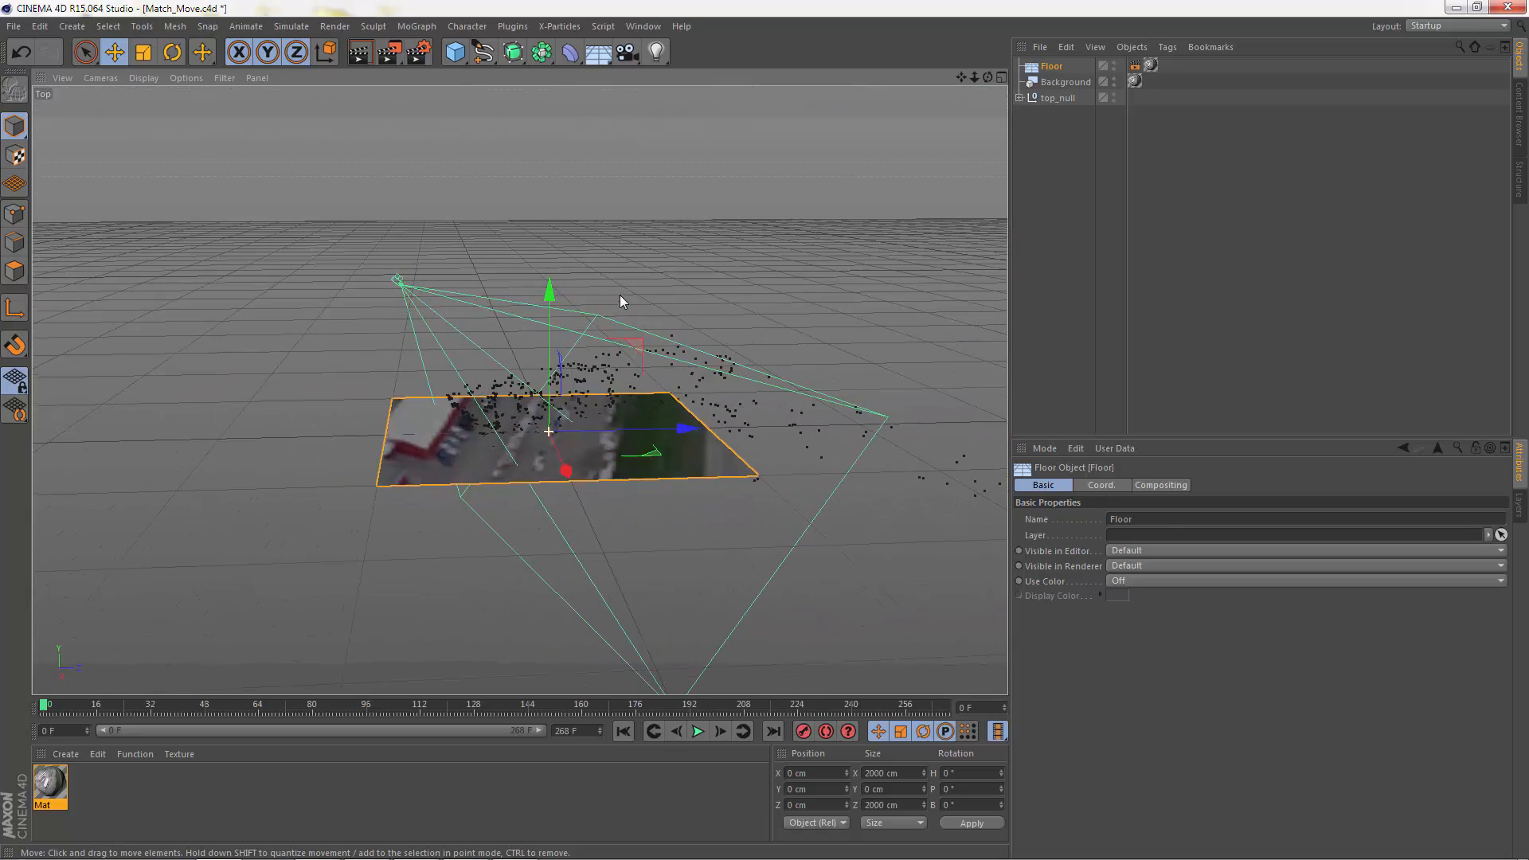
alt+drag(517, 425, 524, 479)
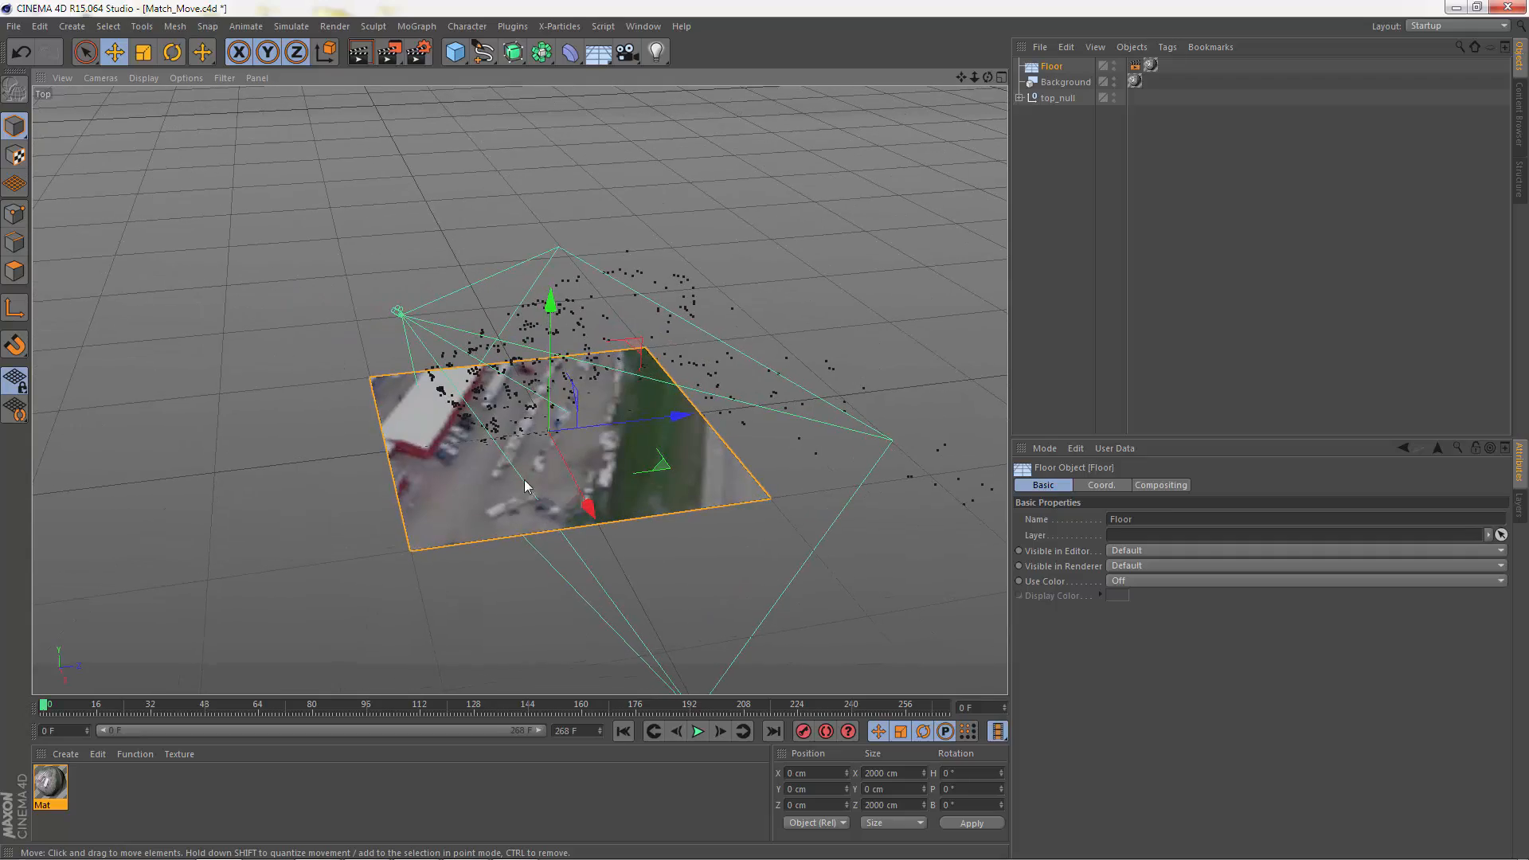
alt+right_drag(465, 434, 622, 441)
alt+drag(622, 442, 478, 378)
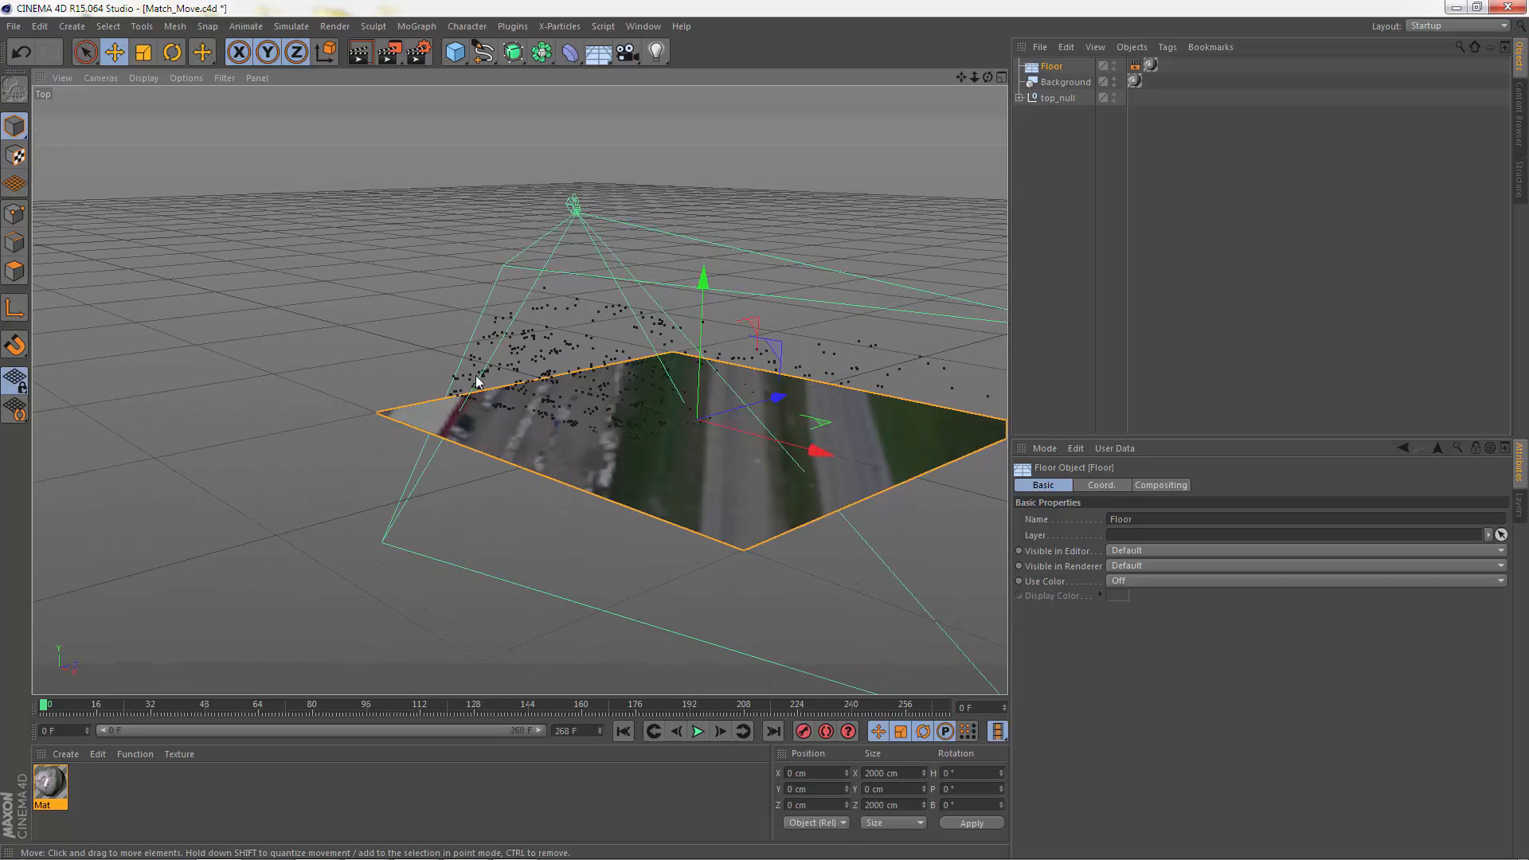
alt+right_drag(570, 390, 901, 392)
alt+middle_drag(794, 396, 620, 399)
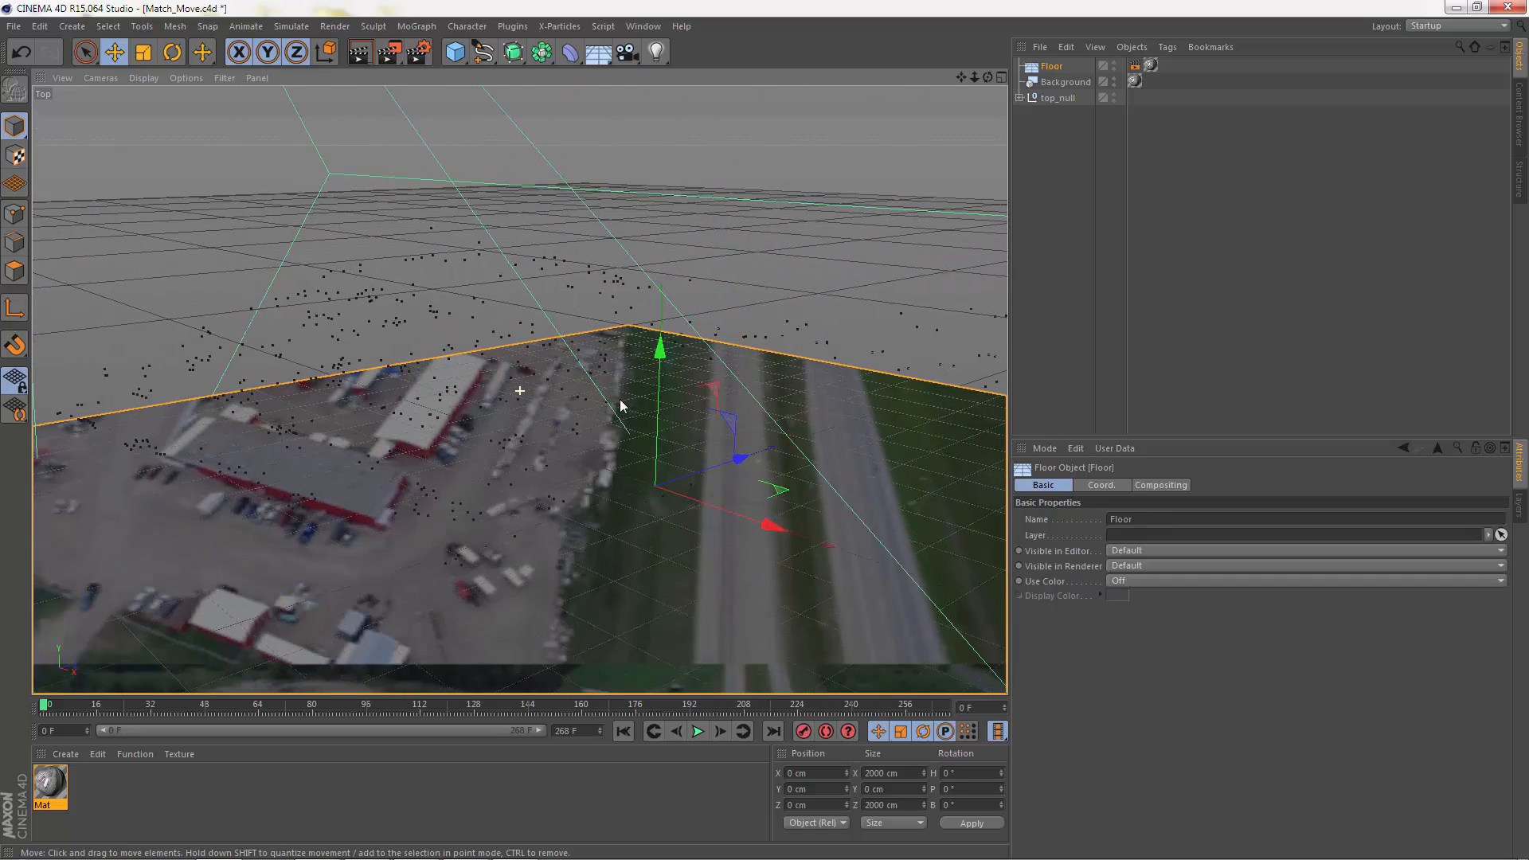
alt+drag(620, 406, 663, 416)
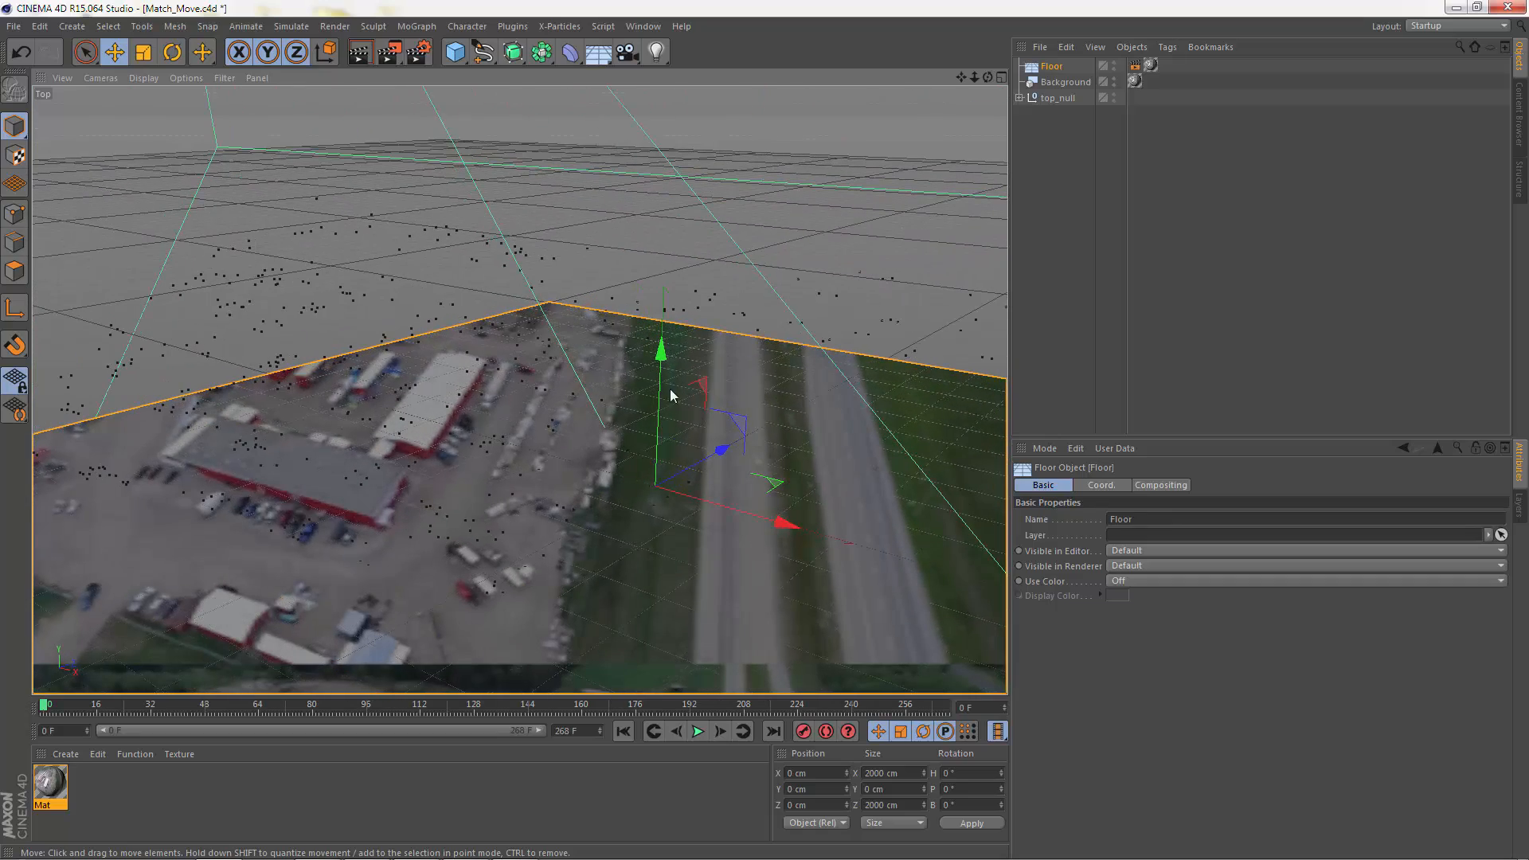
key(v)
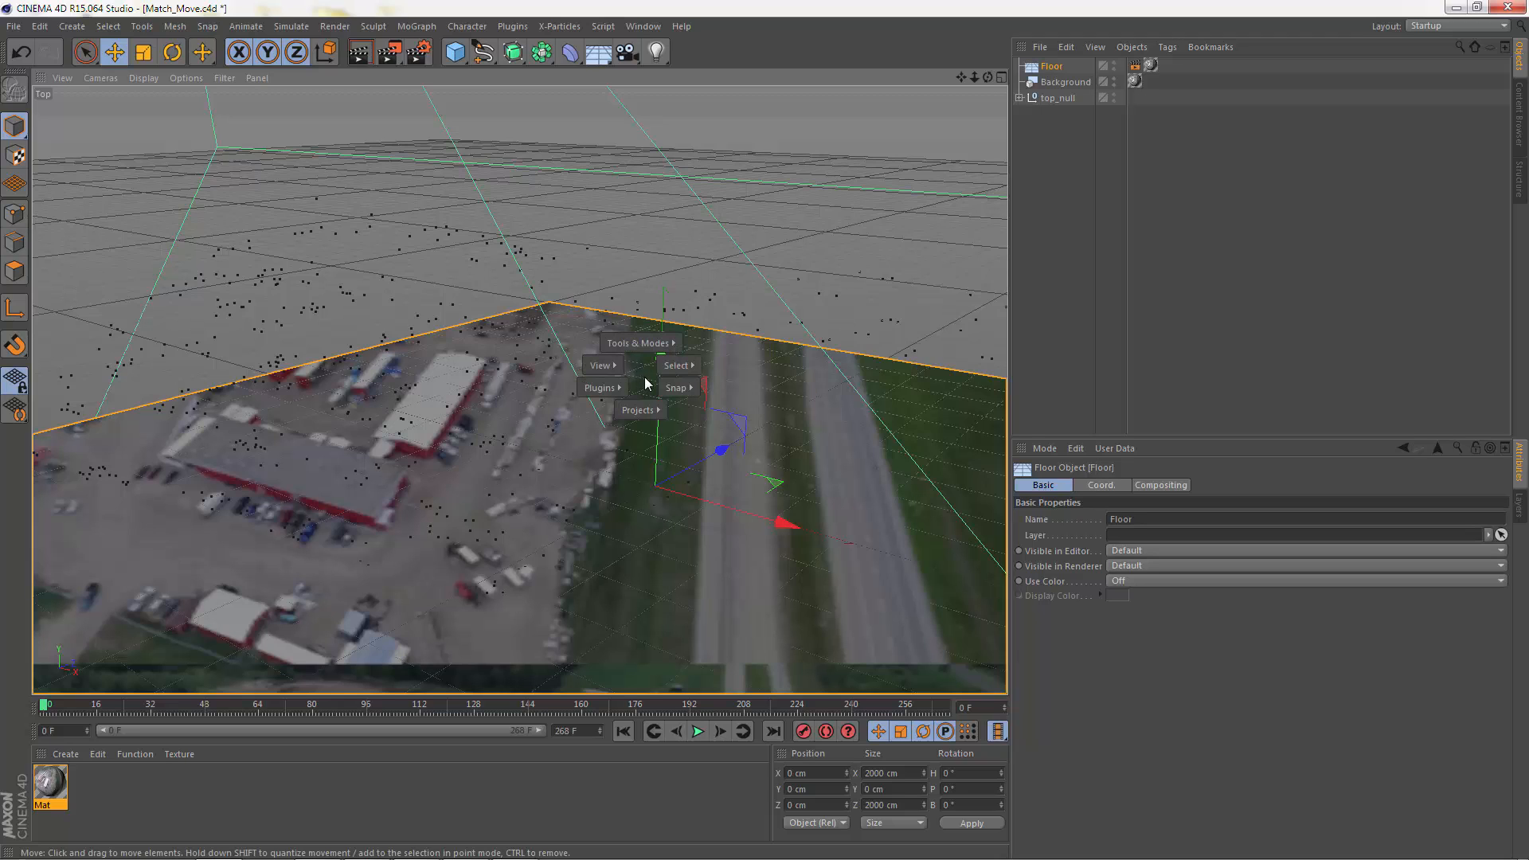
click(1129, 245)
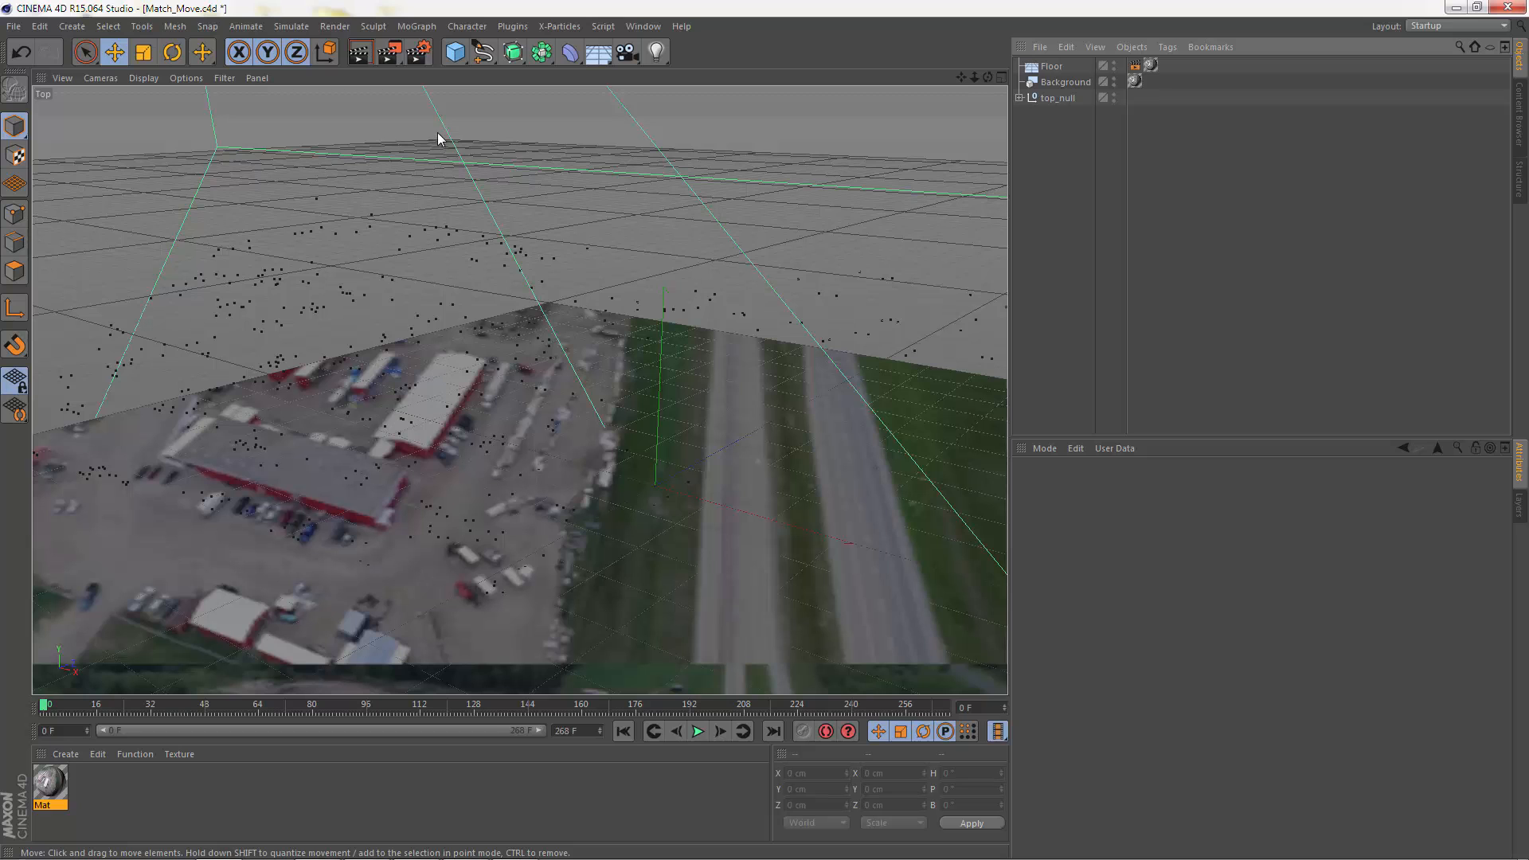
Step: Return to the maximized Perspective view, add a cube, and scale it uniformly to about 66 cm
middle_click(380, 212)
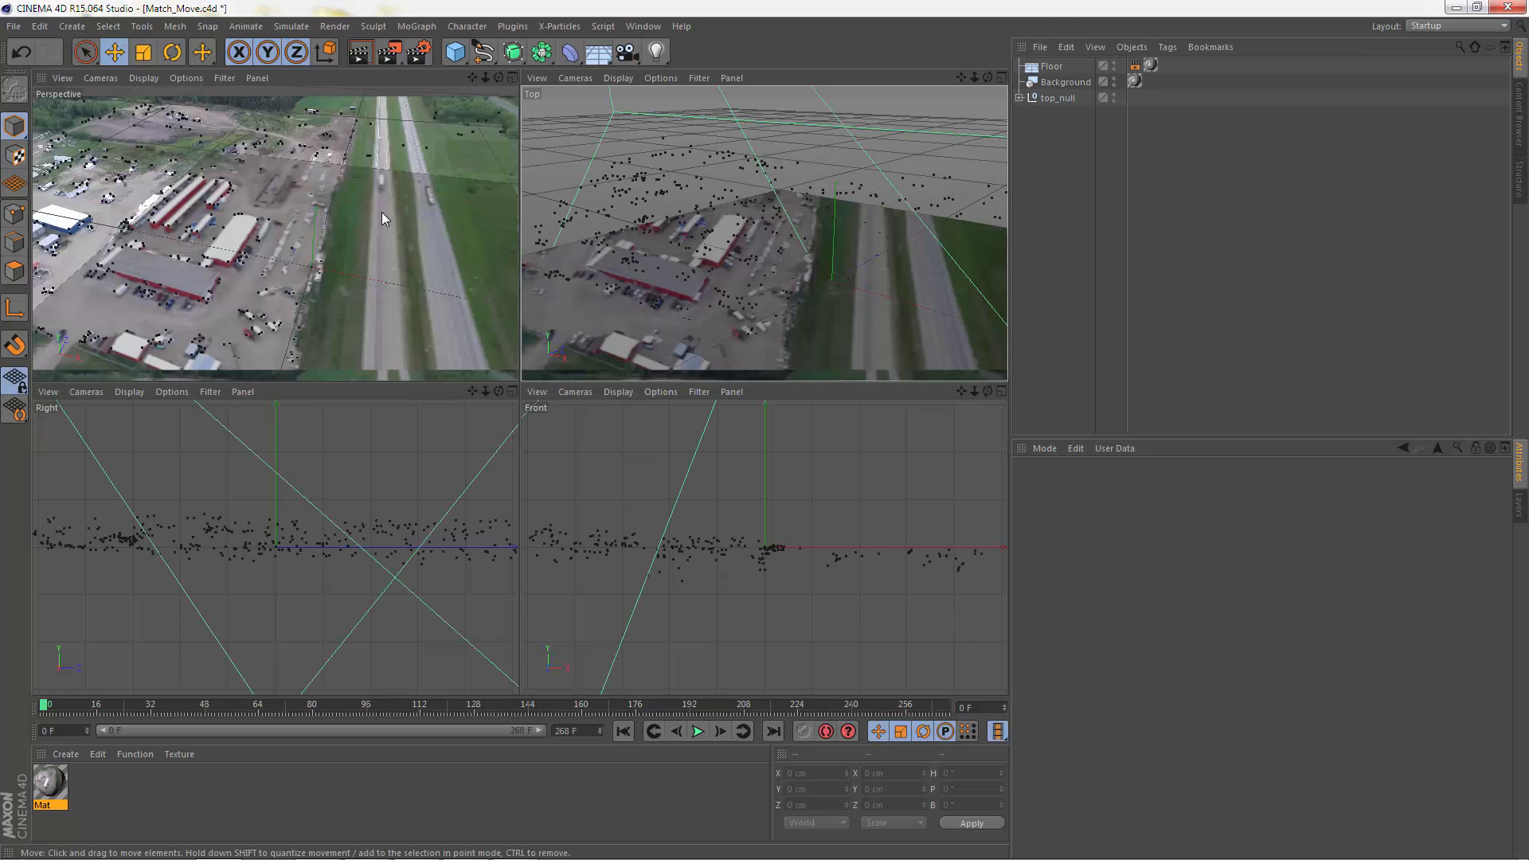
middle_click(310, 211)
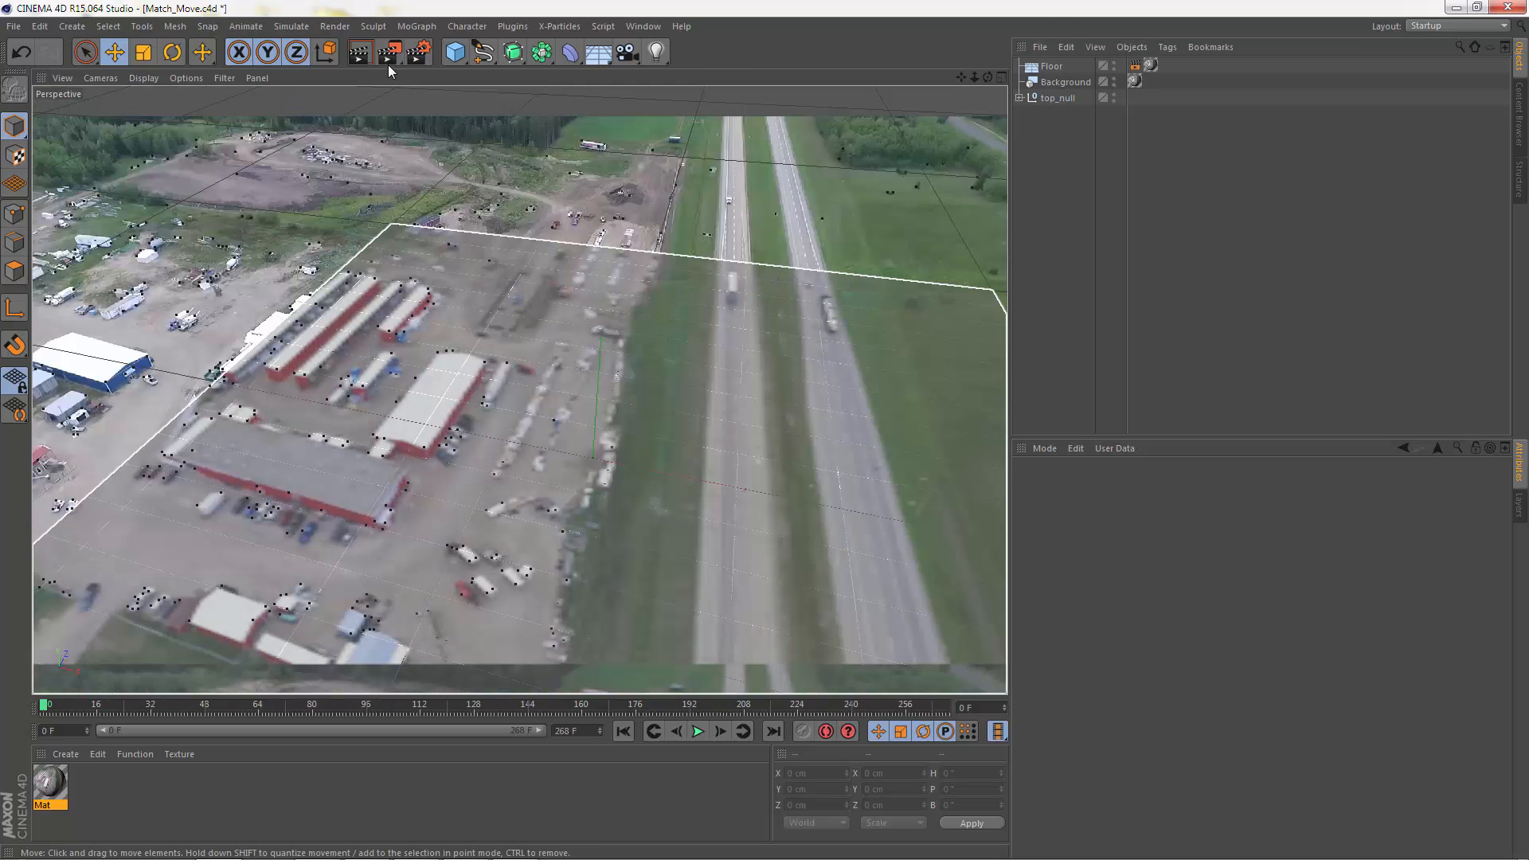
click(455, 52)
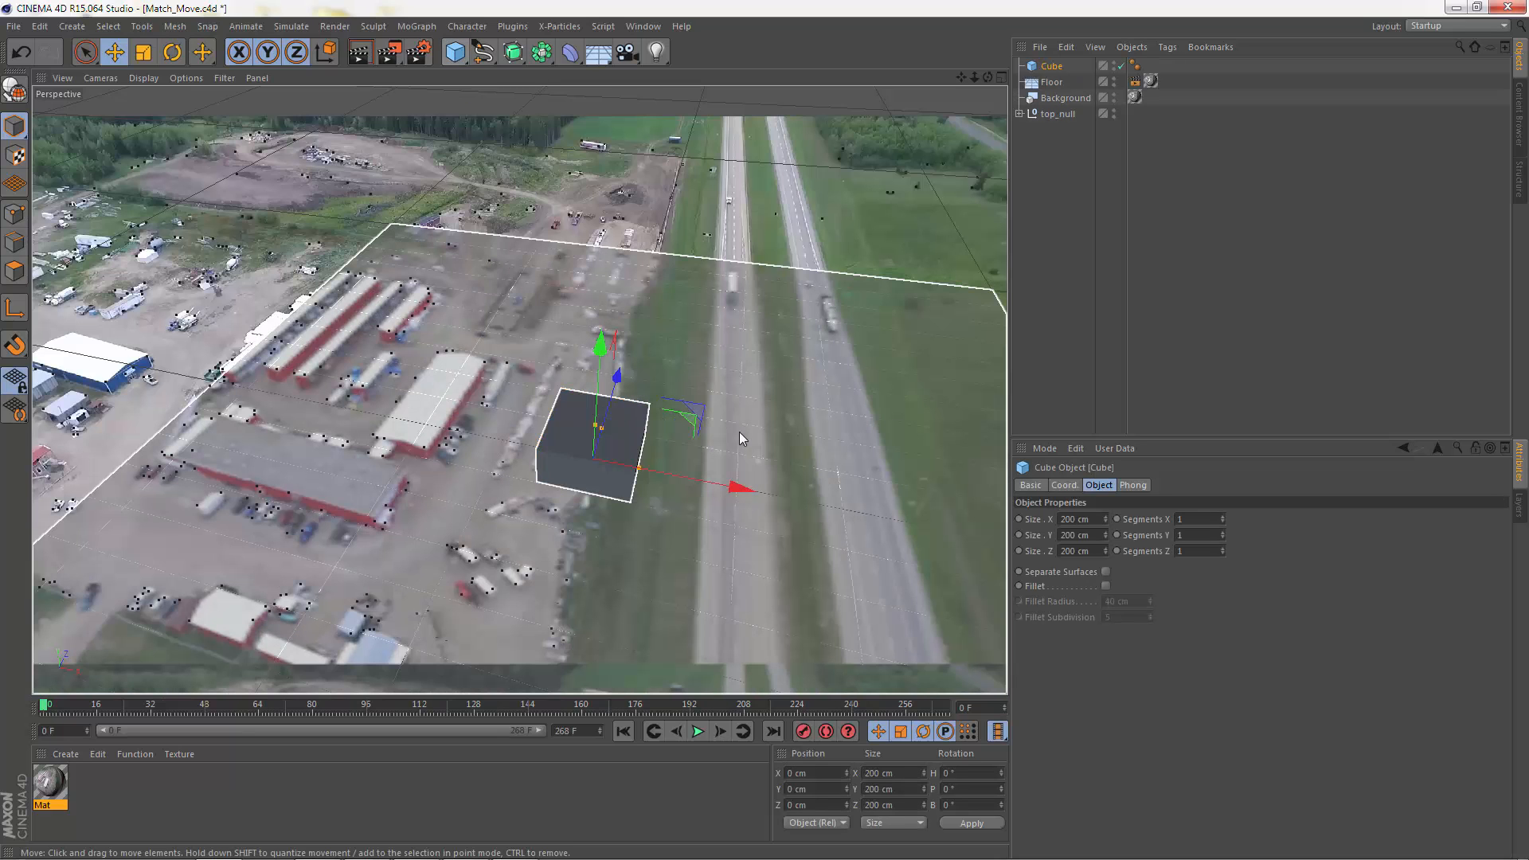
key(t)
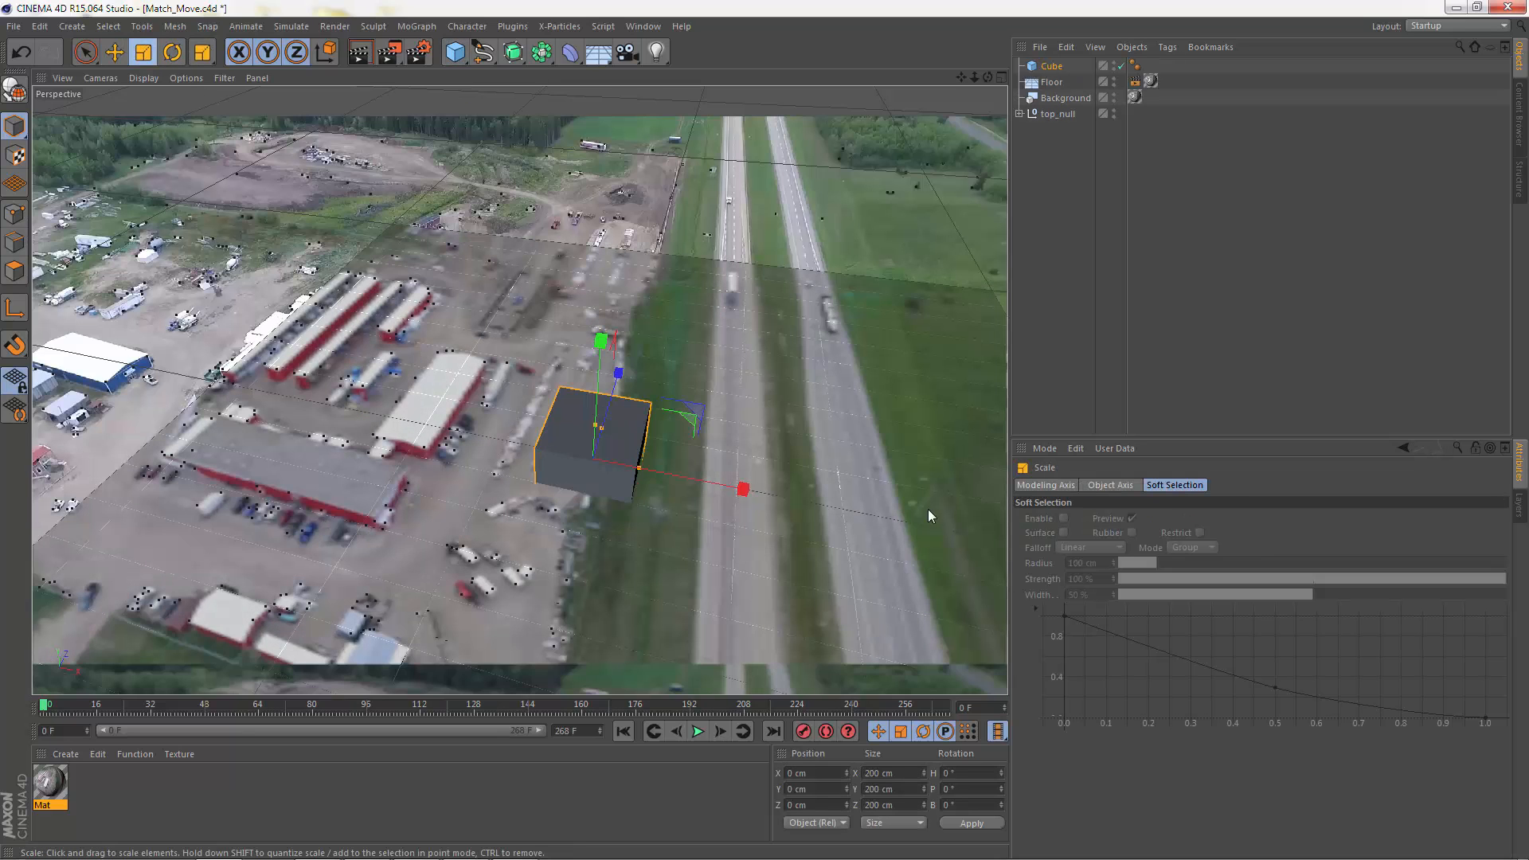
drag(709, 446, 621, 447)
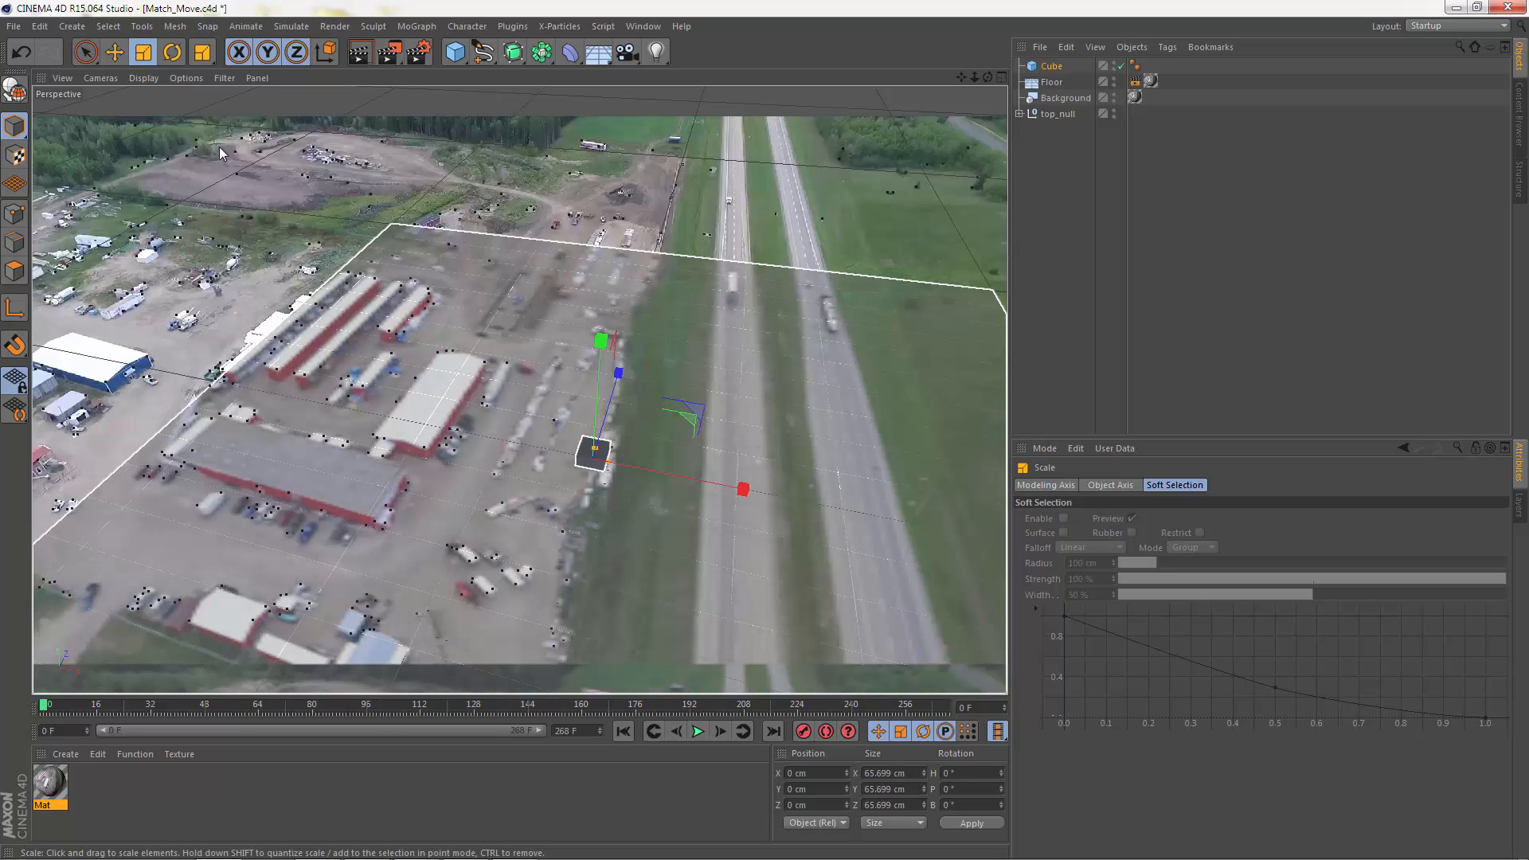
Step: Move the cube into the dirt yard beyond the red buildings, at about X -363 cm and Z 578 cm
click(115, 60)
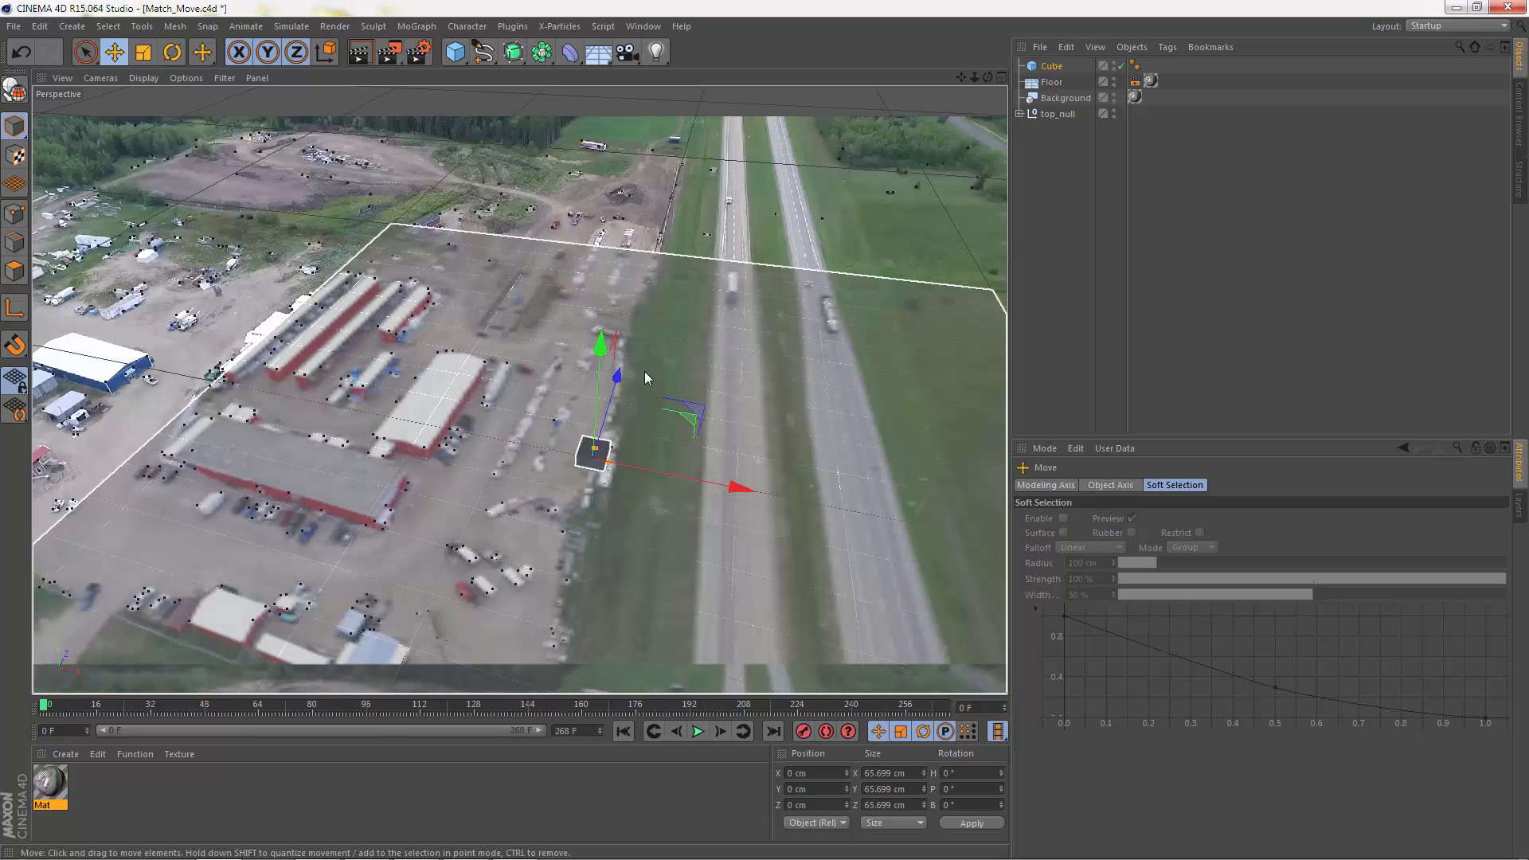
drag(618, 377, 651, 261)
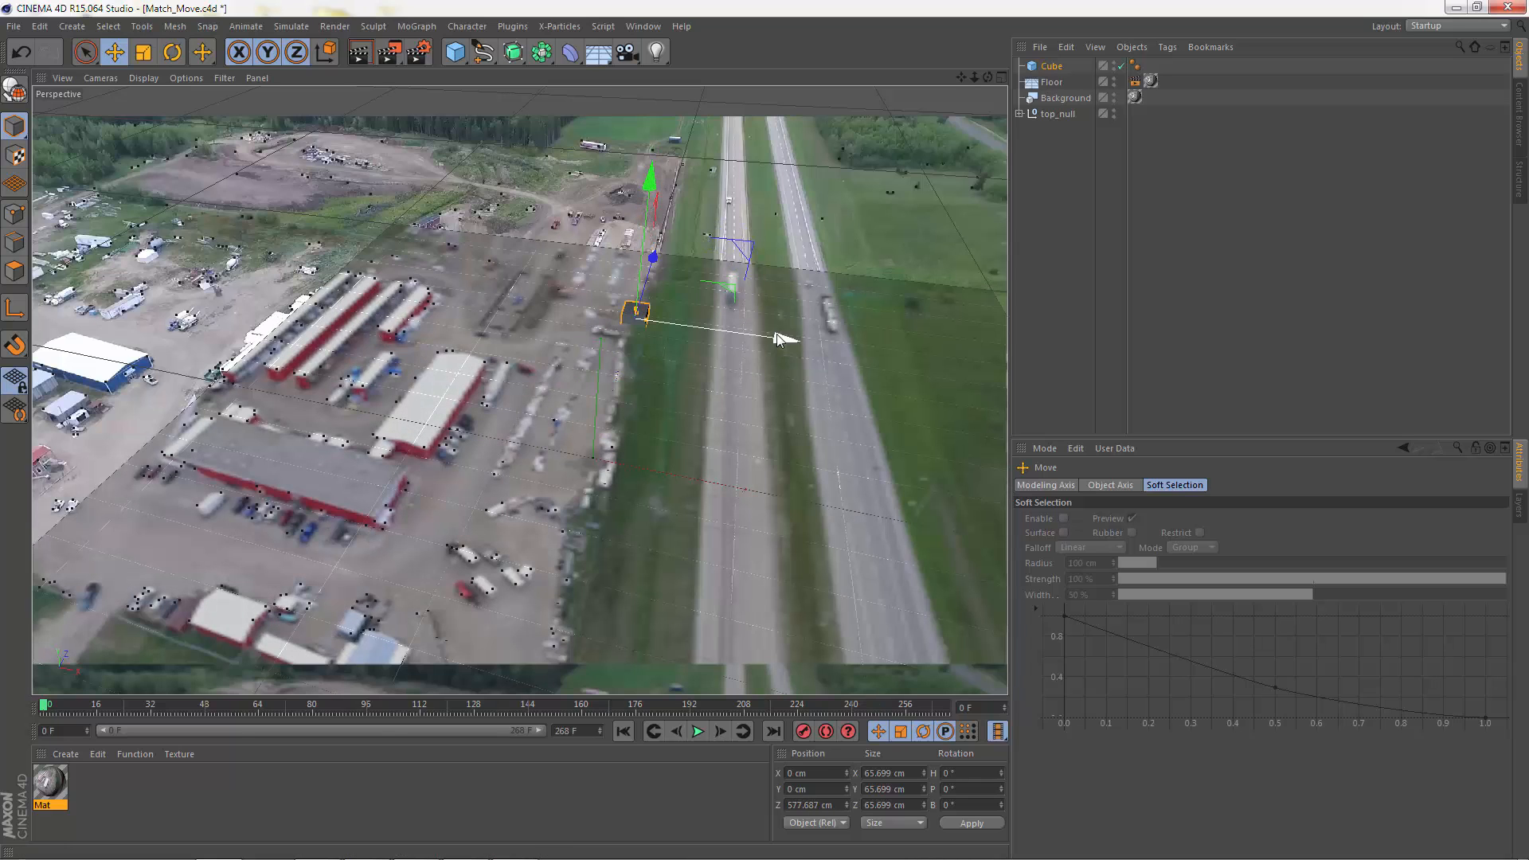
drag(772, 334, 657, 318)
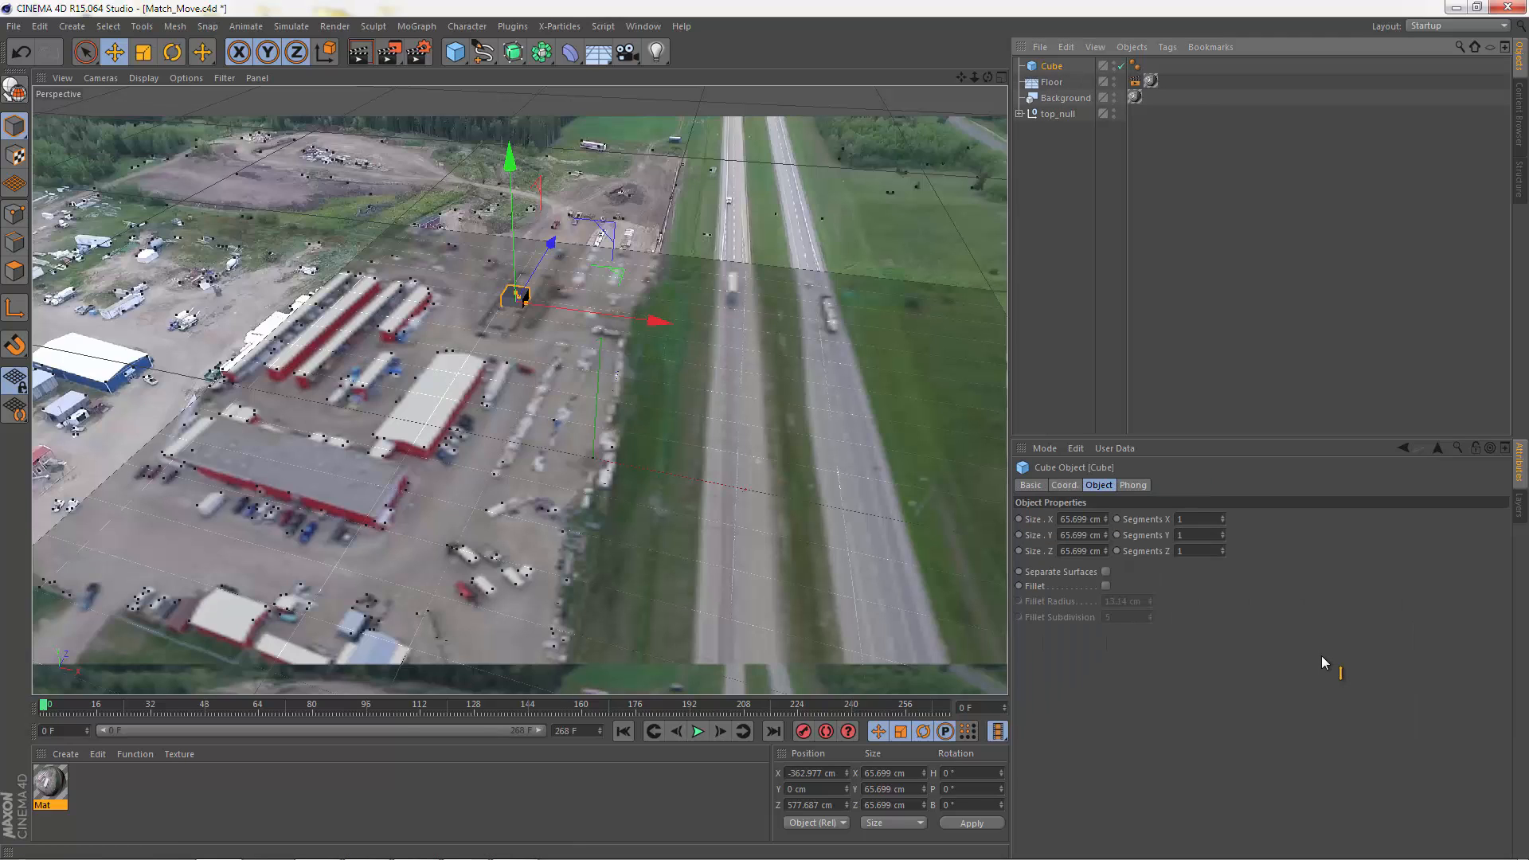
Step: Set the cube's segments to 2 in X, Y and Z, and convert it to an editable polygon object
click(1321, 655)
text(2)
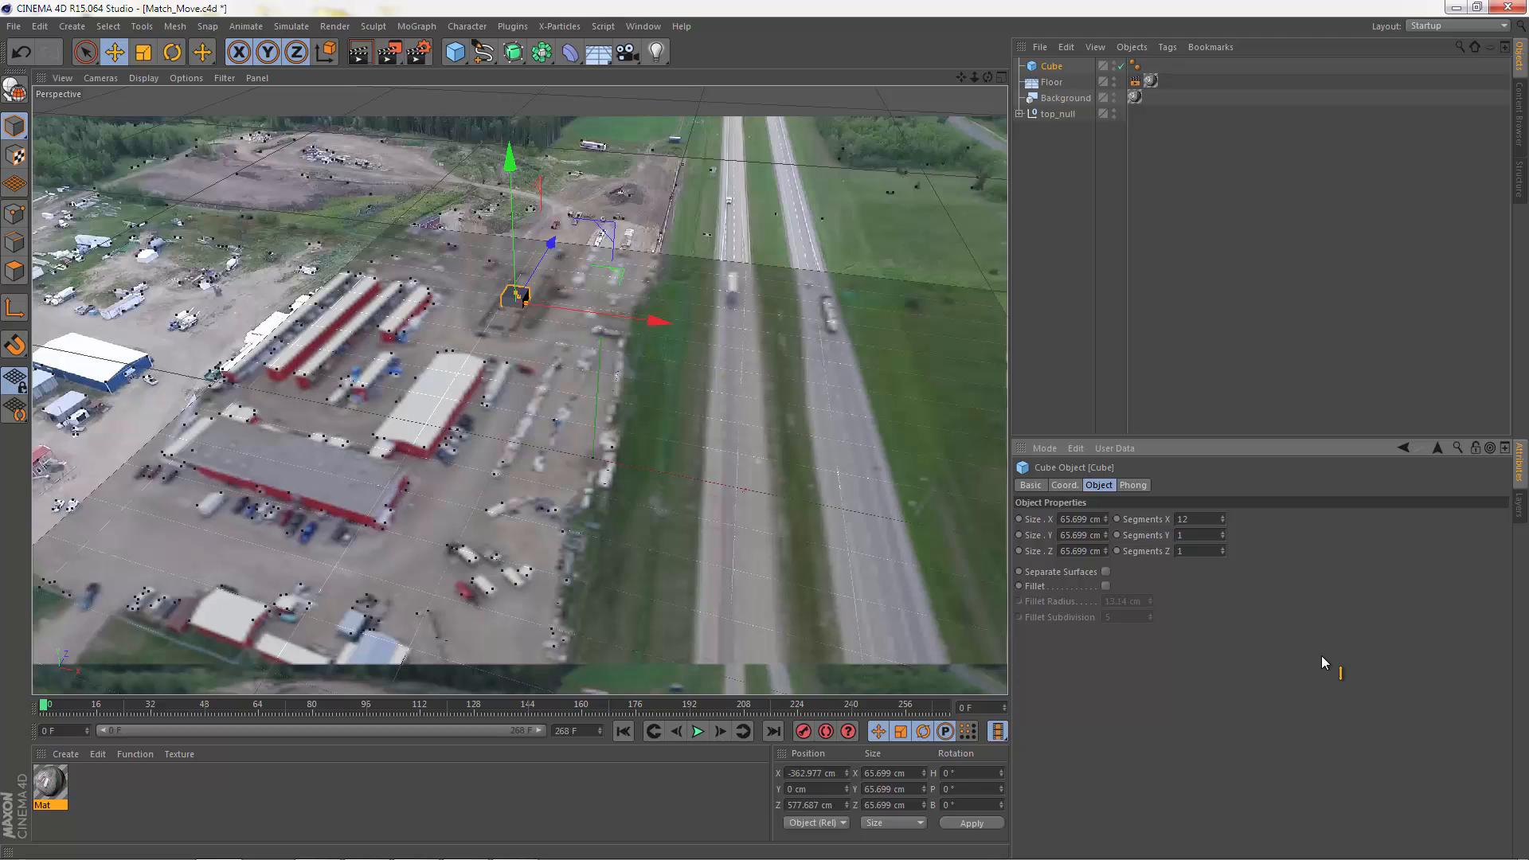
key(ctrl+a)
text(2)
key(Tab)
text(2)
key(Tab)
text(2)
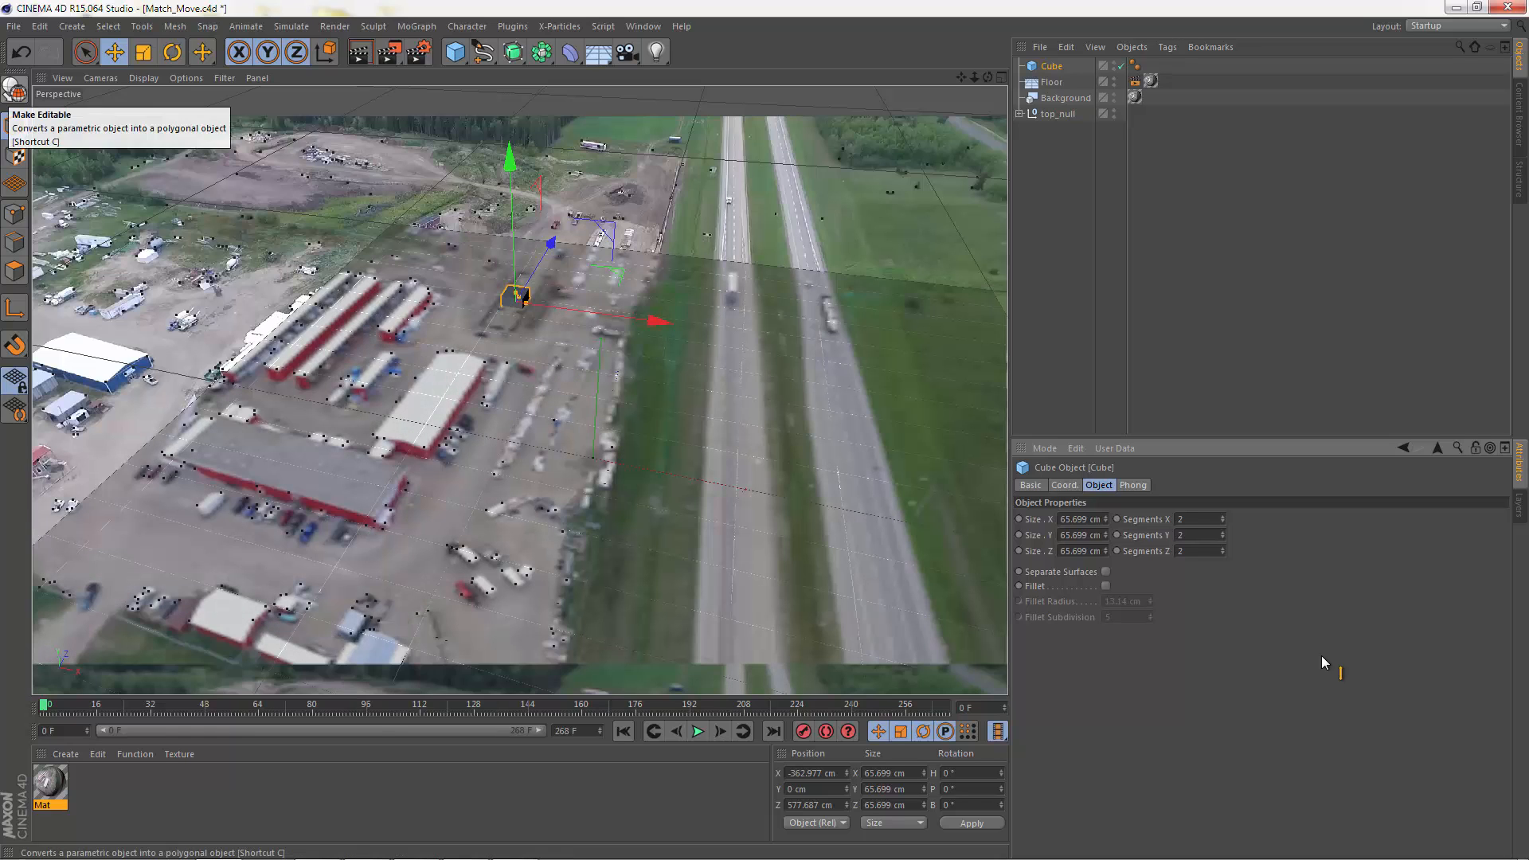
key(c)
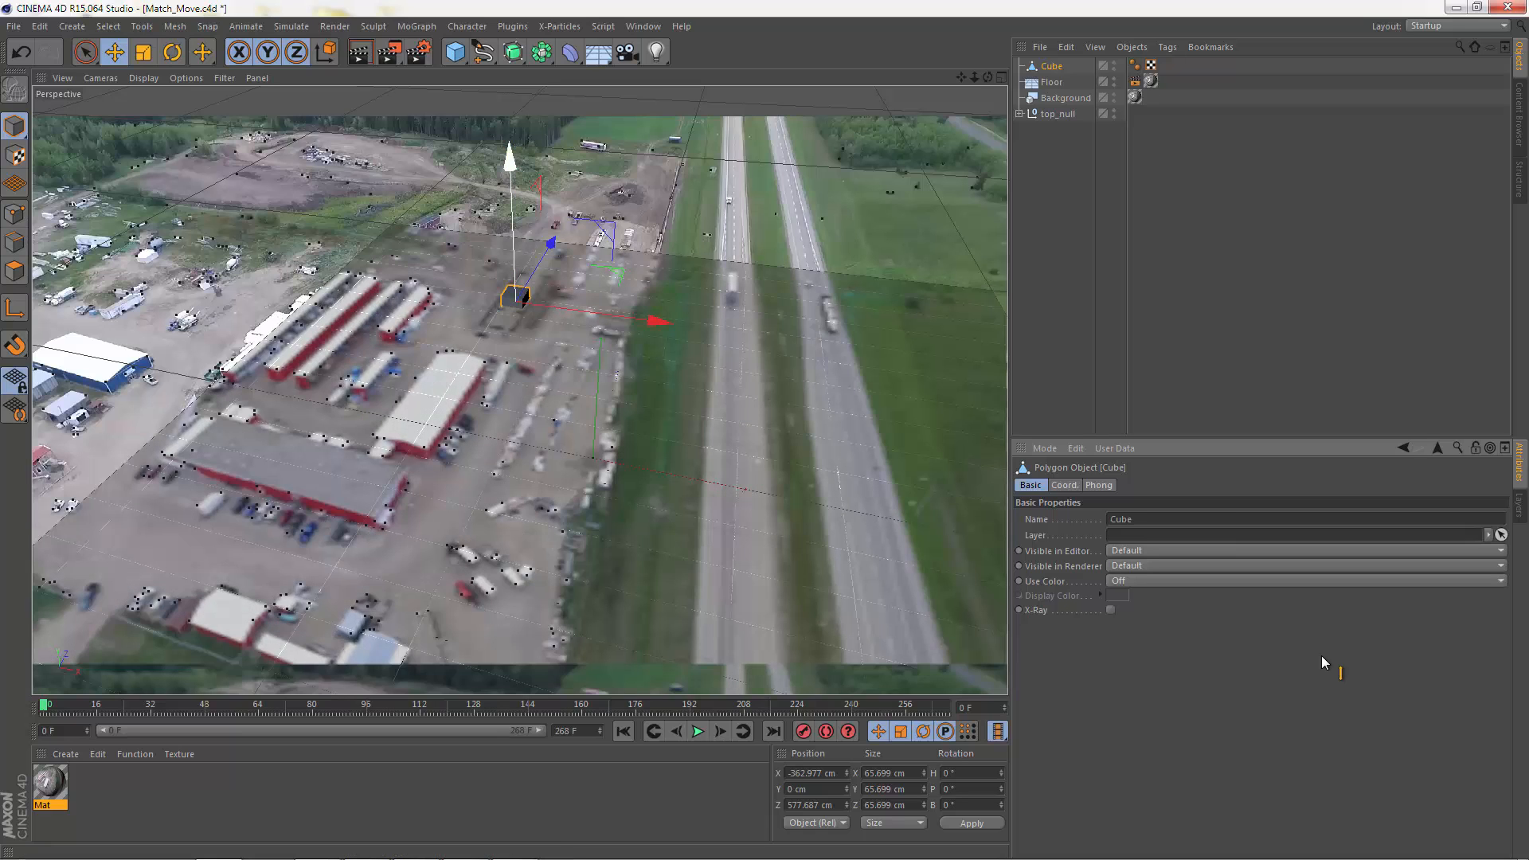
Step: Raise the cube to about 25 cm in Y and inspect its placement on the floor from the Top view's free angle
drag(510, 159, 509, 152)
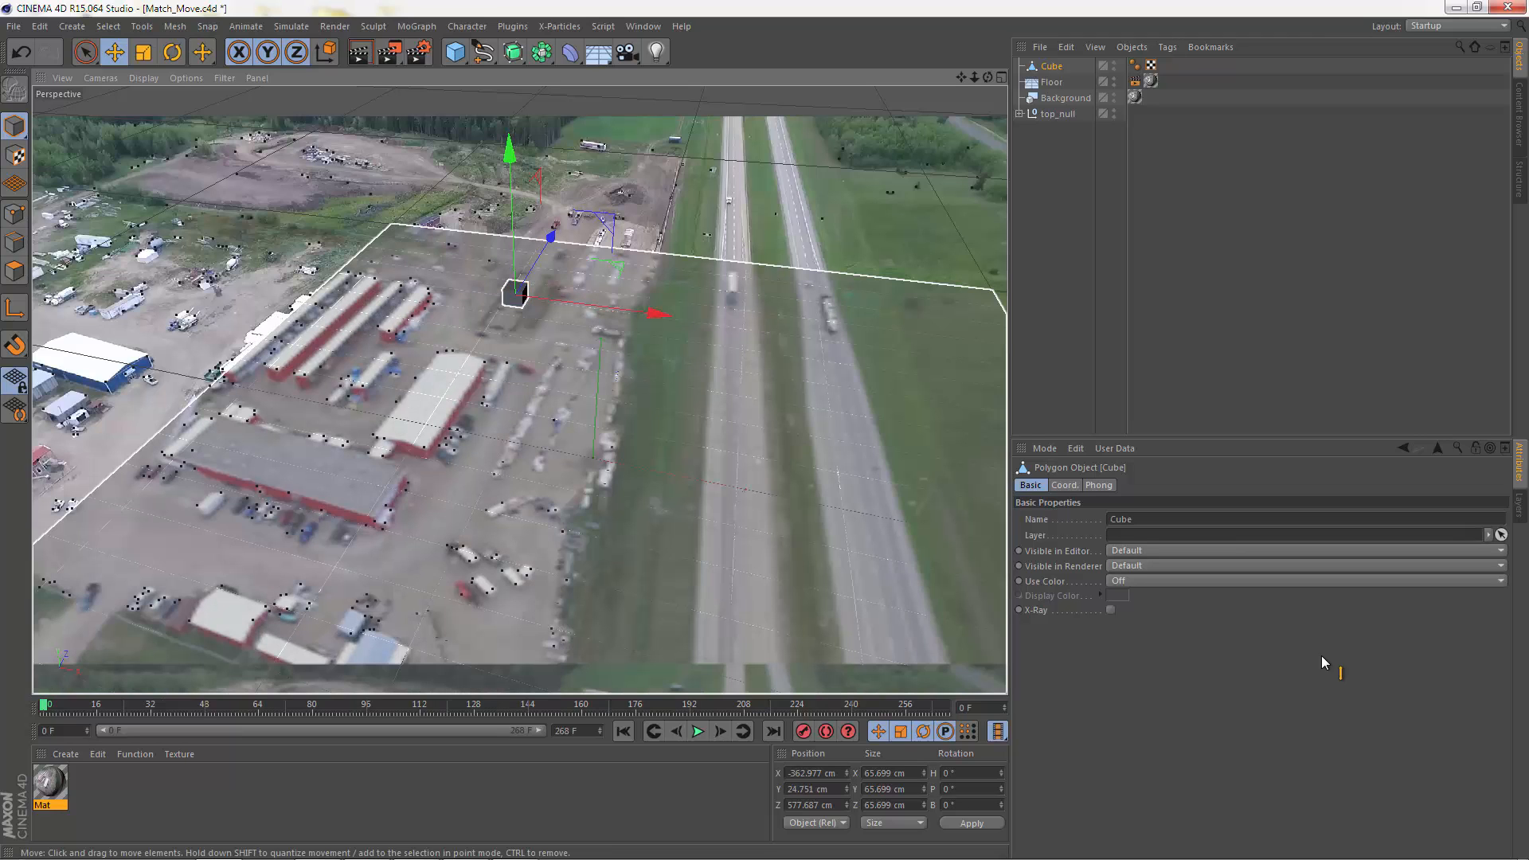
key(F5)
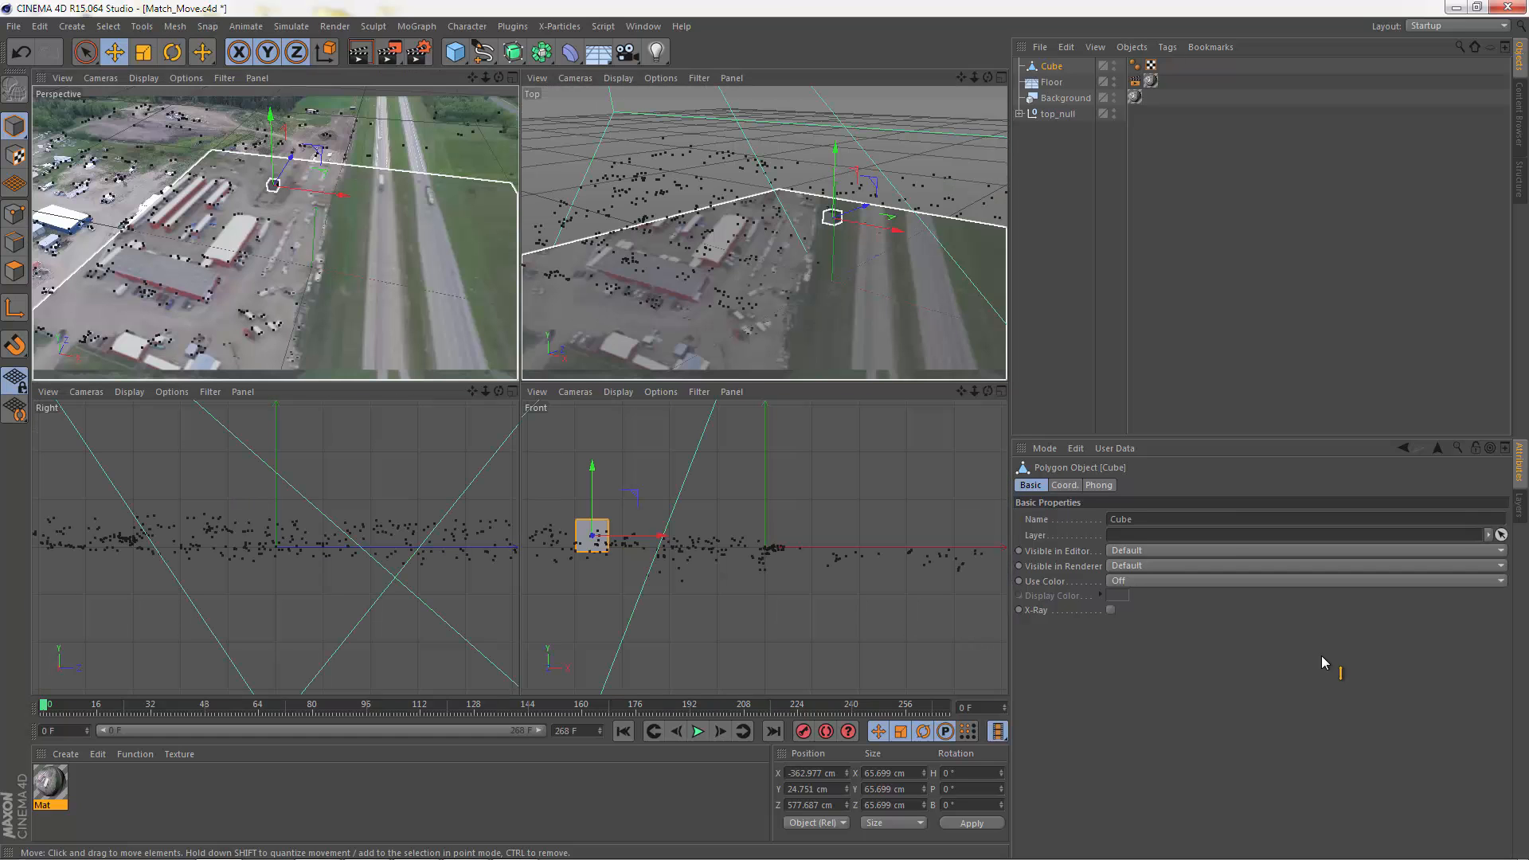
key(F3)
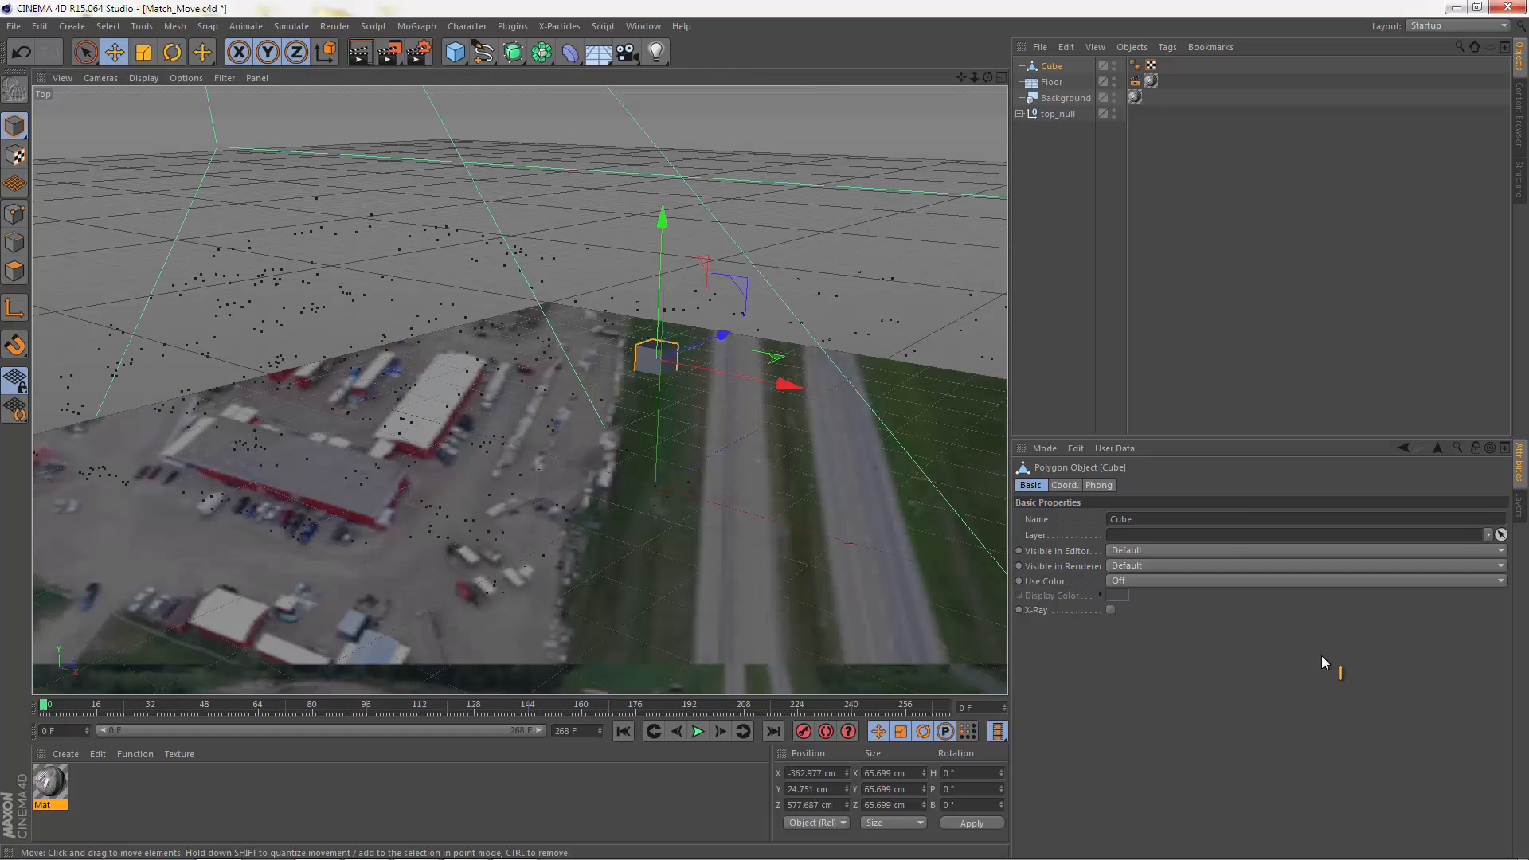
mouse_move(657, 360)
alt+mouse_down()
mouse_move(557, 368)
mouse_move(712, 414)
mouse_move(664, 382)
alt+mouse_up()
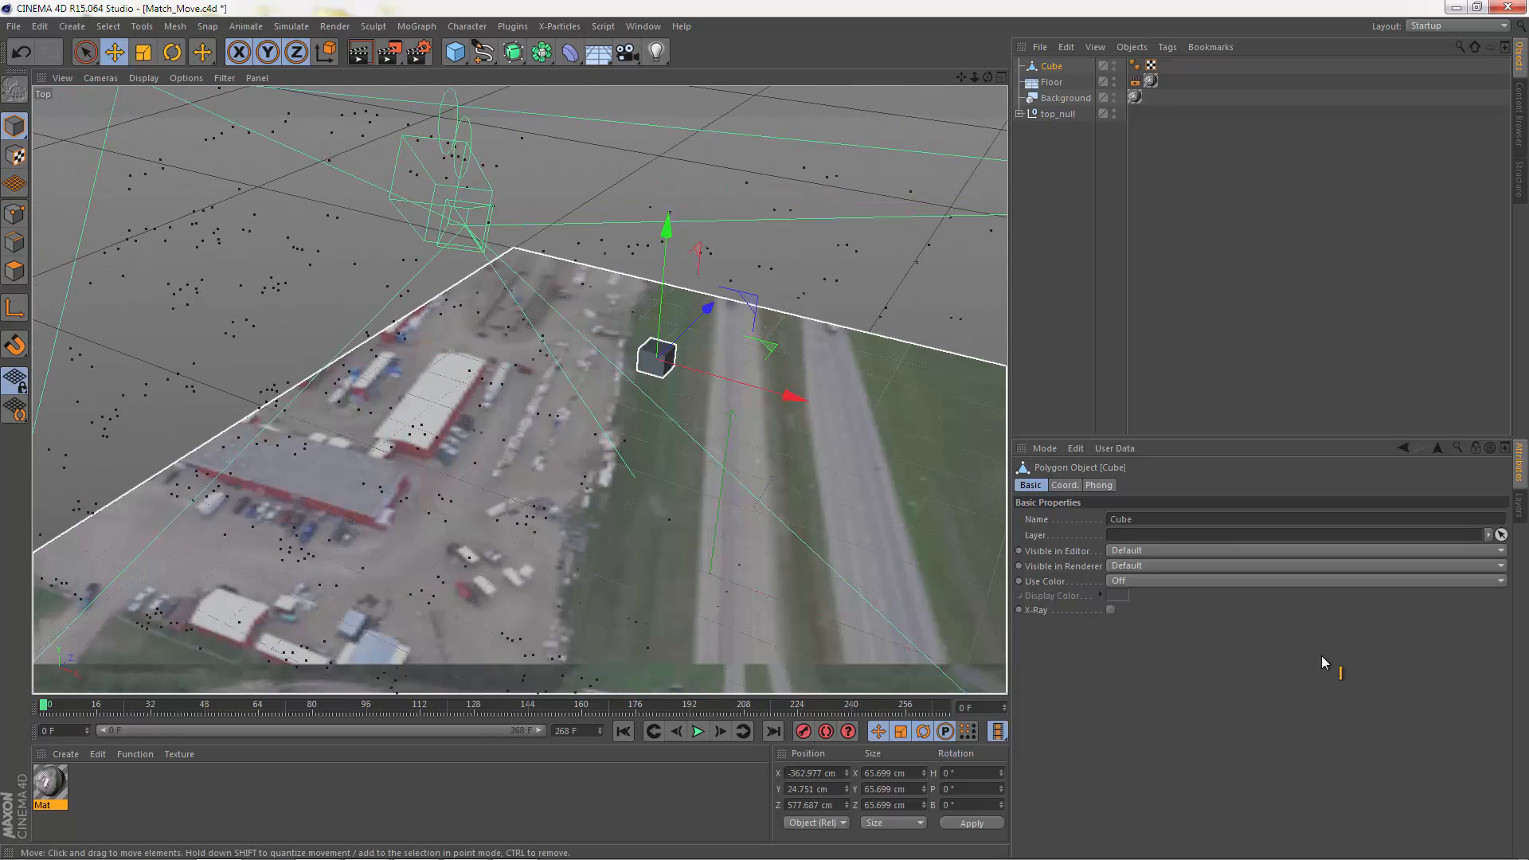
alt+right_drag(640, 415, 764, 406)
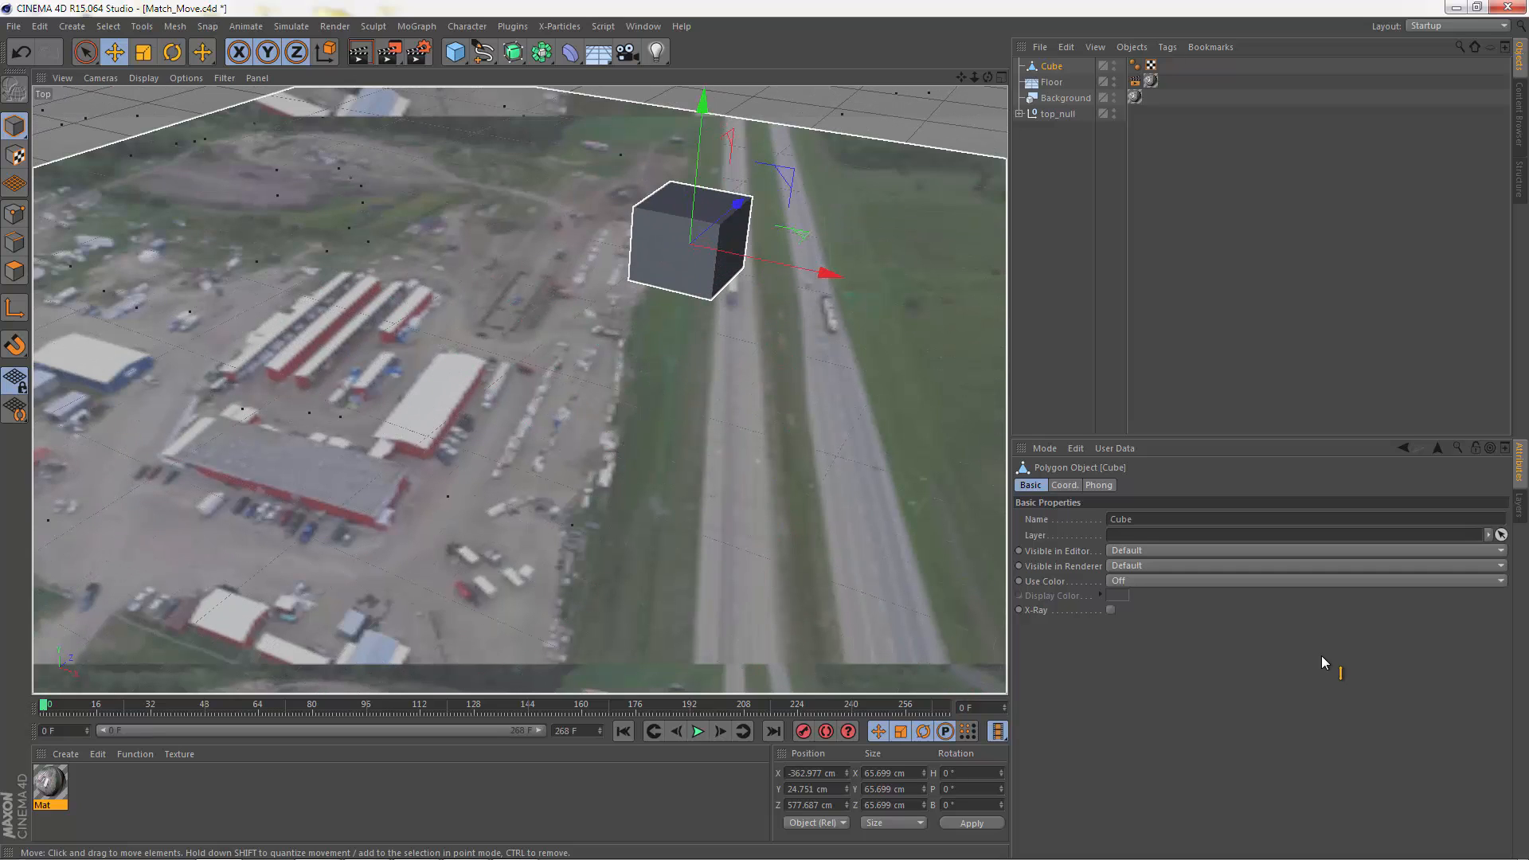
key(F5)
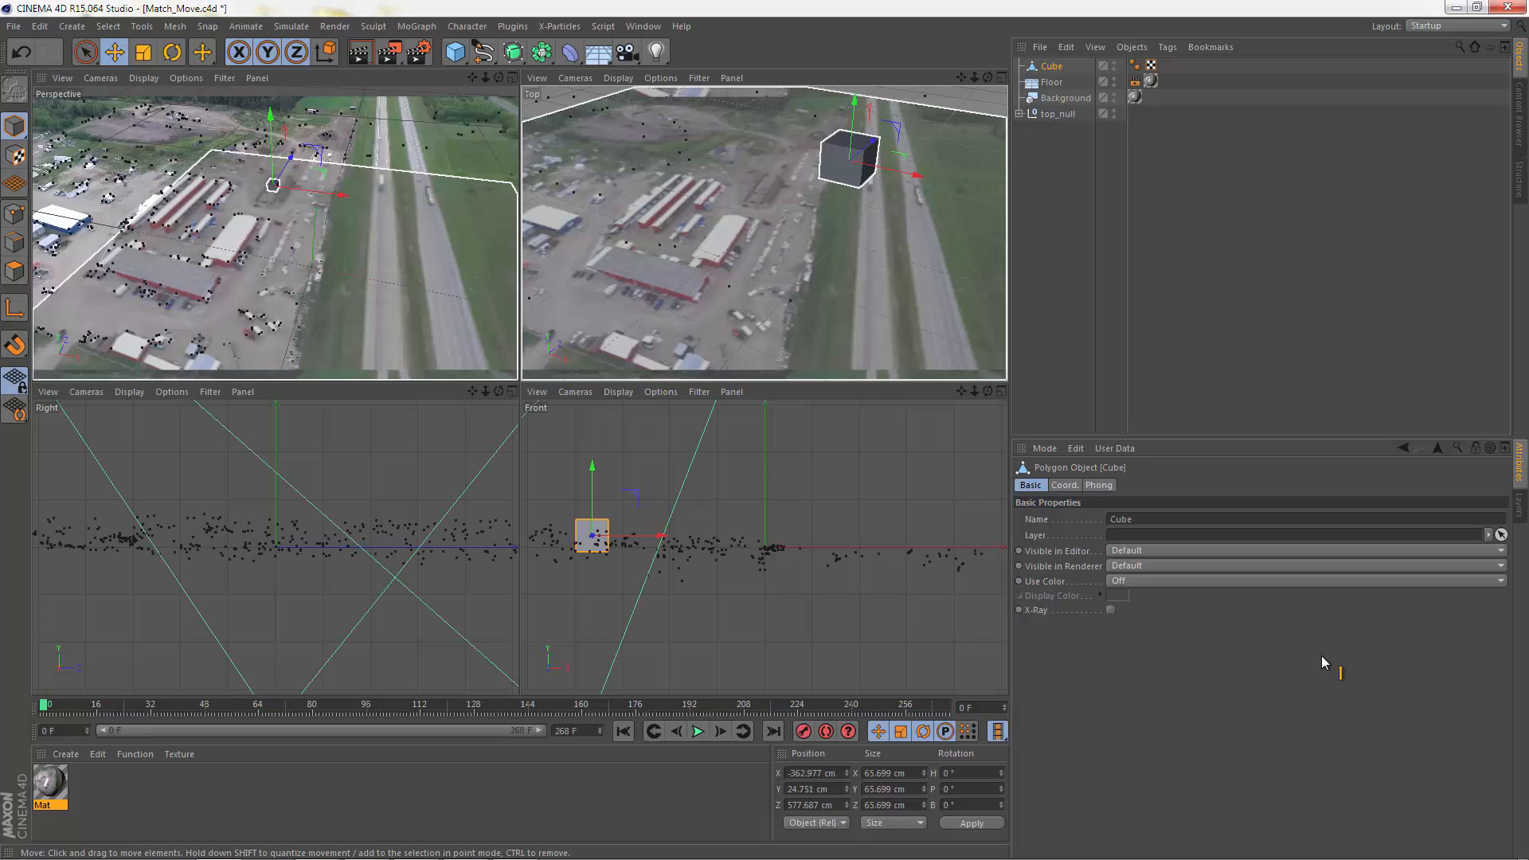
key(F1)
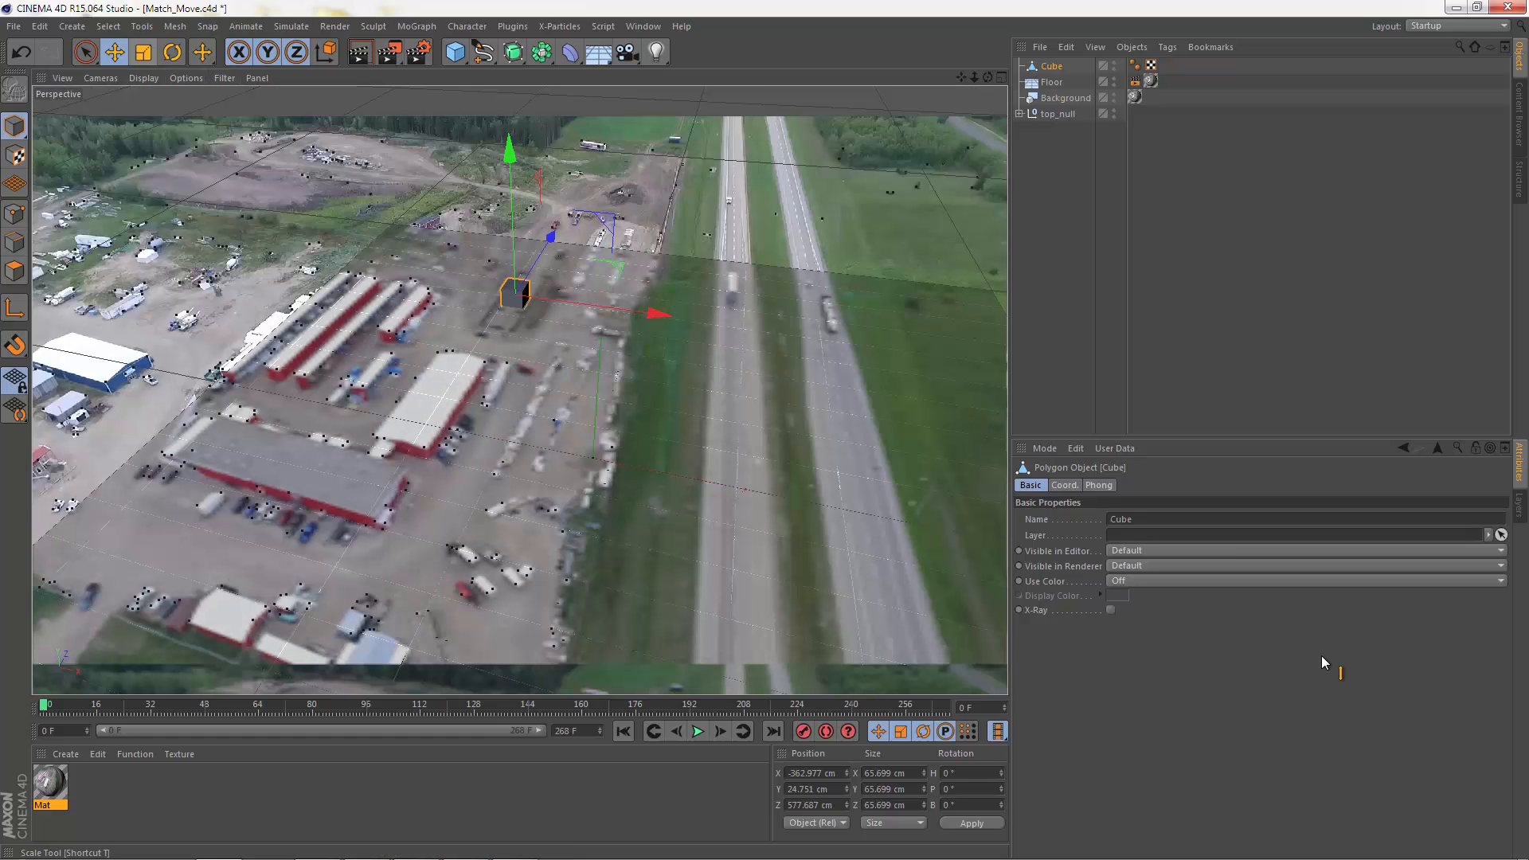
Step: Stretch the cube to about 335 cm in Z, position it at about Z 599 cm, and check it in a test render
click(143, 53)
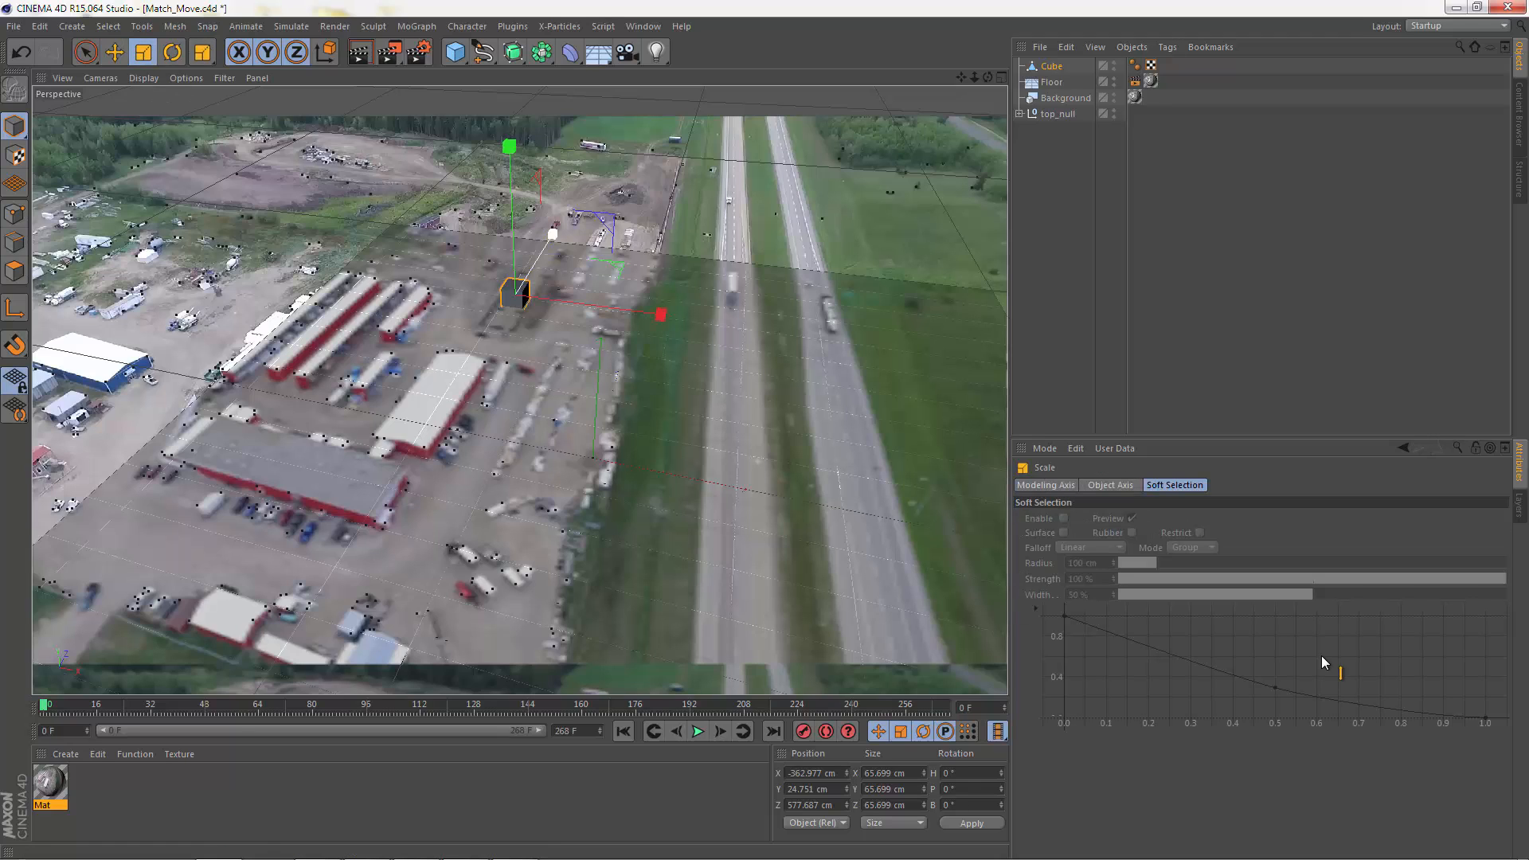
drag(553, 234, 633, 104)
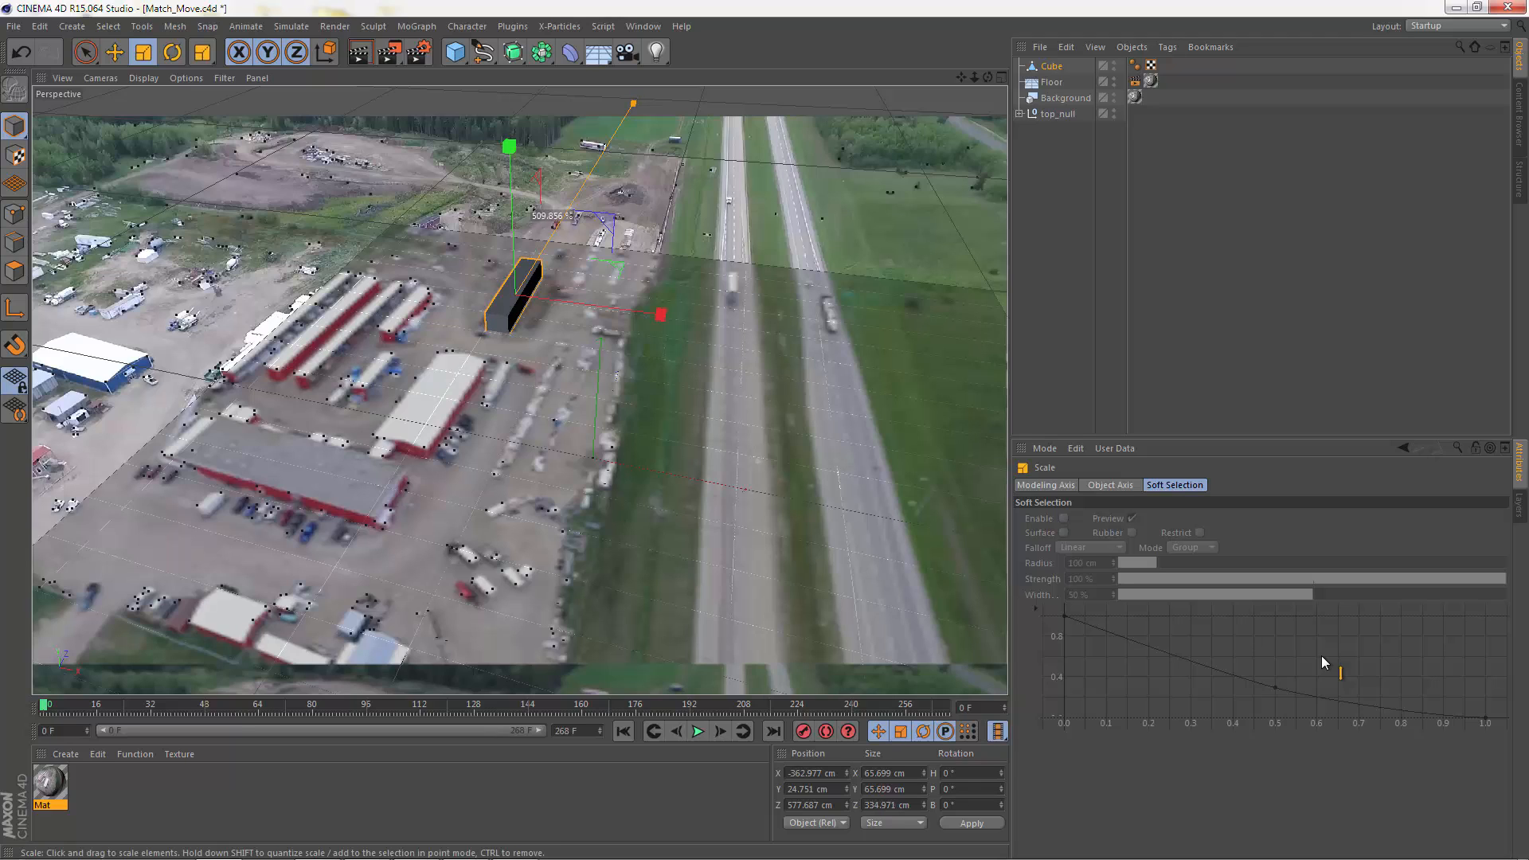
click(114, 52)
drag(551, 237, 553, 233)
key(ctrl+z)
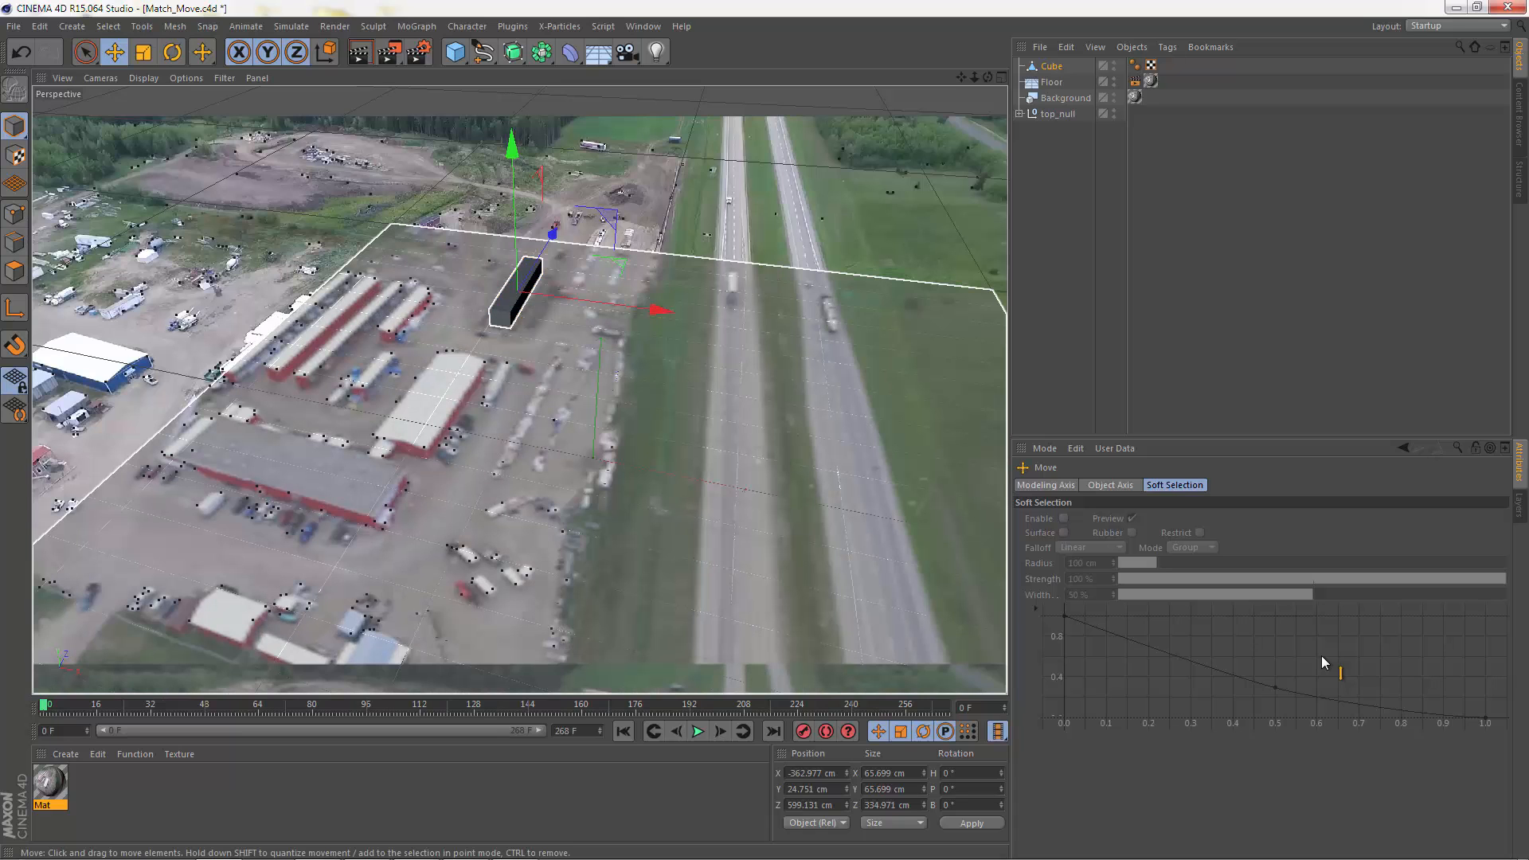
key(shift+r)
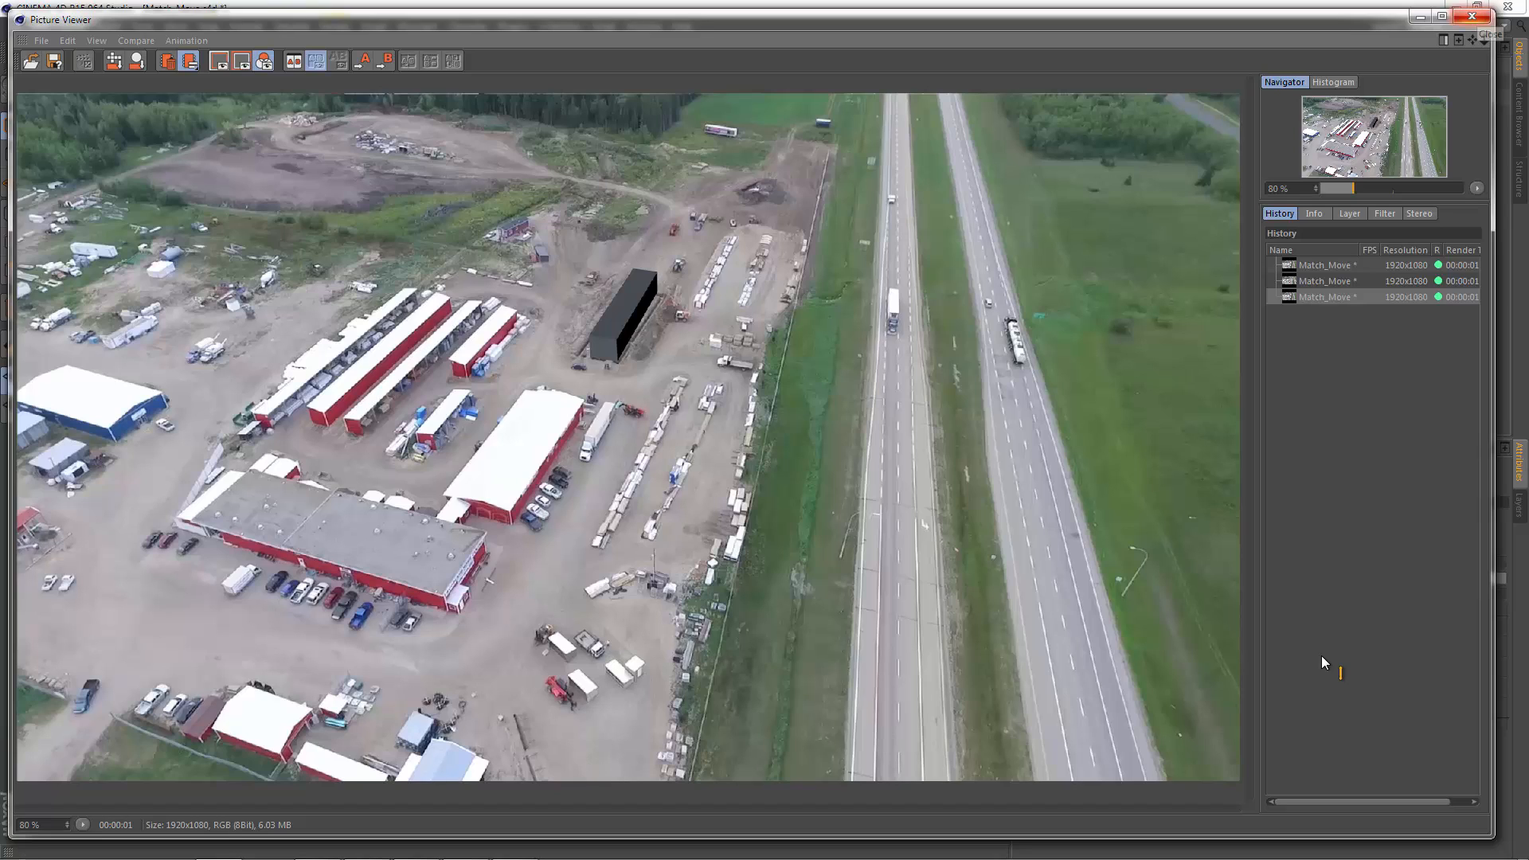
click(1471, 15)
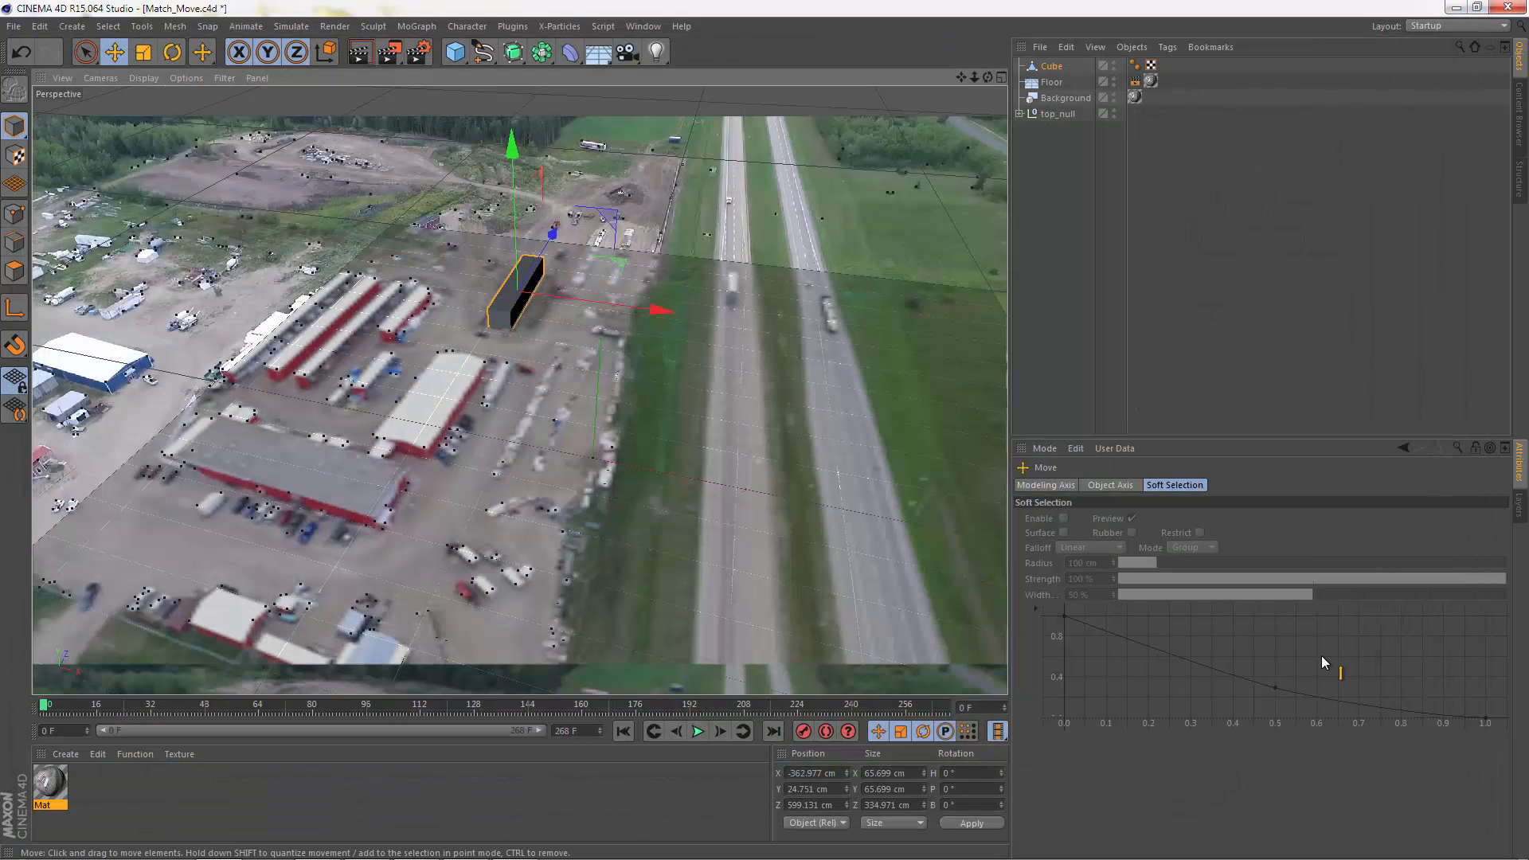
Step: Widen the cube to about 107 cm in X at about X -375 cm, and check it in a test render
key(t)
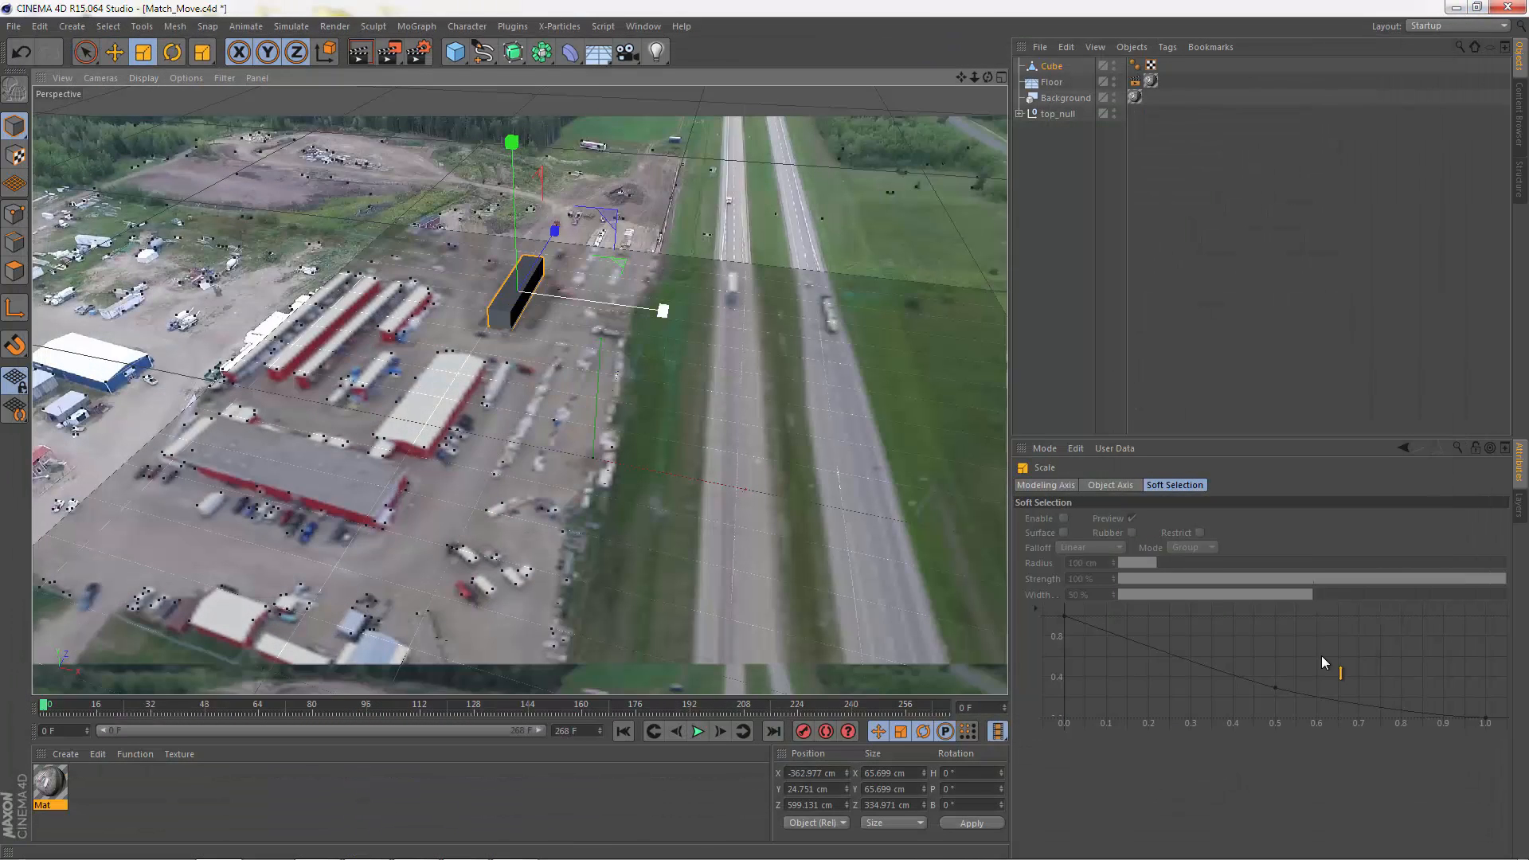
mouse_move(662, 310)
mouse_down()
mouse_move(748, 322)
mouse_move(657, 310)
mouse_up()
key(e)
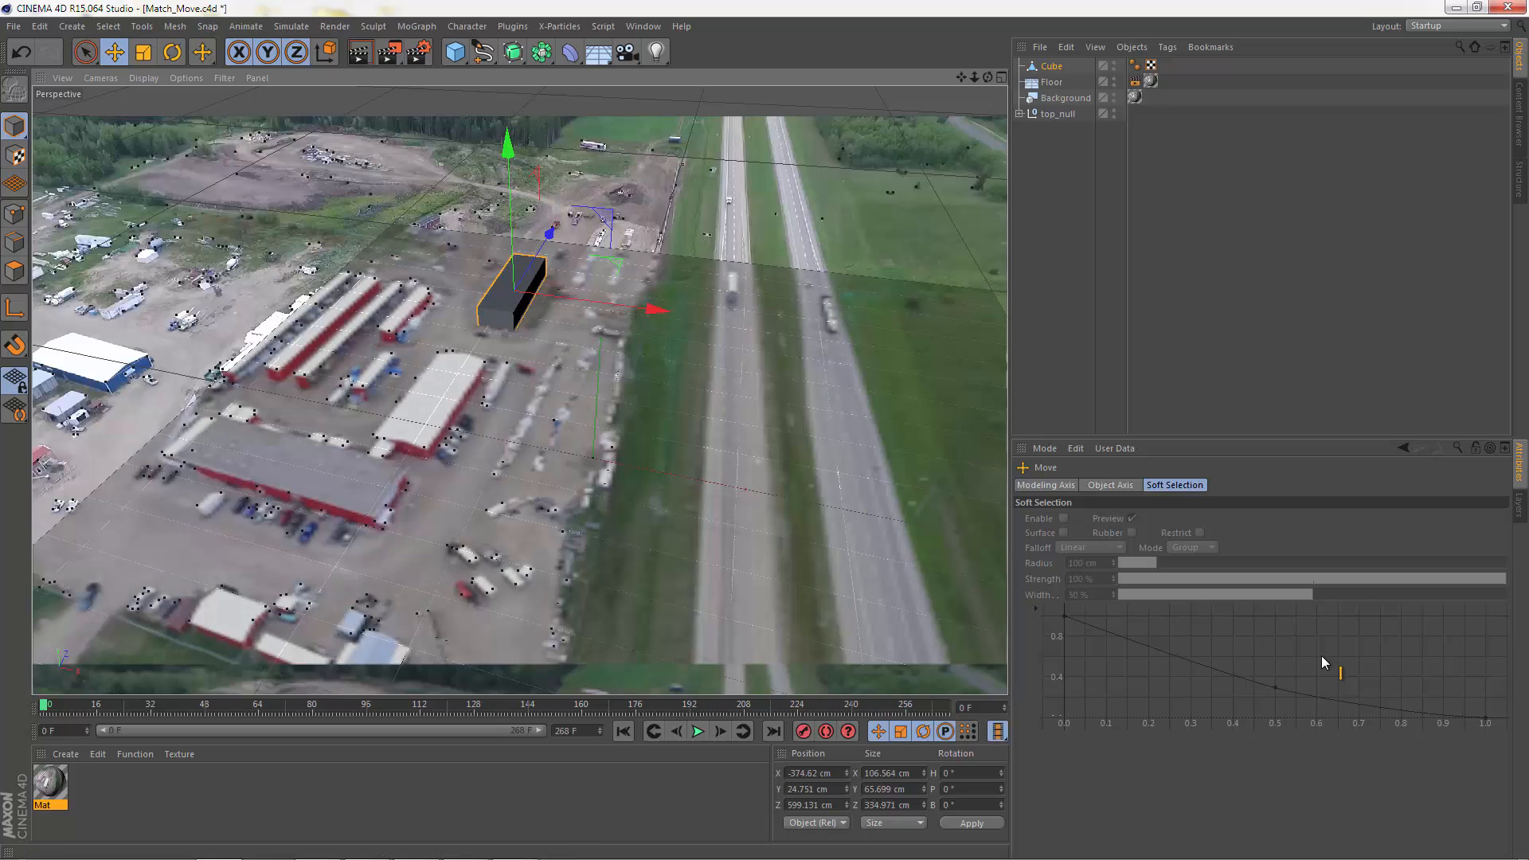
key(shift+r)
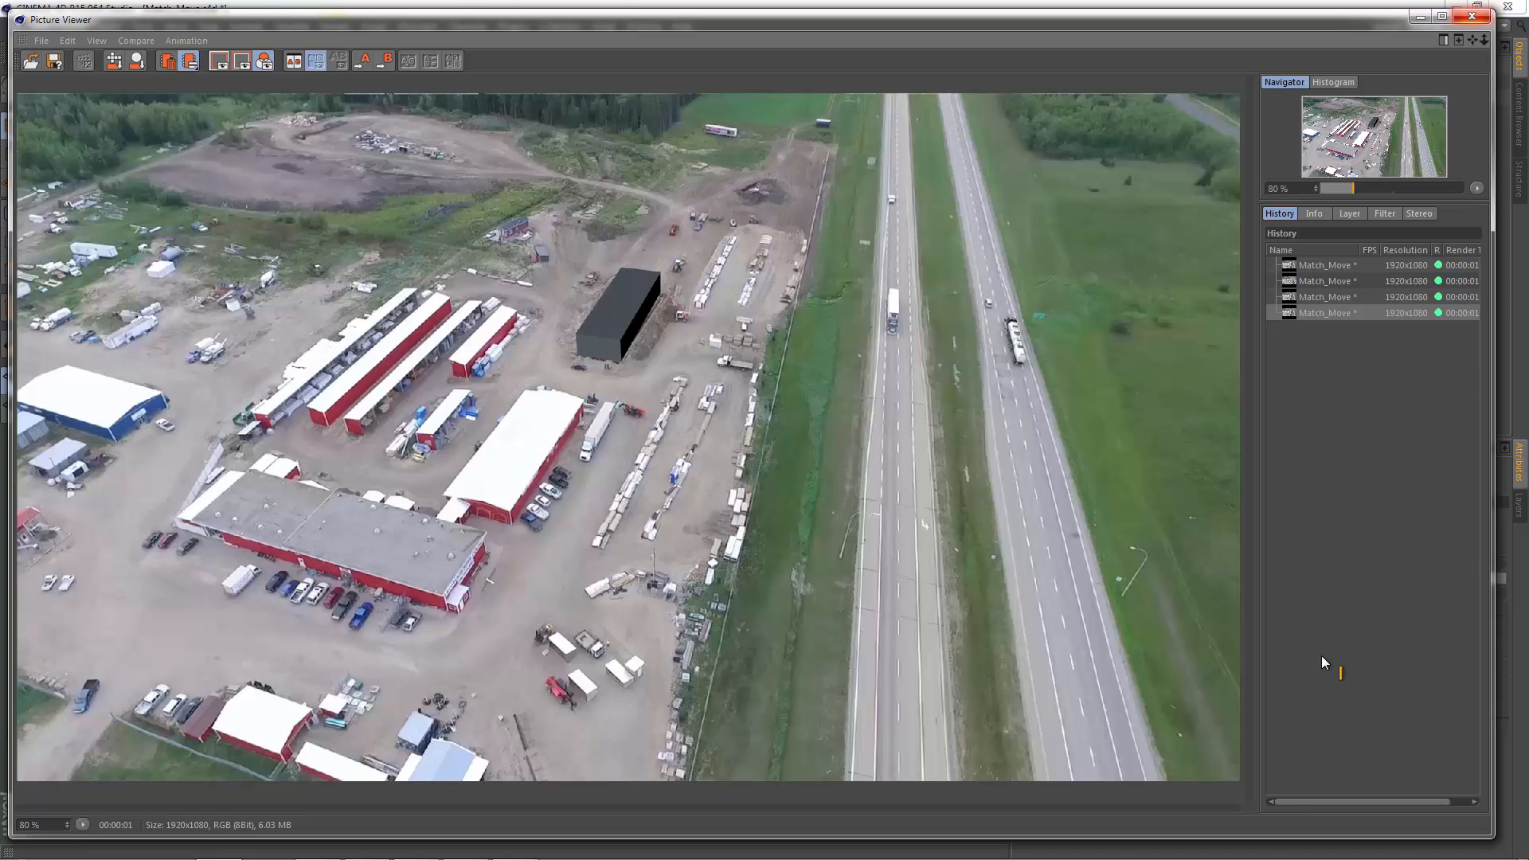
click(1472, 16)
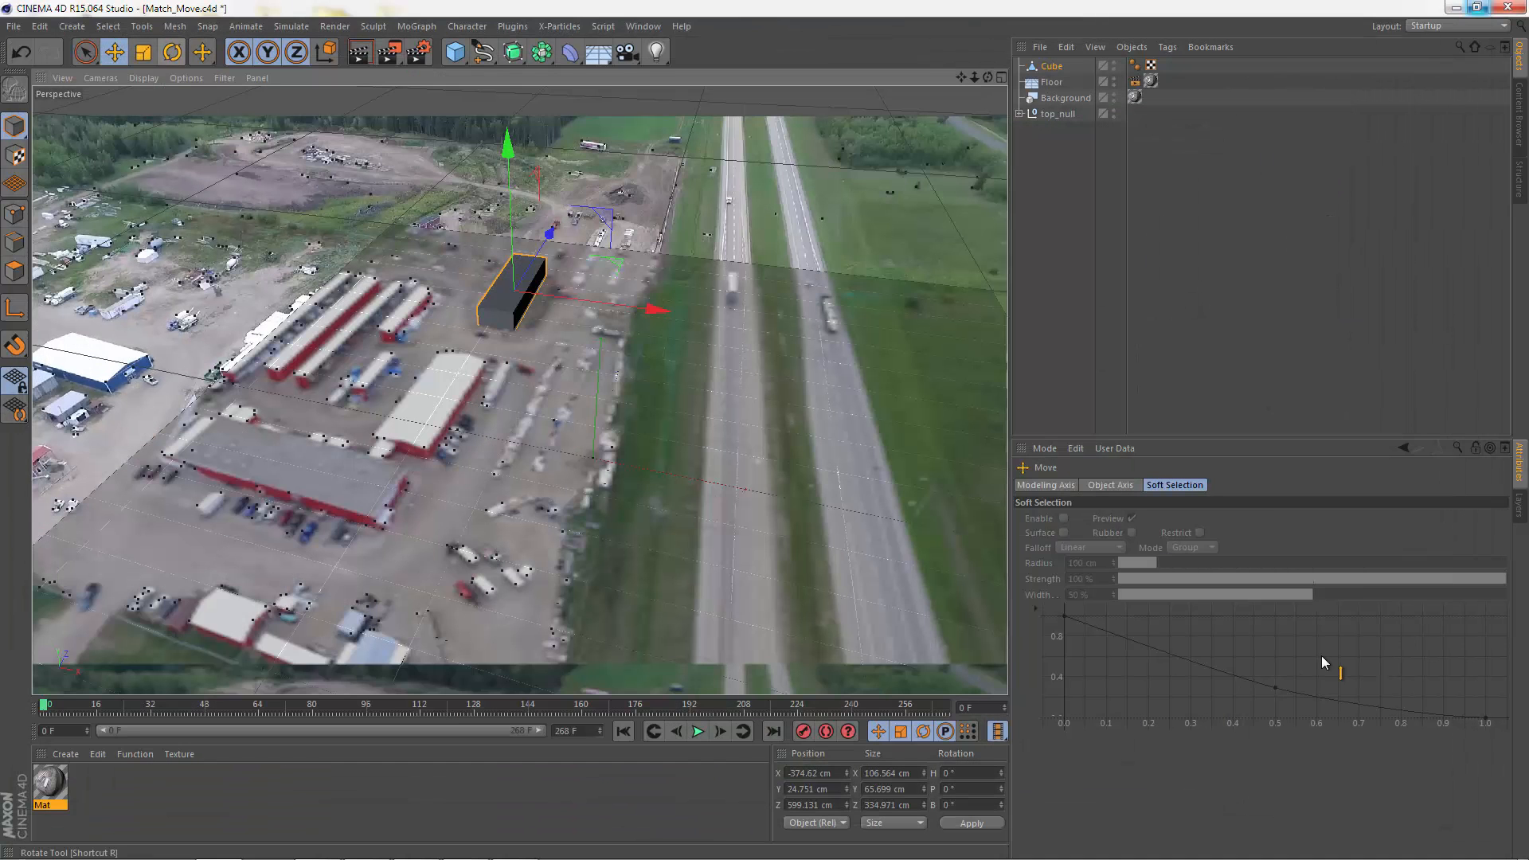
Step: Rotate the cube's heading to about -3° and check its alignment with the surrounding buildings in a test render
key(r)
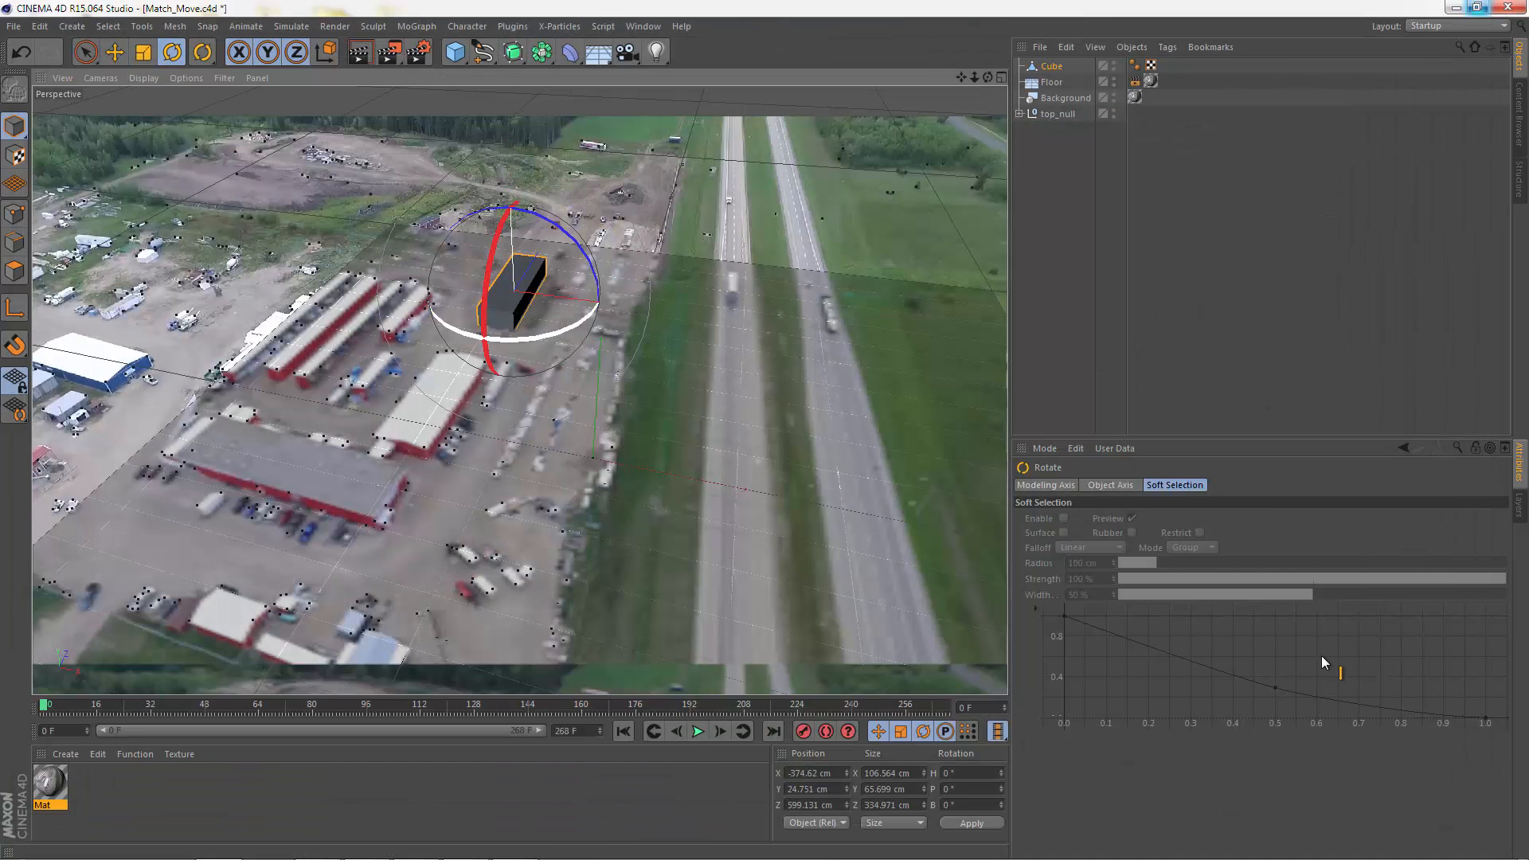
drag(544, 335, 538, 330)
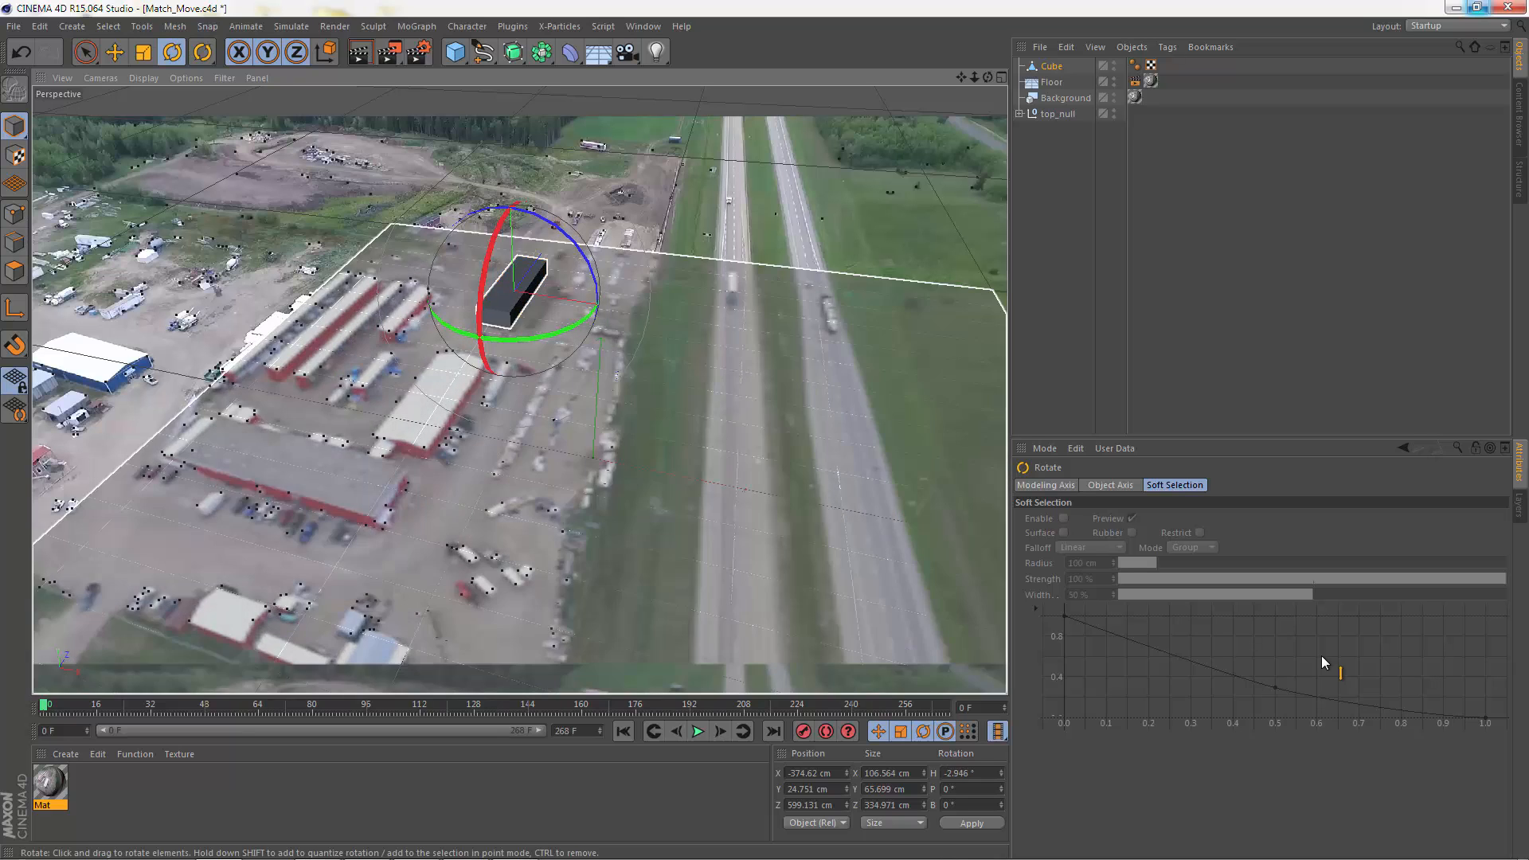
key(shift+r)
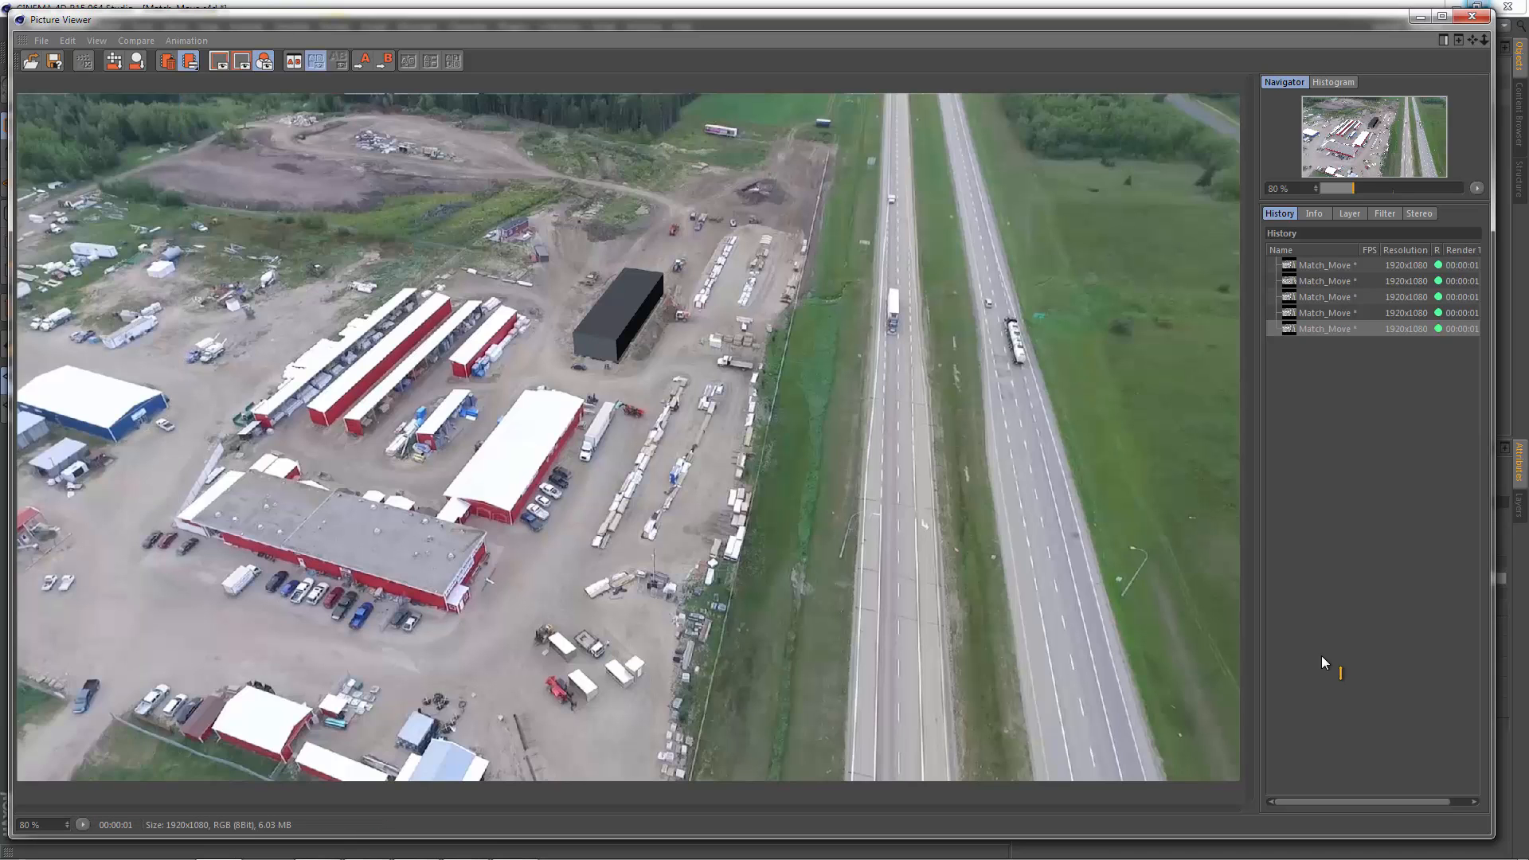
click(1471, 16)
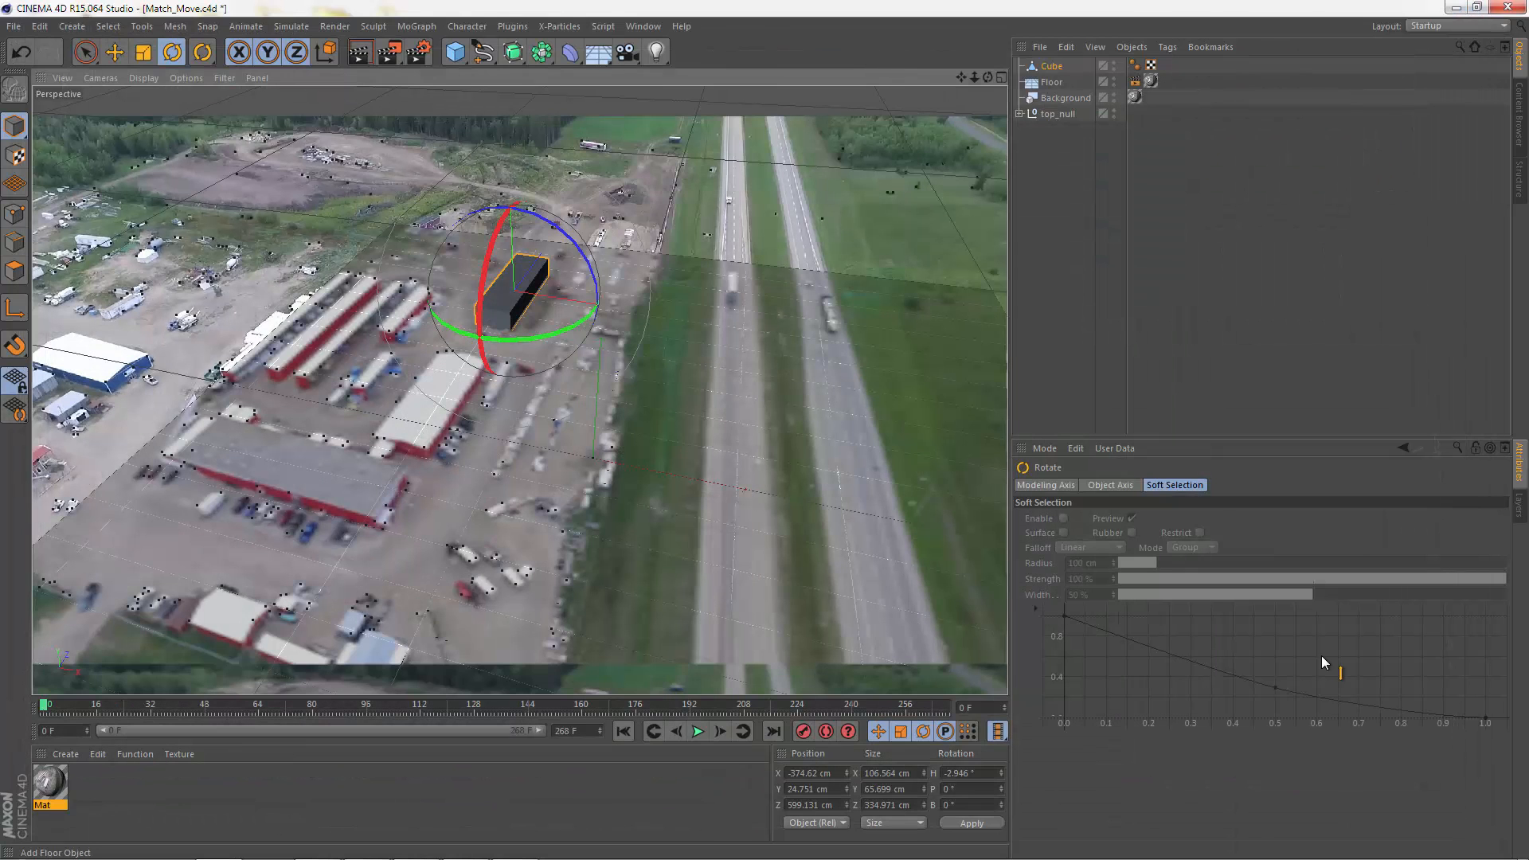
Step: Nudge the cube along its X axis to about X -372 cm and render the frame to check it
key(e)
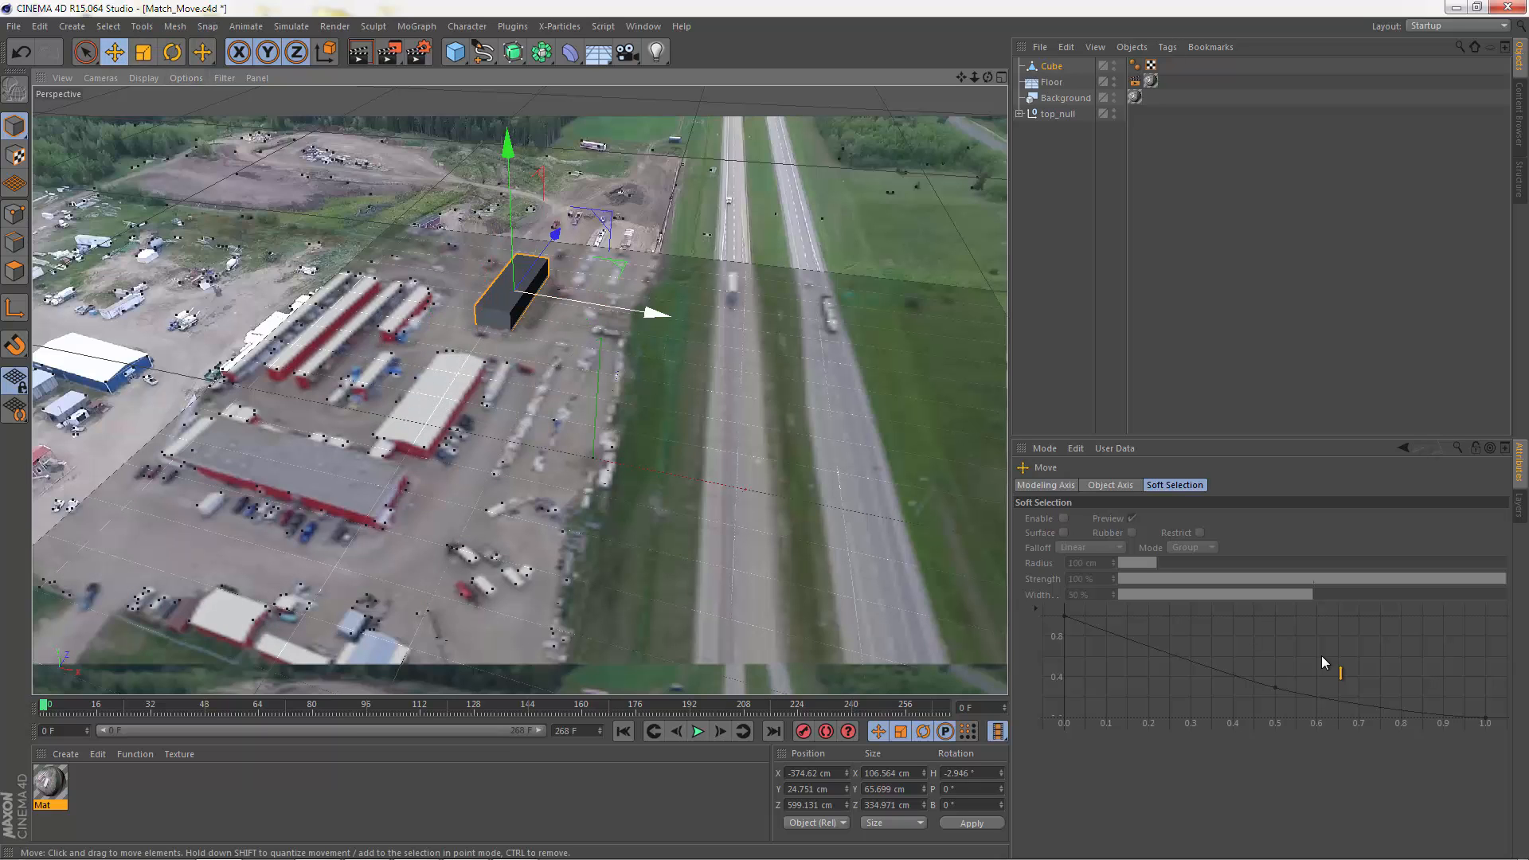
drag(657, 313, 658, 313)
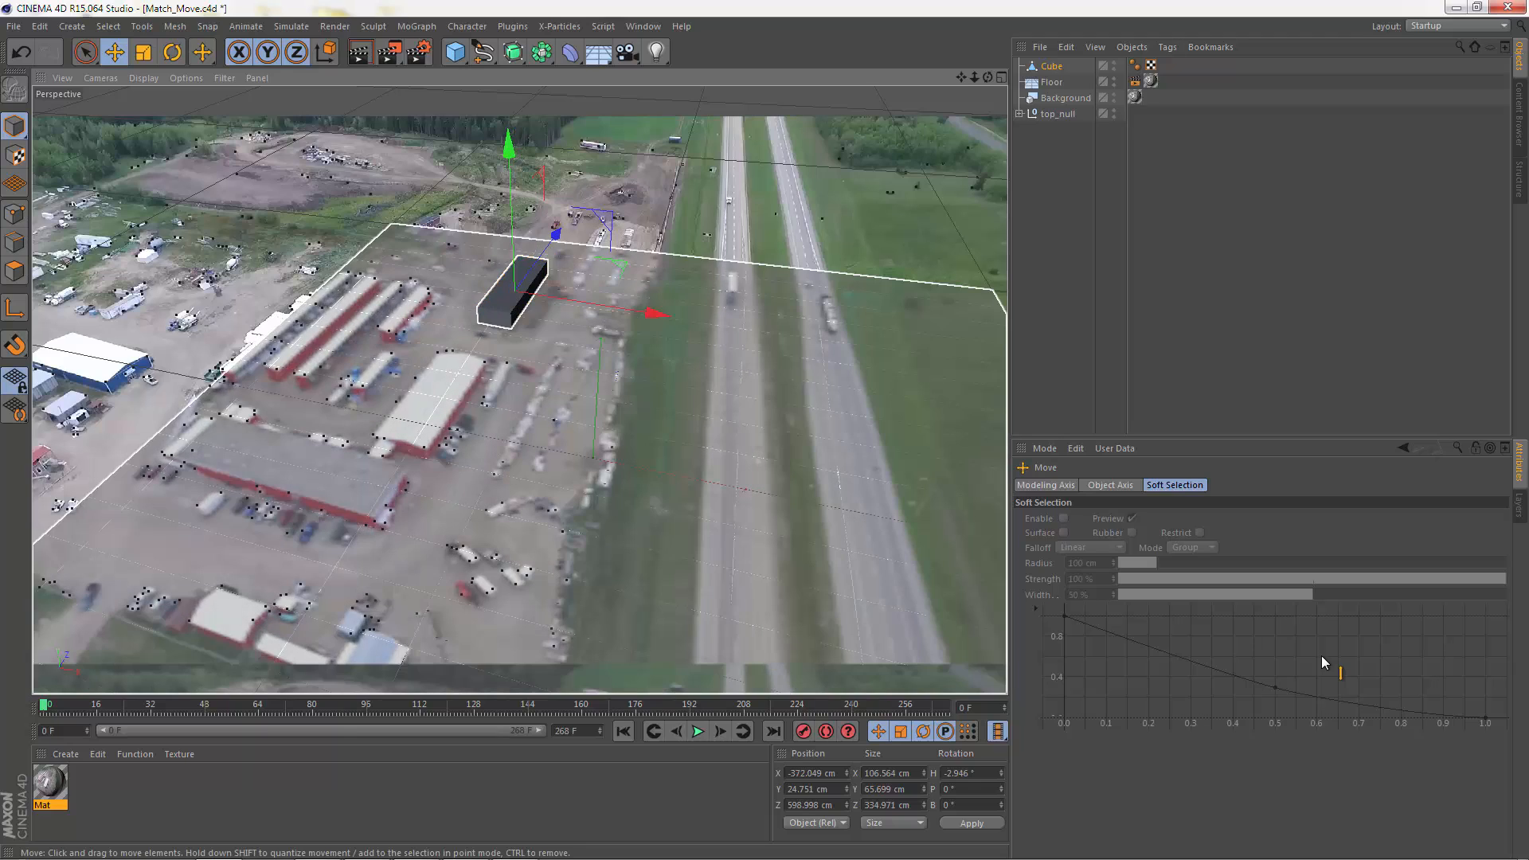
key(shift+r)
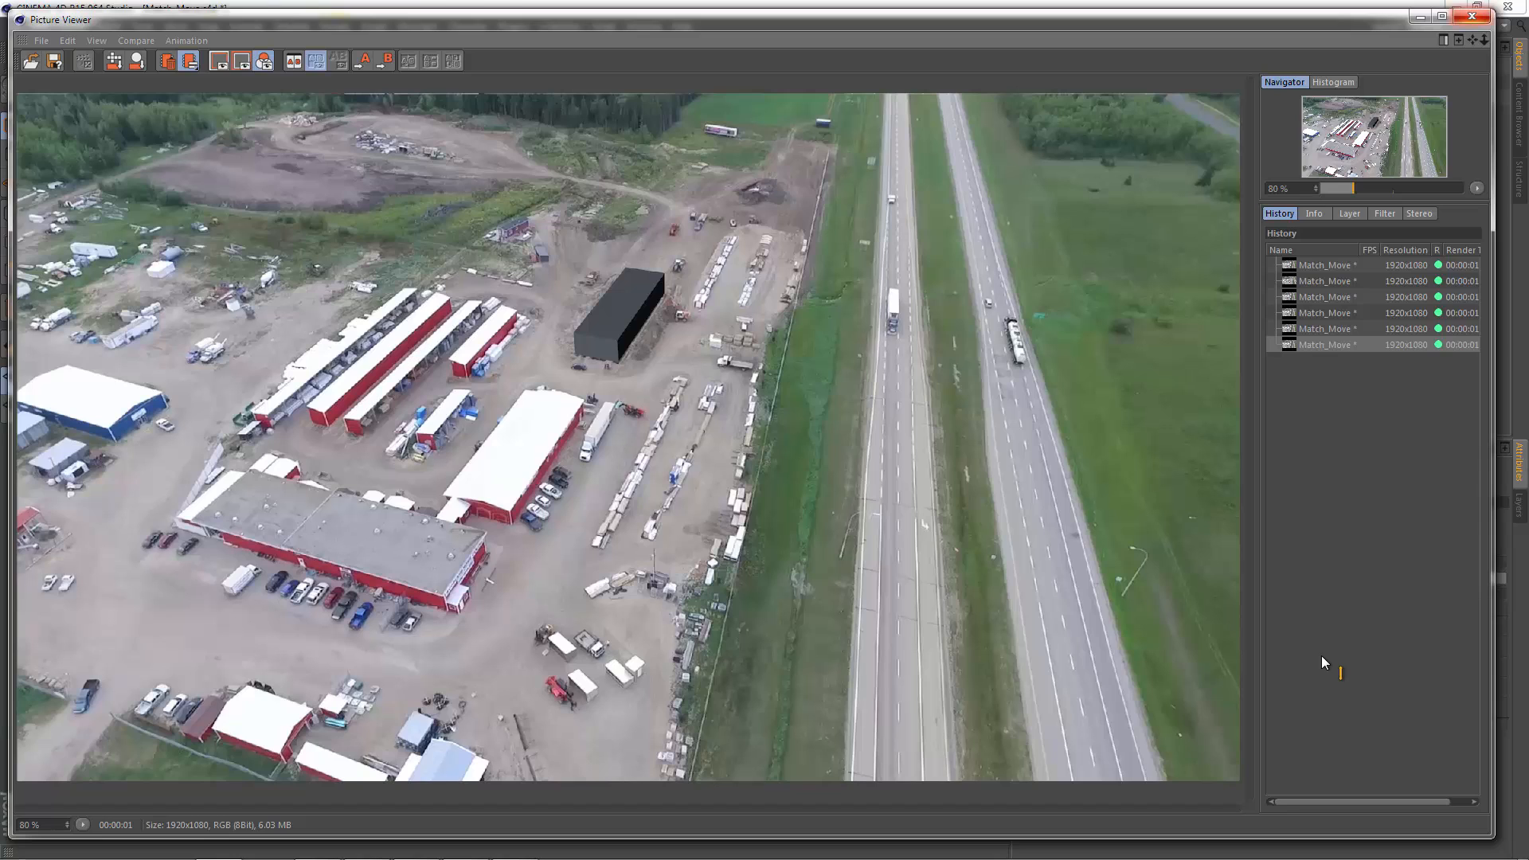
click(1471, 16)
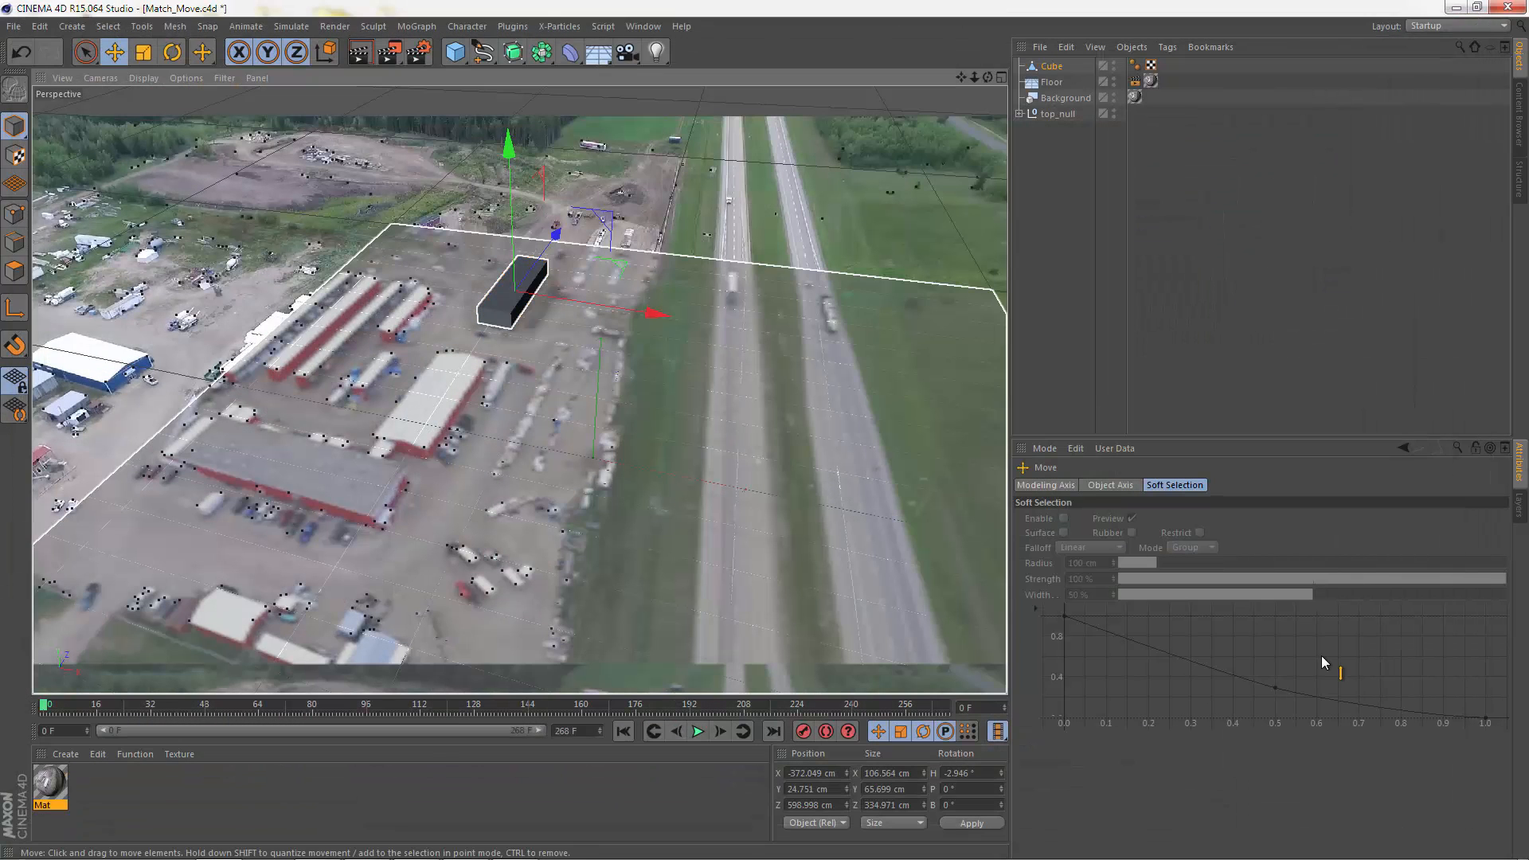
Step: Render test frames at frame 0 and frame 268 to check the cube's placement at both ends of the shot
click(388, 52)
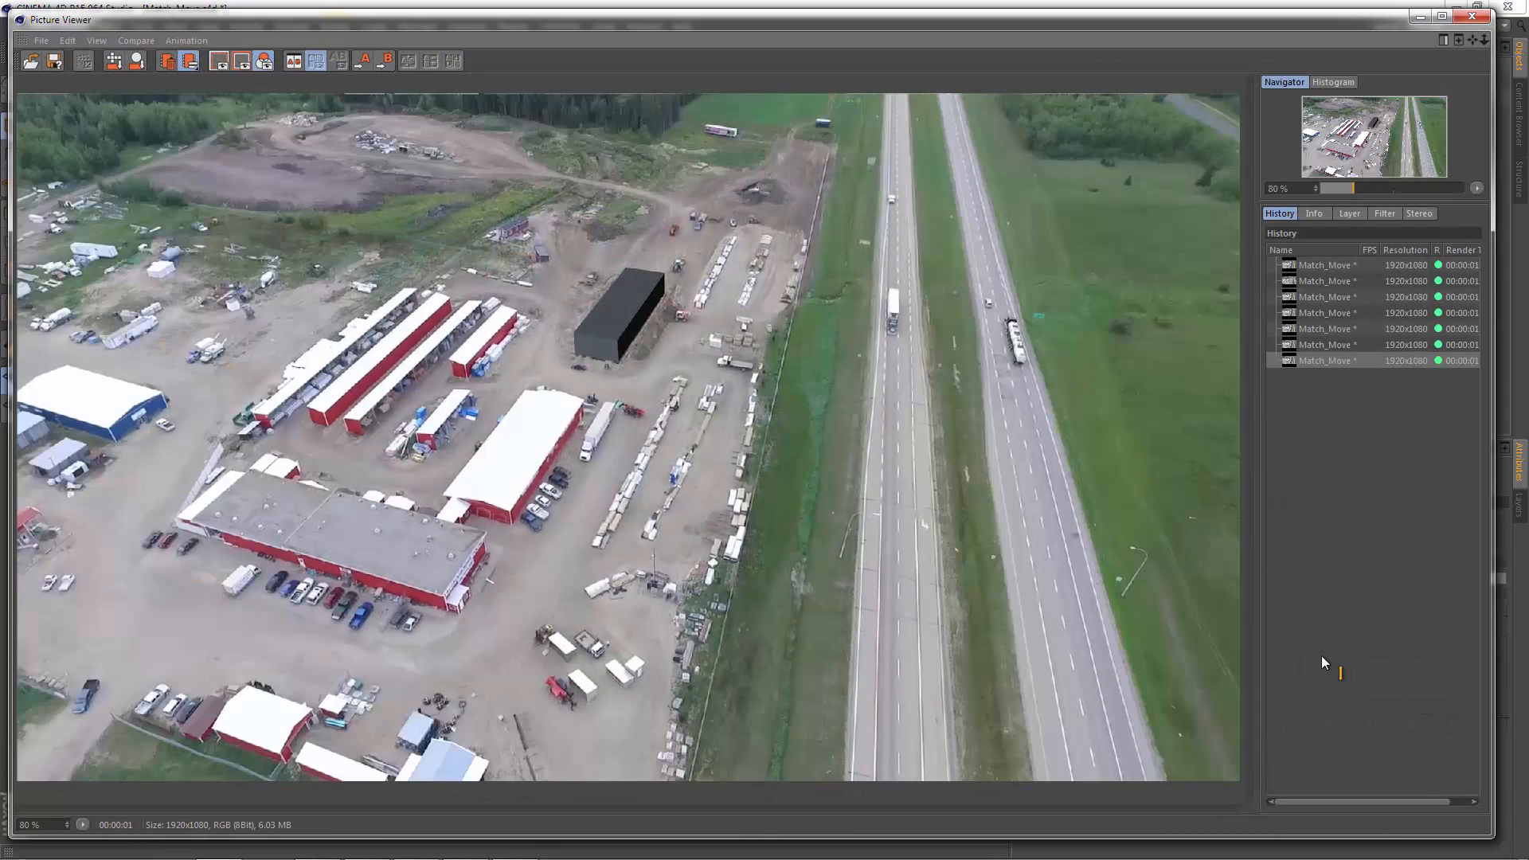
click(1472, 15)
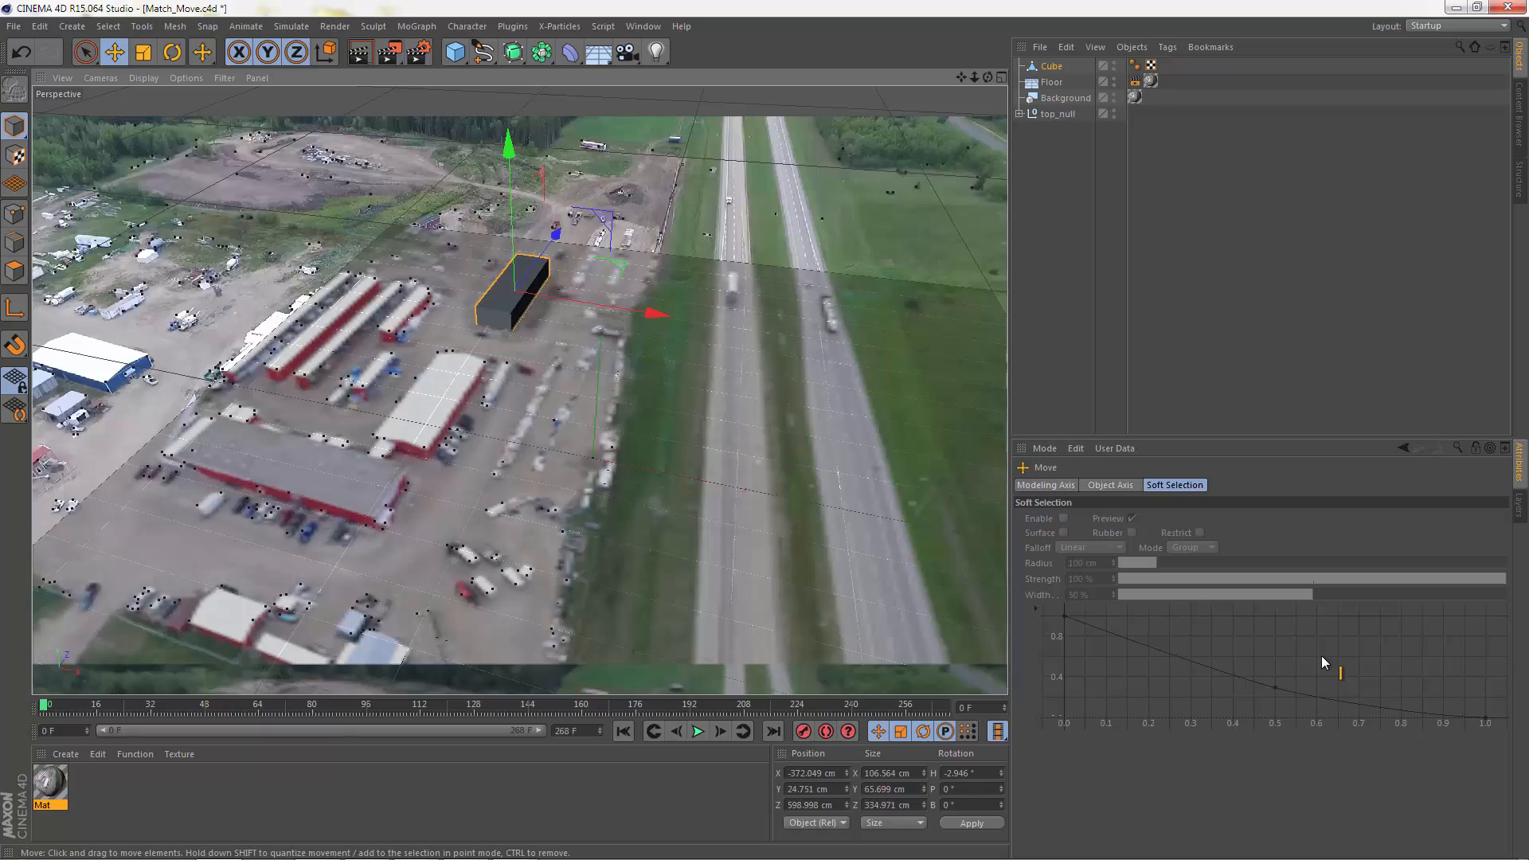
drag(44, 705, 946, 705)
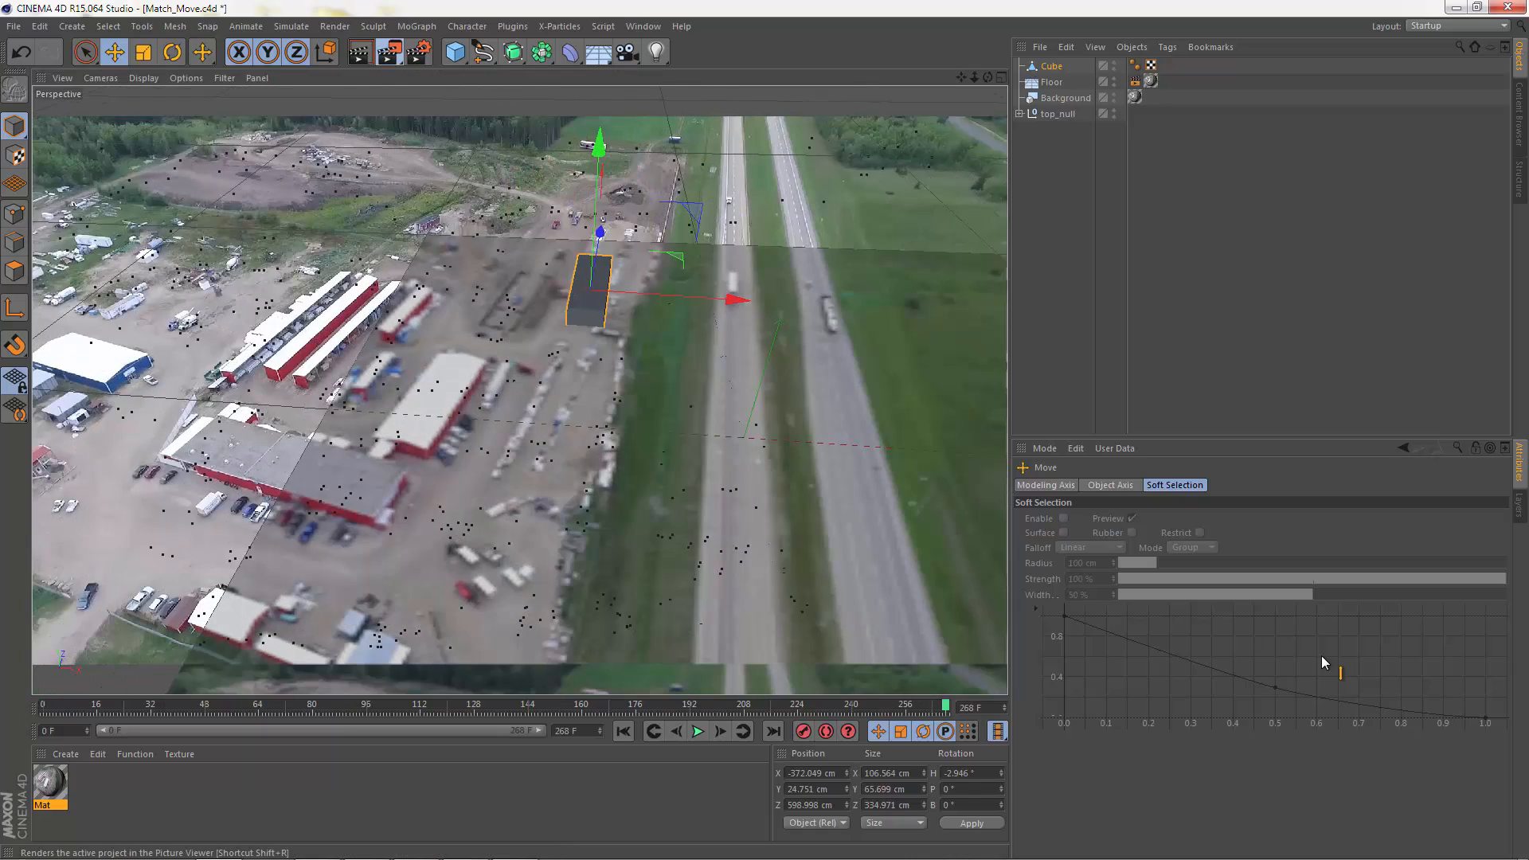
click(389, 53)
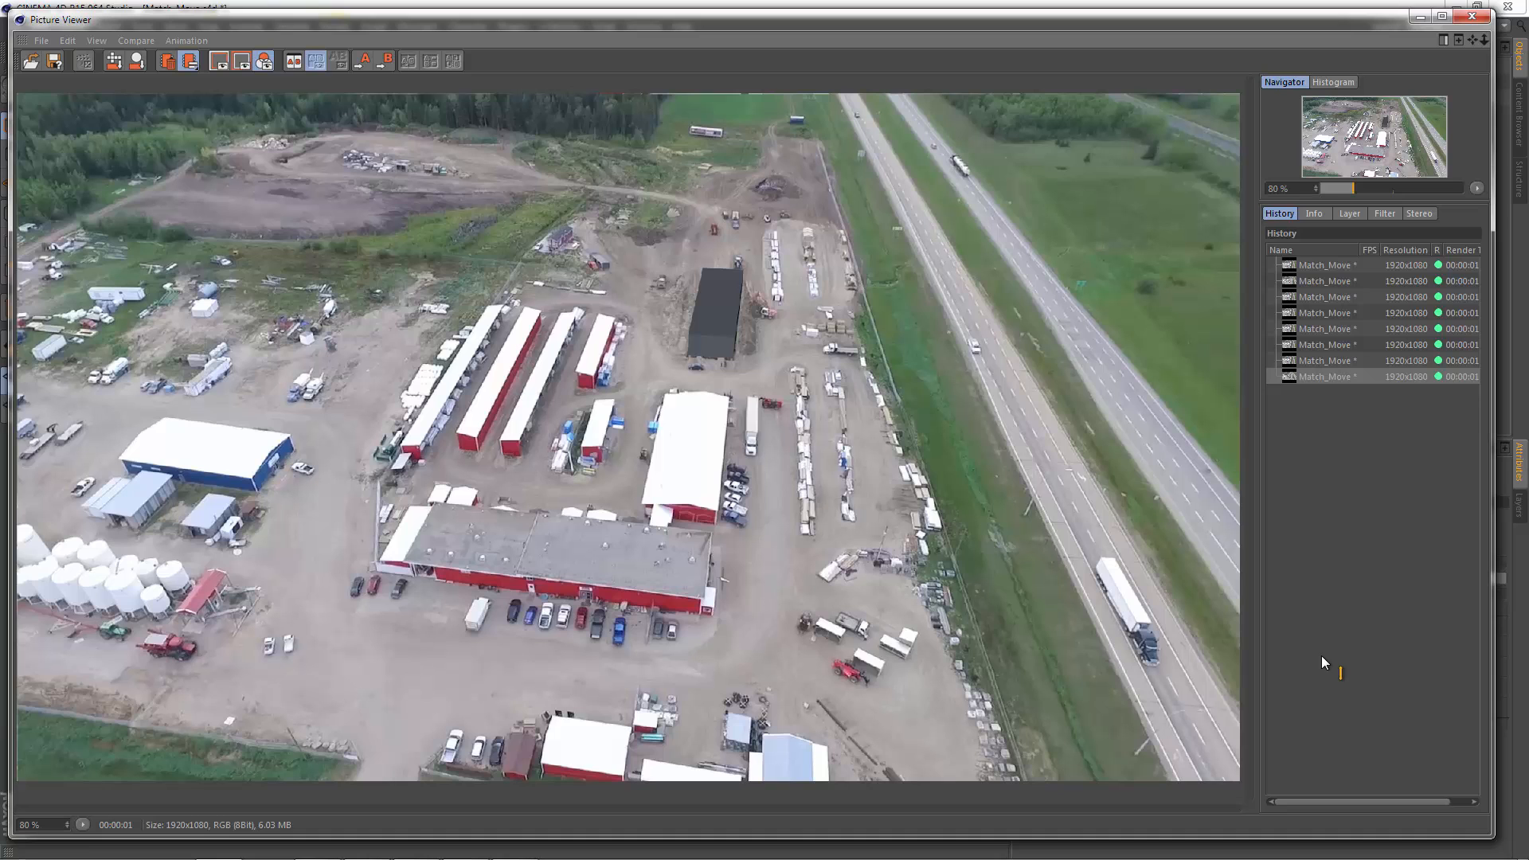
click(1471, 16)
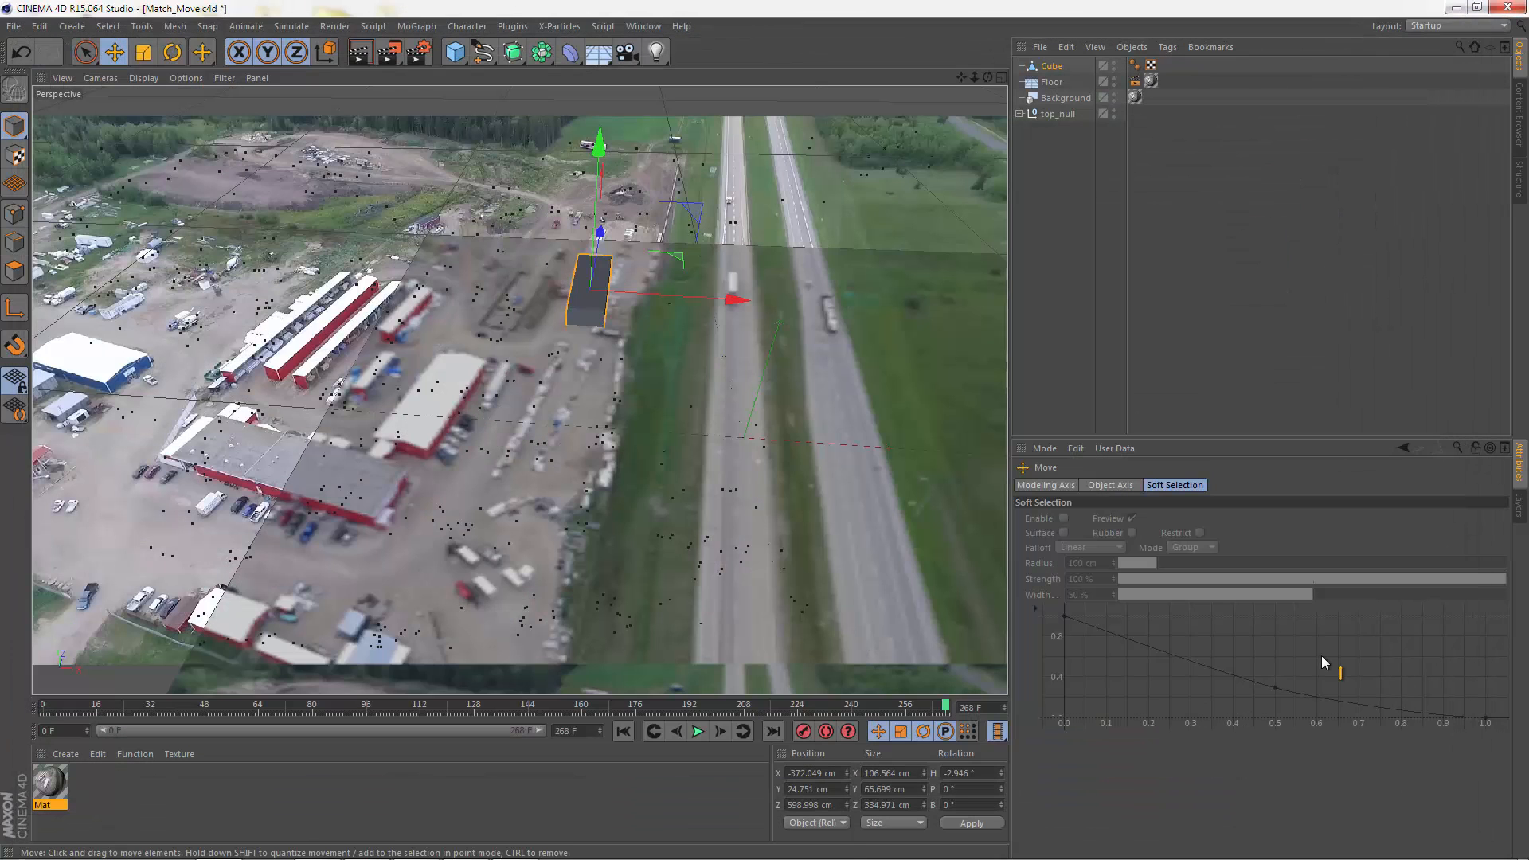
Step: Widen the cube to about 109 cm in X, check it in a test render at frame 268, and return to frame 0
key(t)
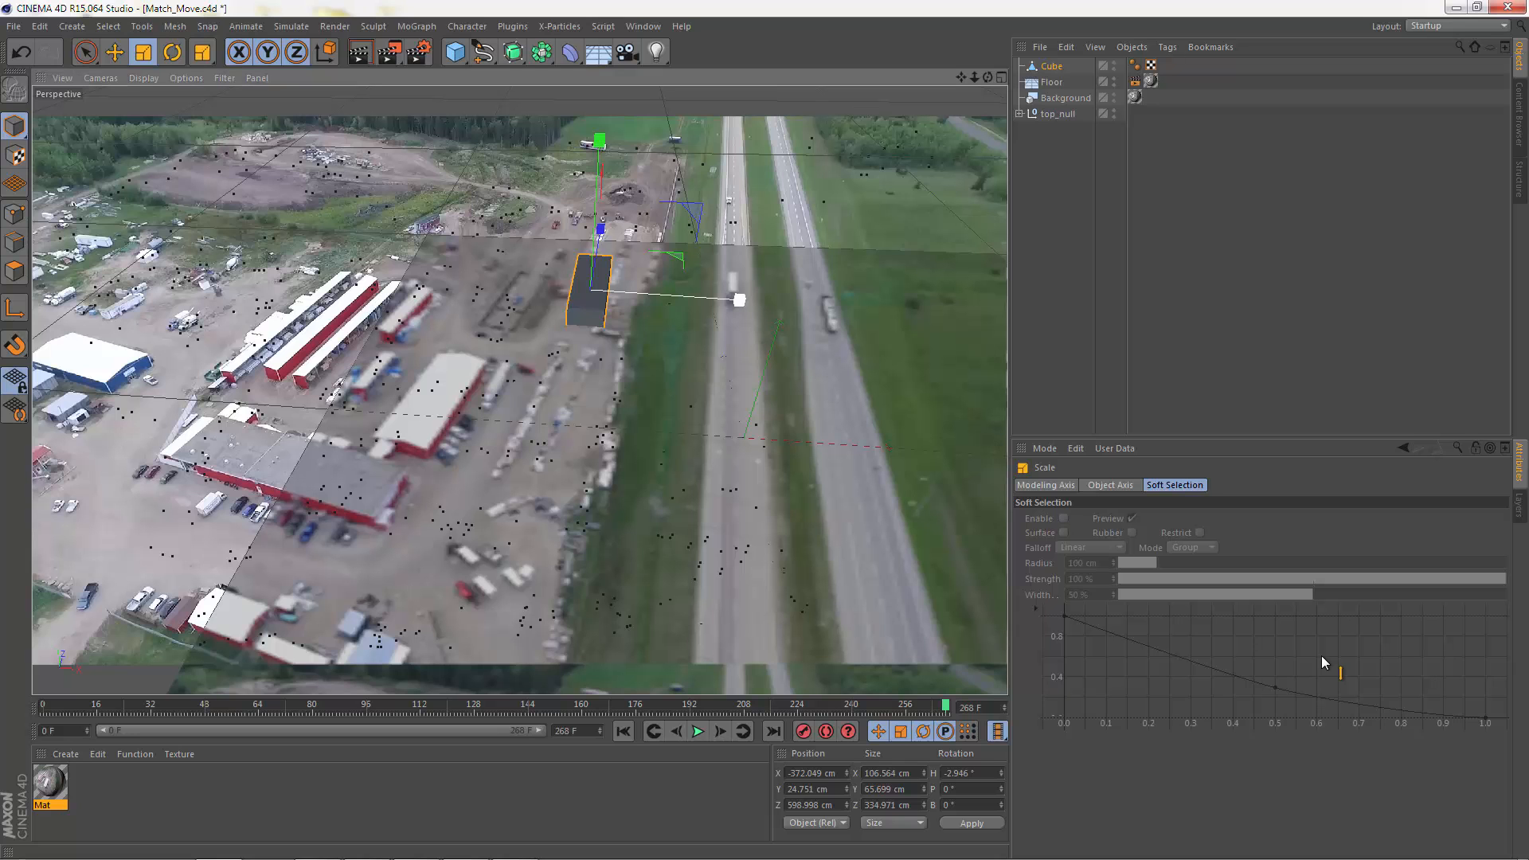
drag(738, 300, 740, 300)
click(389, 54)
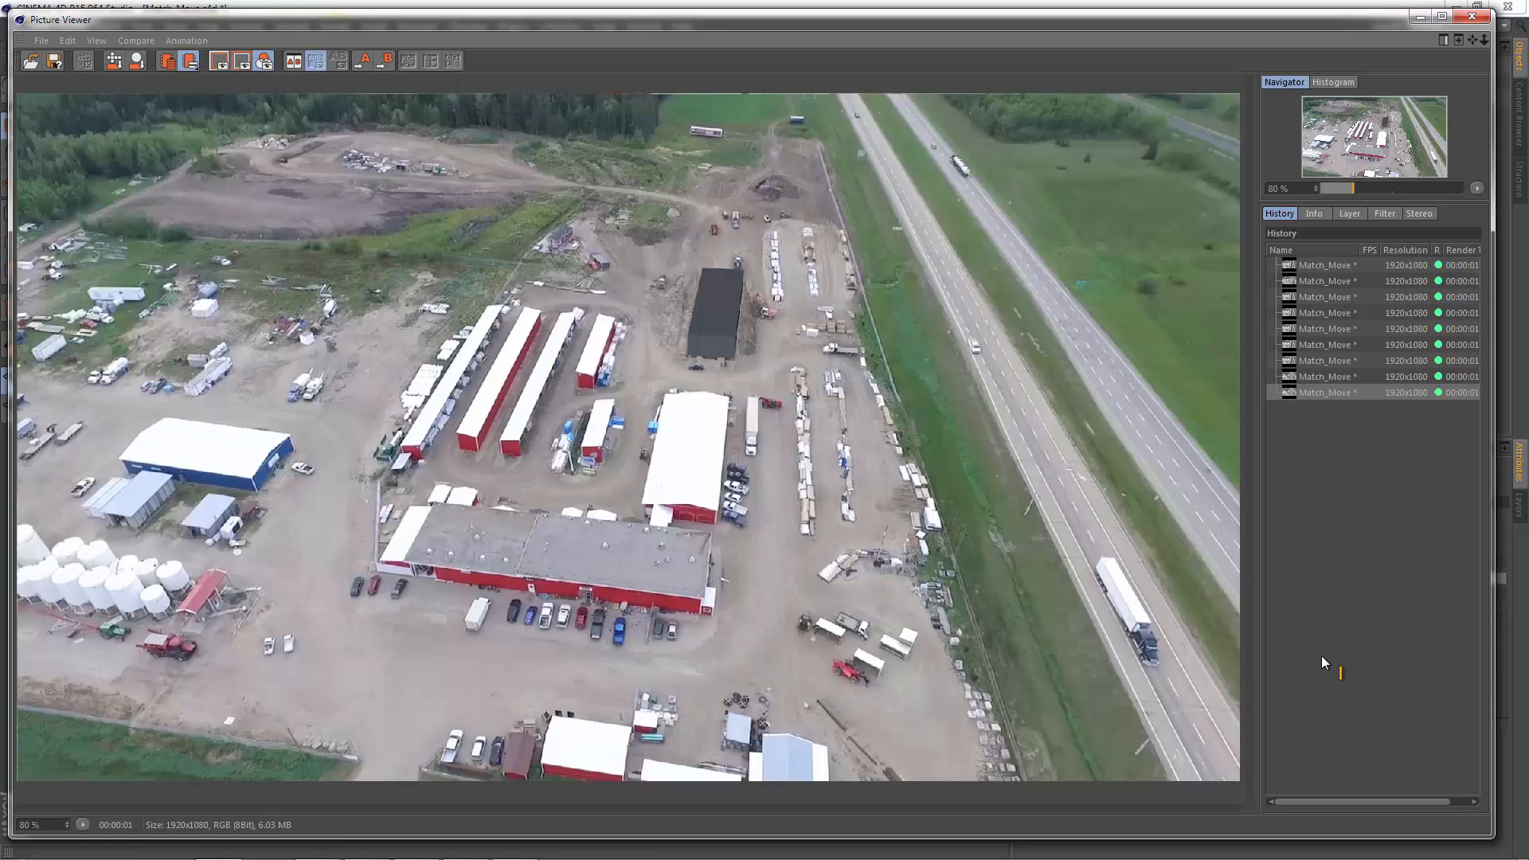
click(1472, 15)
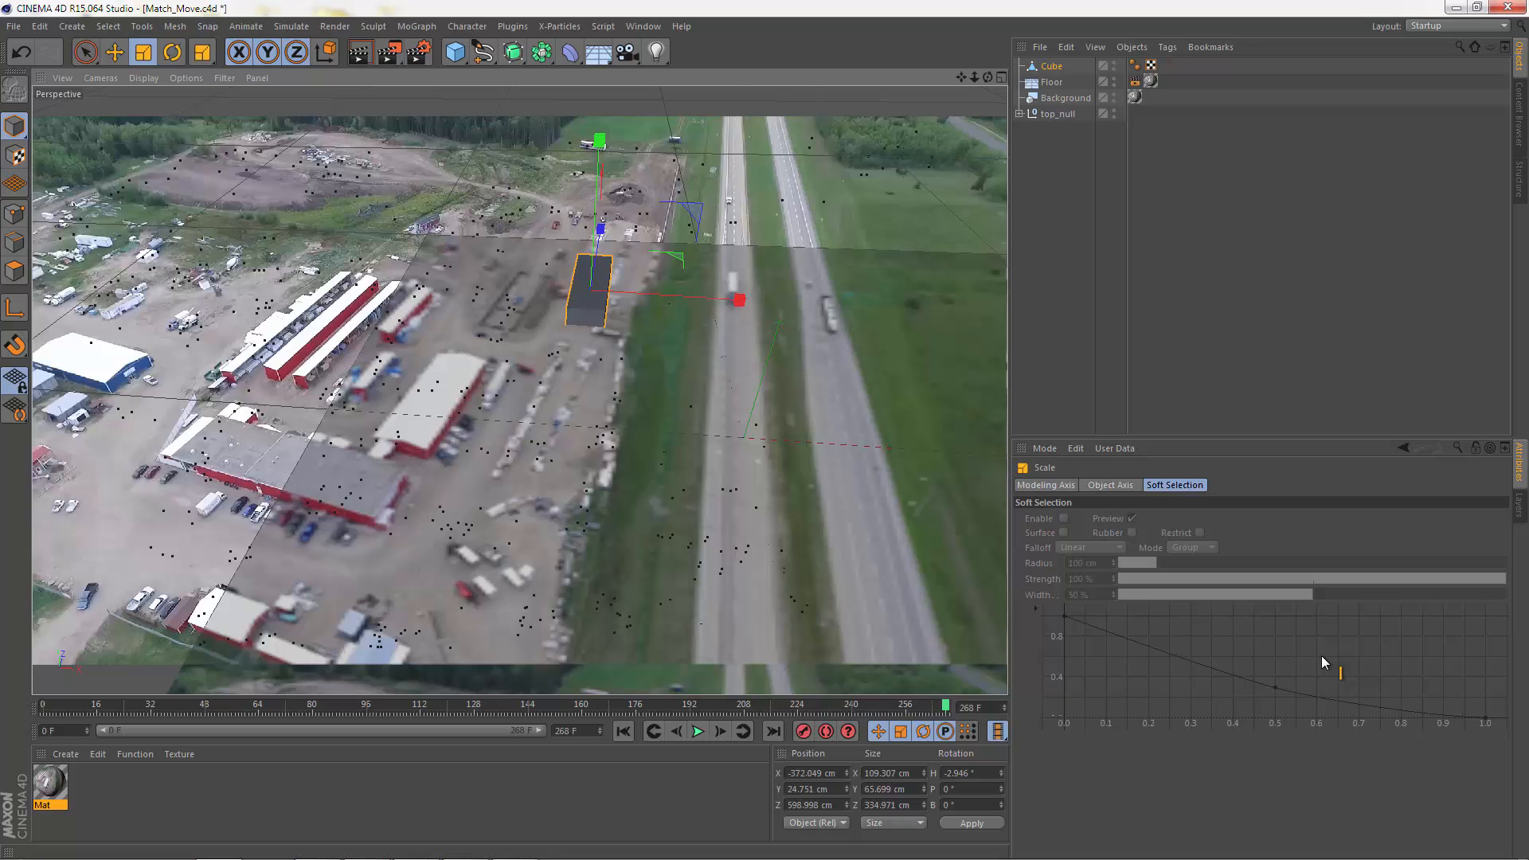
key(shift+f)
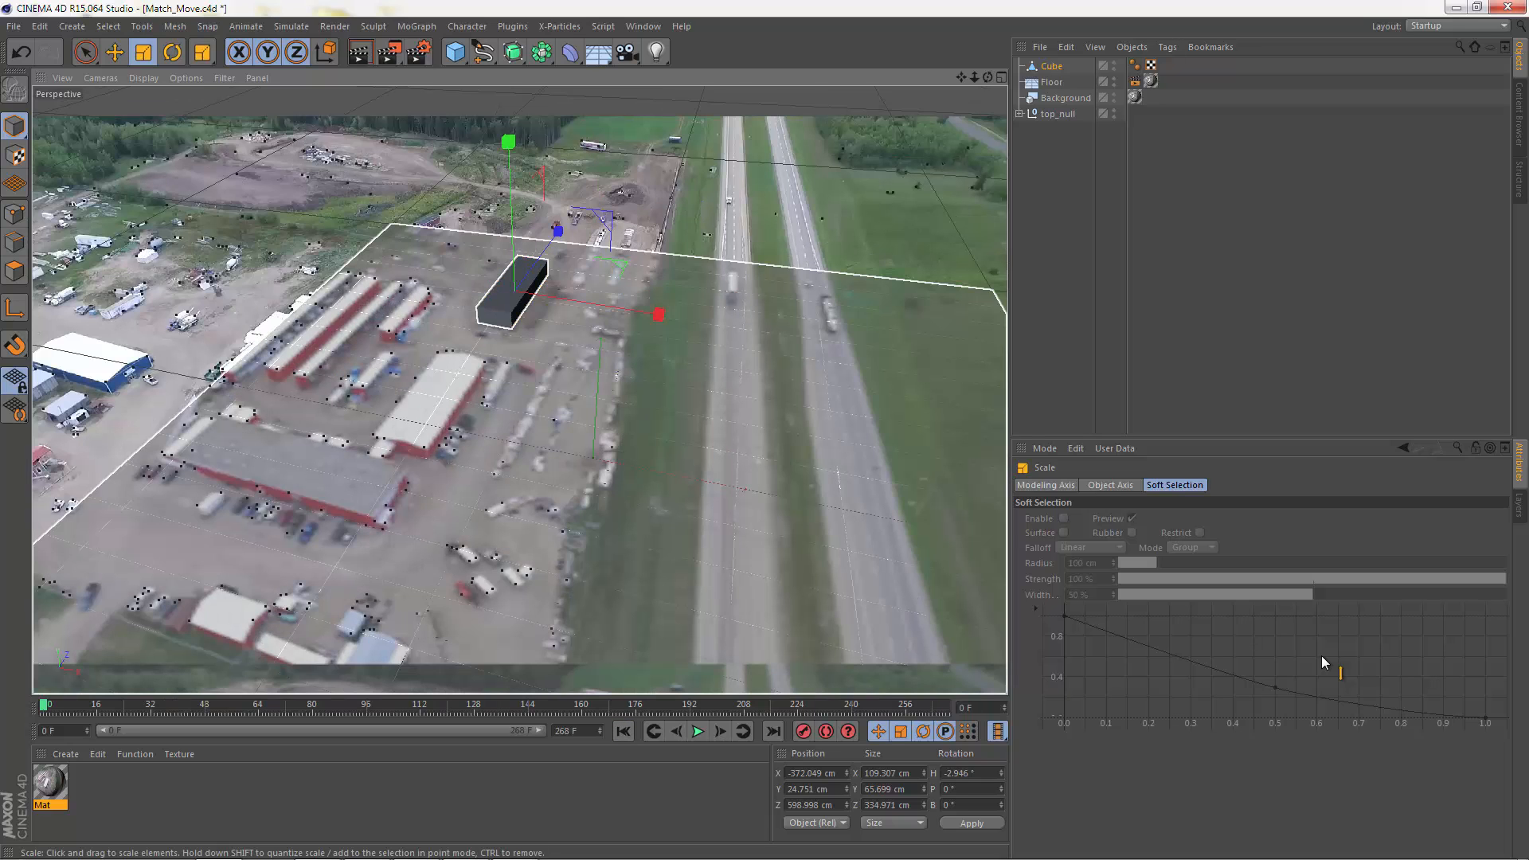